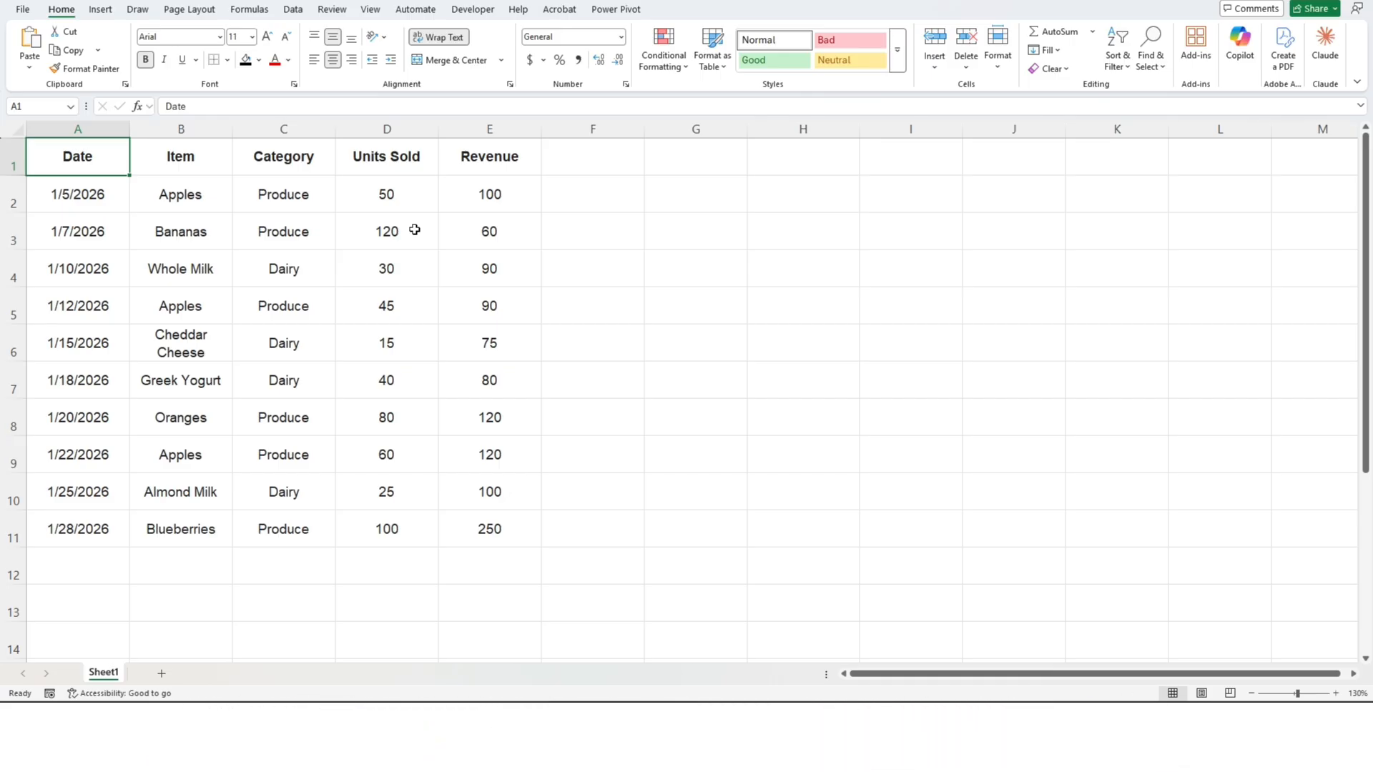
Step: Enter a SUMIF formula in G2 that sums the revenue in E2:E11 where the item in B2:B11 is "Apples"
{"action": "left_click", "coordinate": [658, 207]}
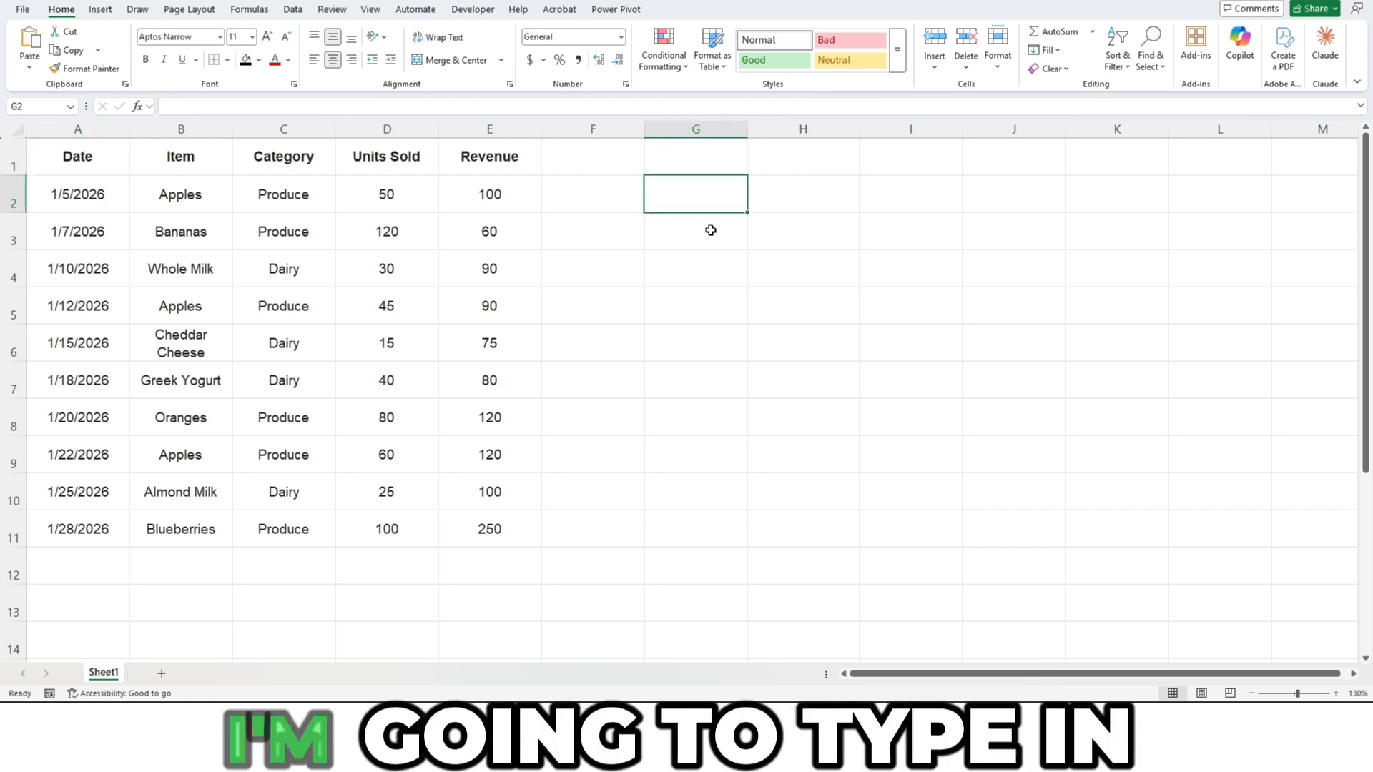
{"action": "type", "text": "=sumif("}
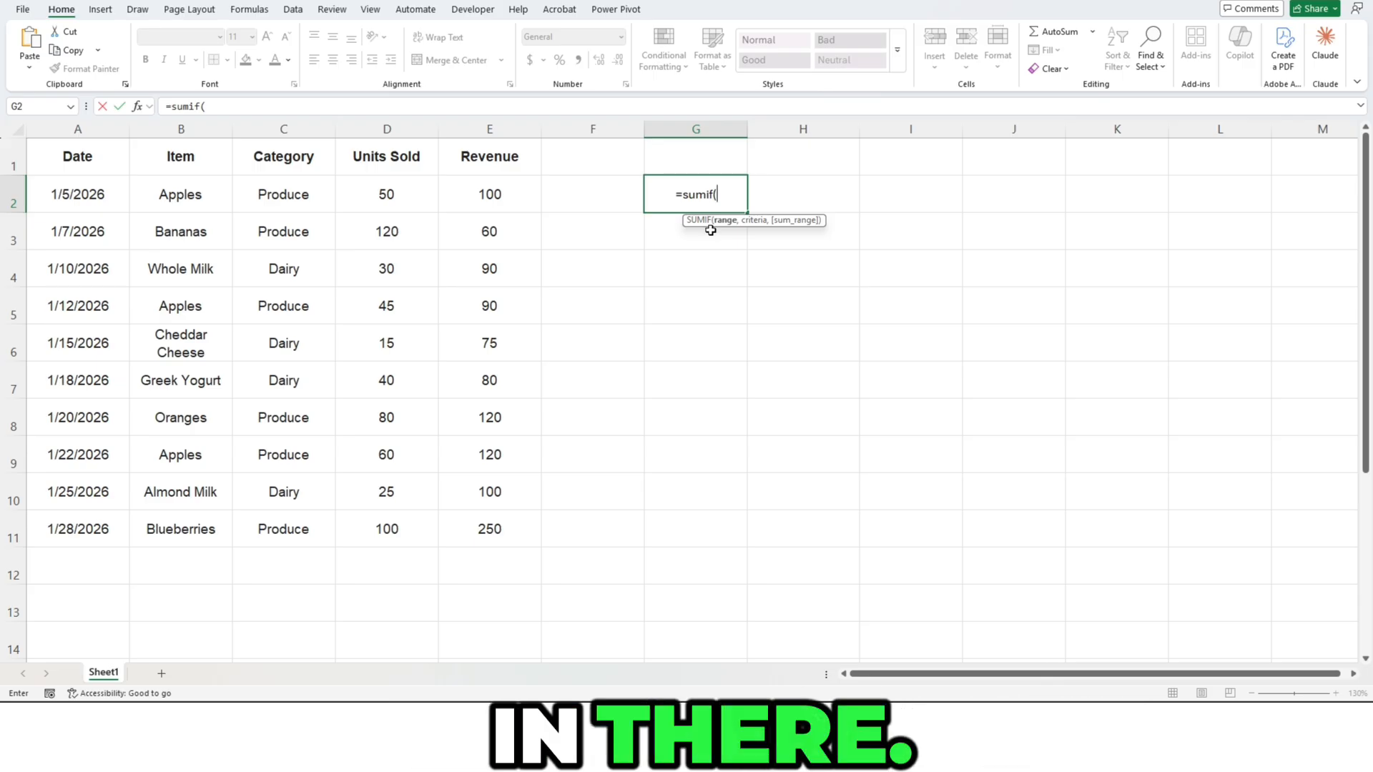
{"action": "left_click_drag", "start_coordinate": [200, 208], "coordinate": [196, 535]}
{"action": "type", "text": ","}
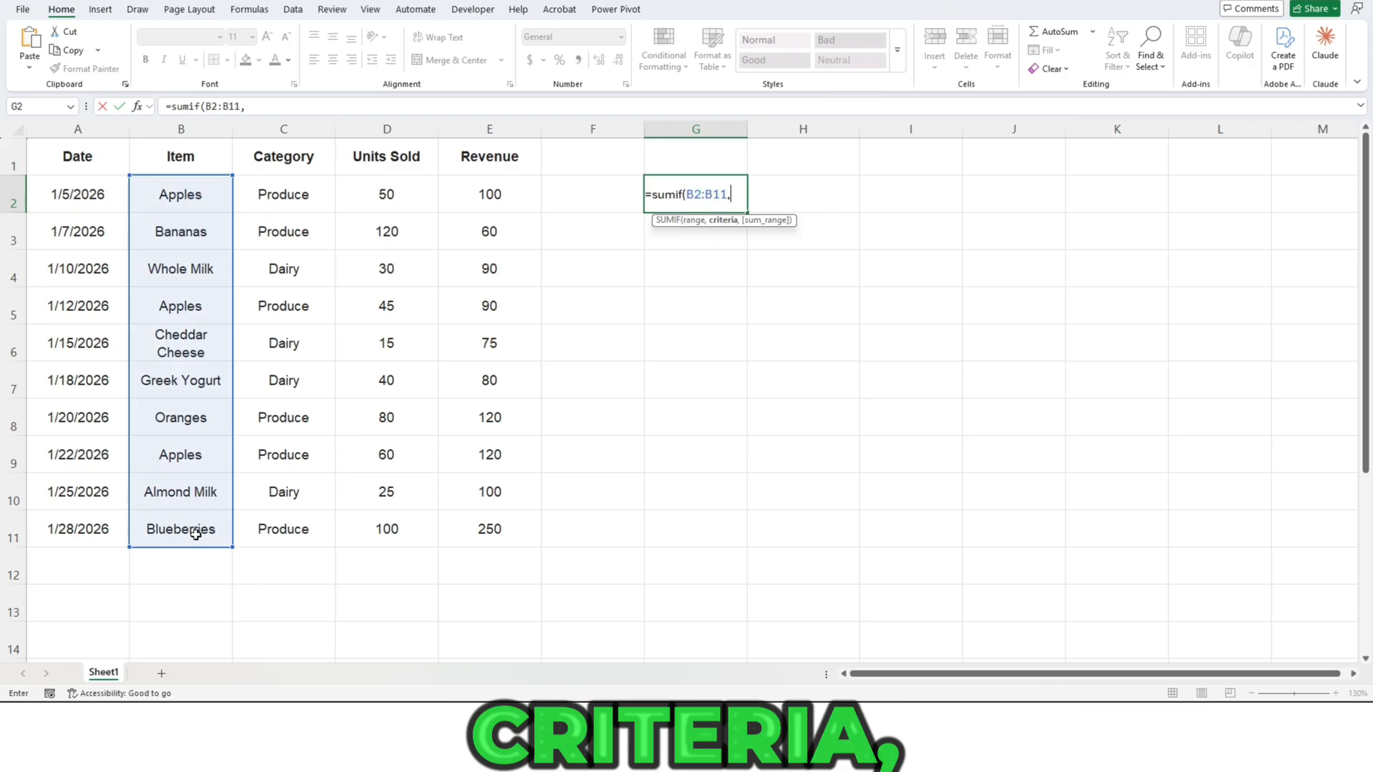
{"action": "type", "text": "\"Ap"}
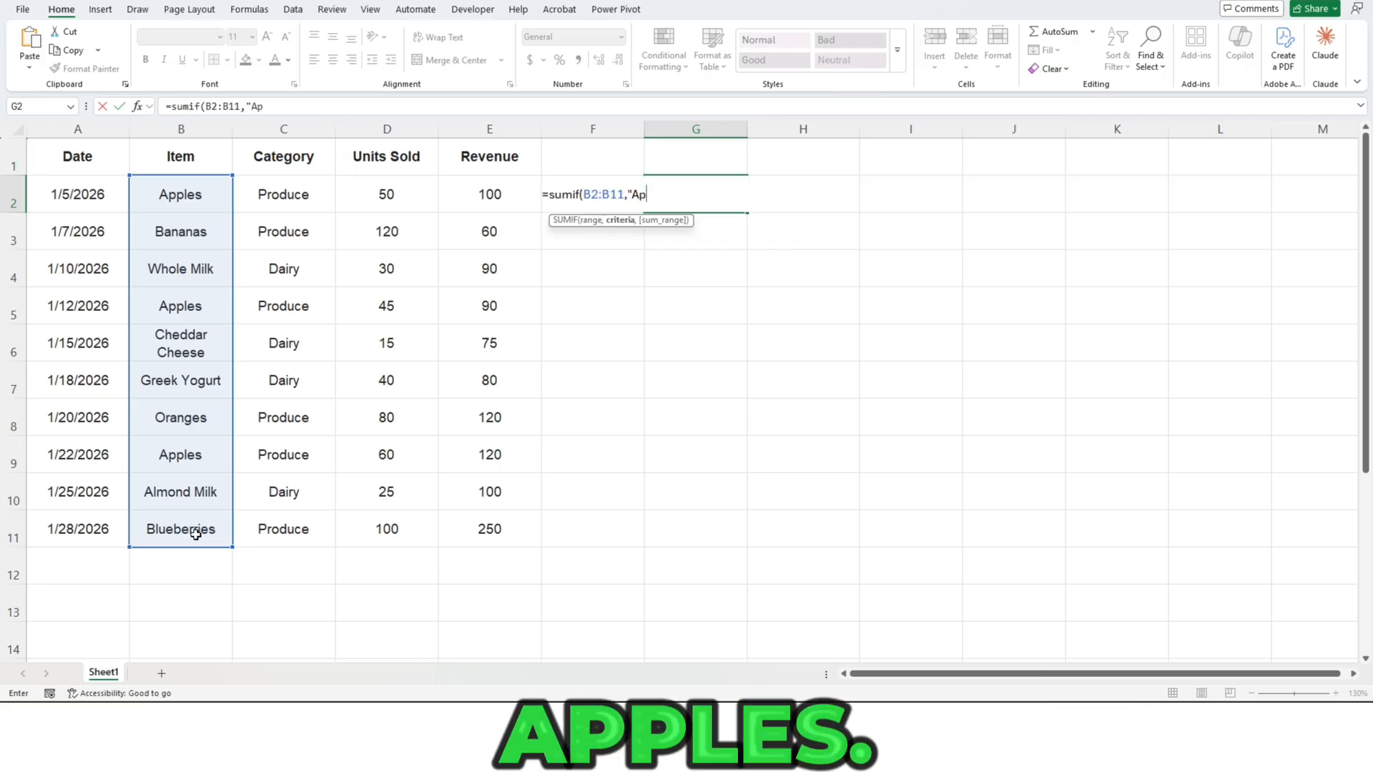
{"action": "type", "text": "ples\","}
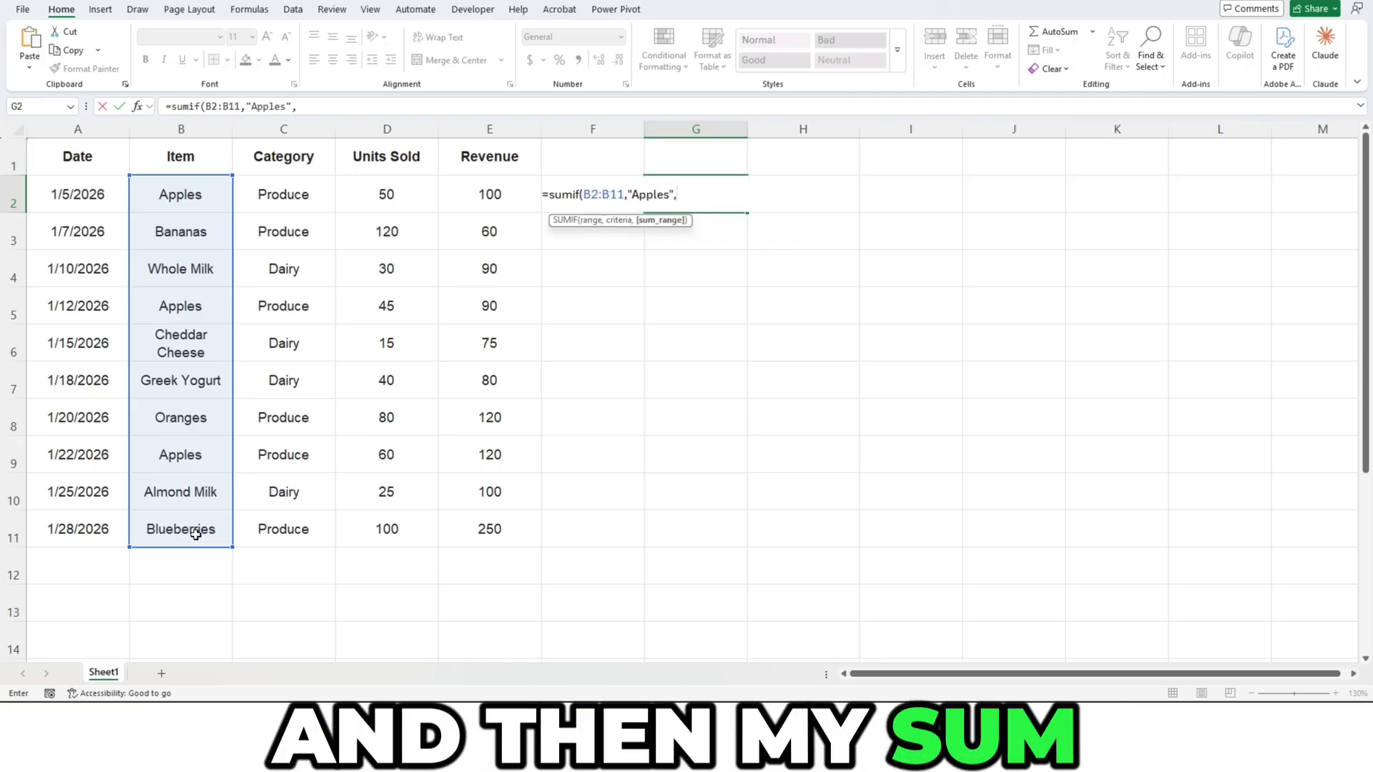
{"action": "left_click_drag", "start_coordinate": [497, 187], "coordinate": [486, 268]}
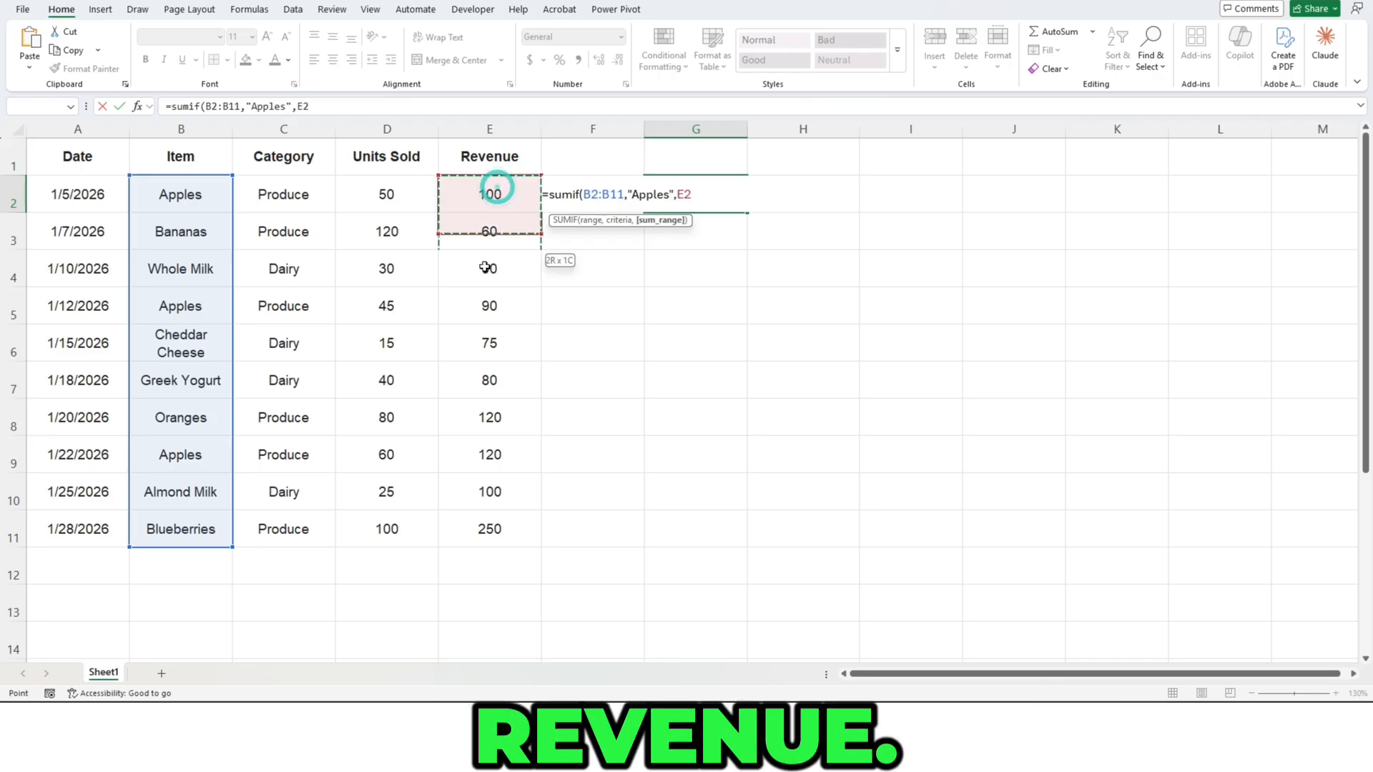
{"action": "left_click_drag", "start_coordinate": [488, 517], "coordinate": [489, 533]}
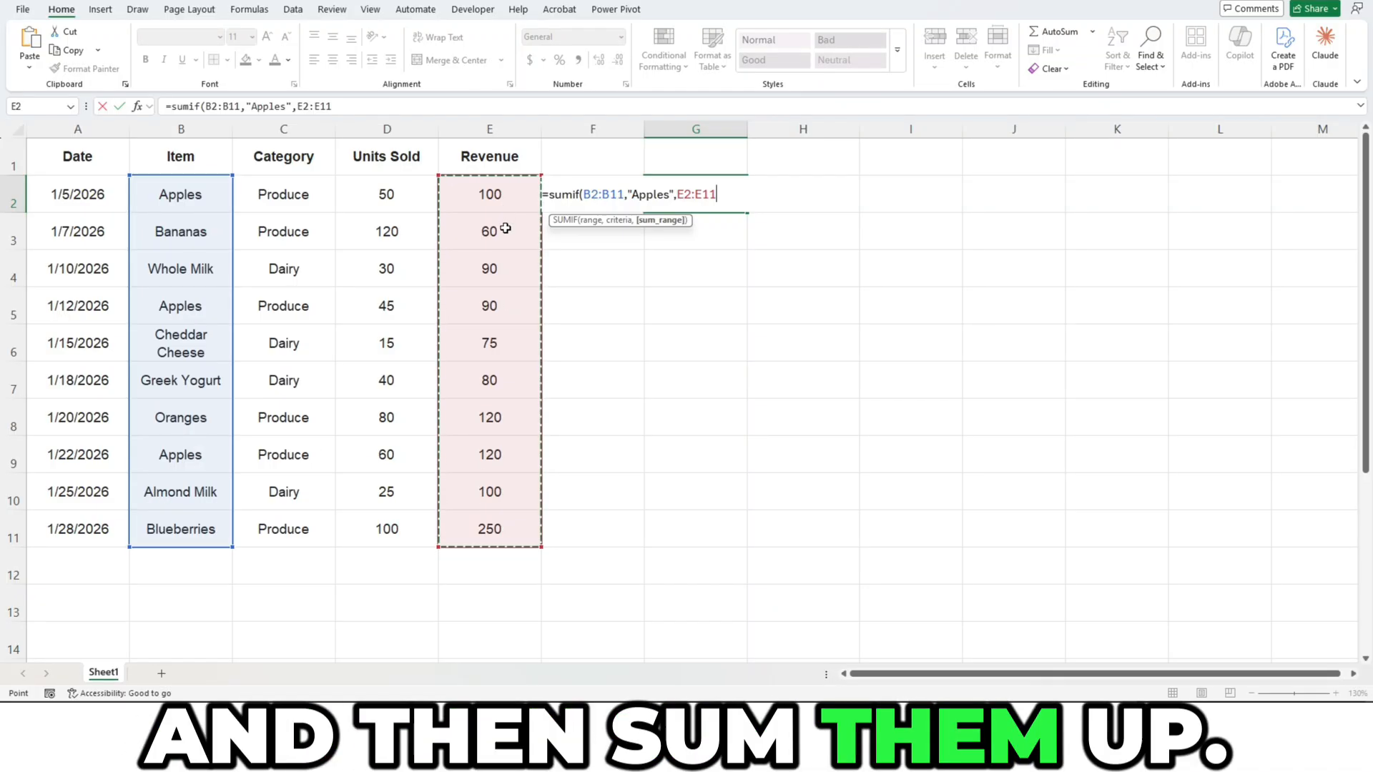
{"action": "key", "text": "Return"}
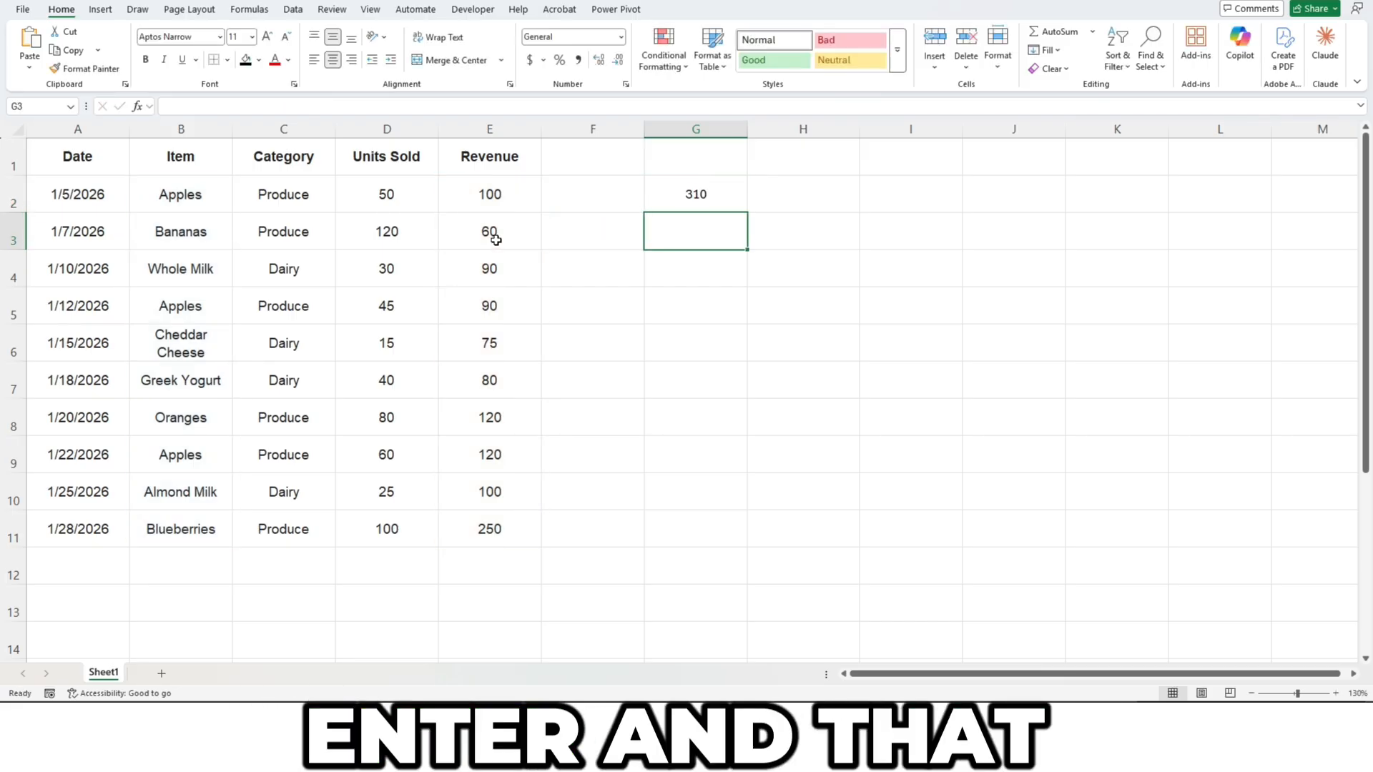
{"action": "left_click", "coordinate": [680, 193]}
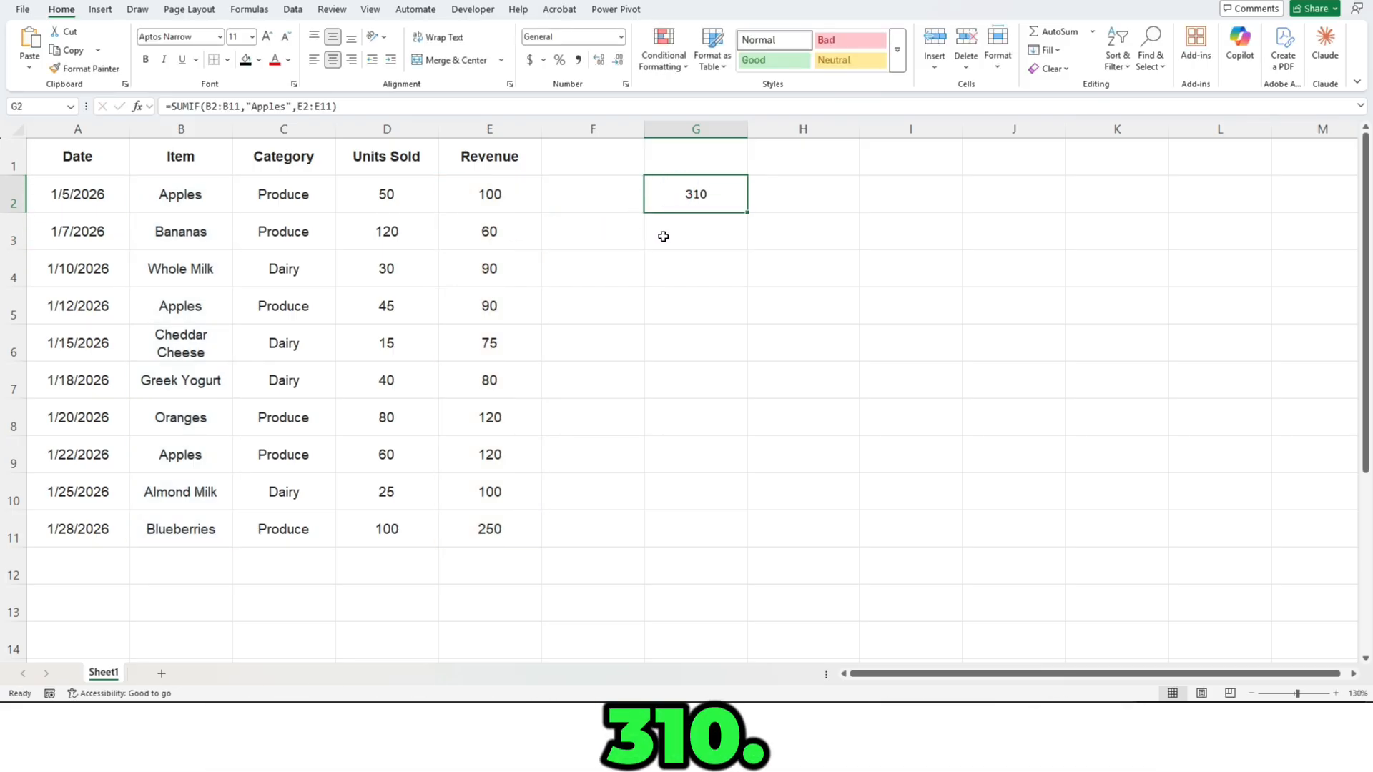
Step: Check the G2 result by selecting the Apples revenue cells E2, E5 and E9 together and reading their sum
{"action": "left_click", "coordinate": [491, 192]}
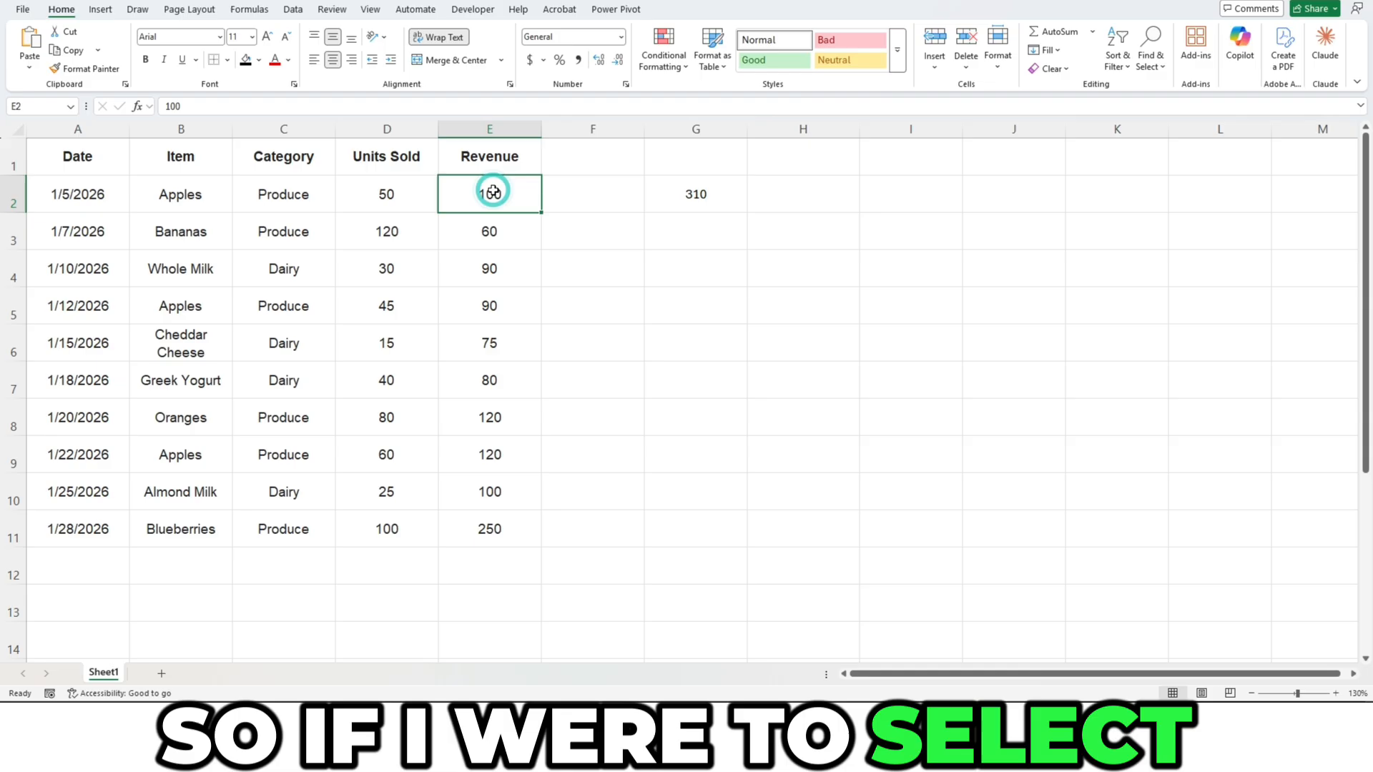
{"action": "left_click", "coordinate": [498, 303], "text": "ctrl"}
{"action": "left_click", "coordinate": [504, 457], "text": "ctrl"}
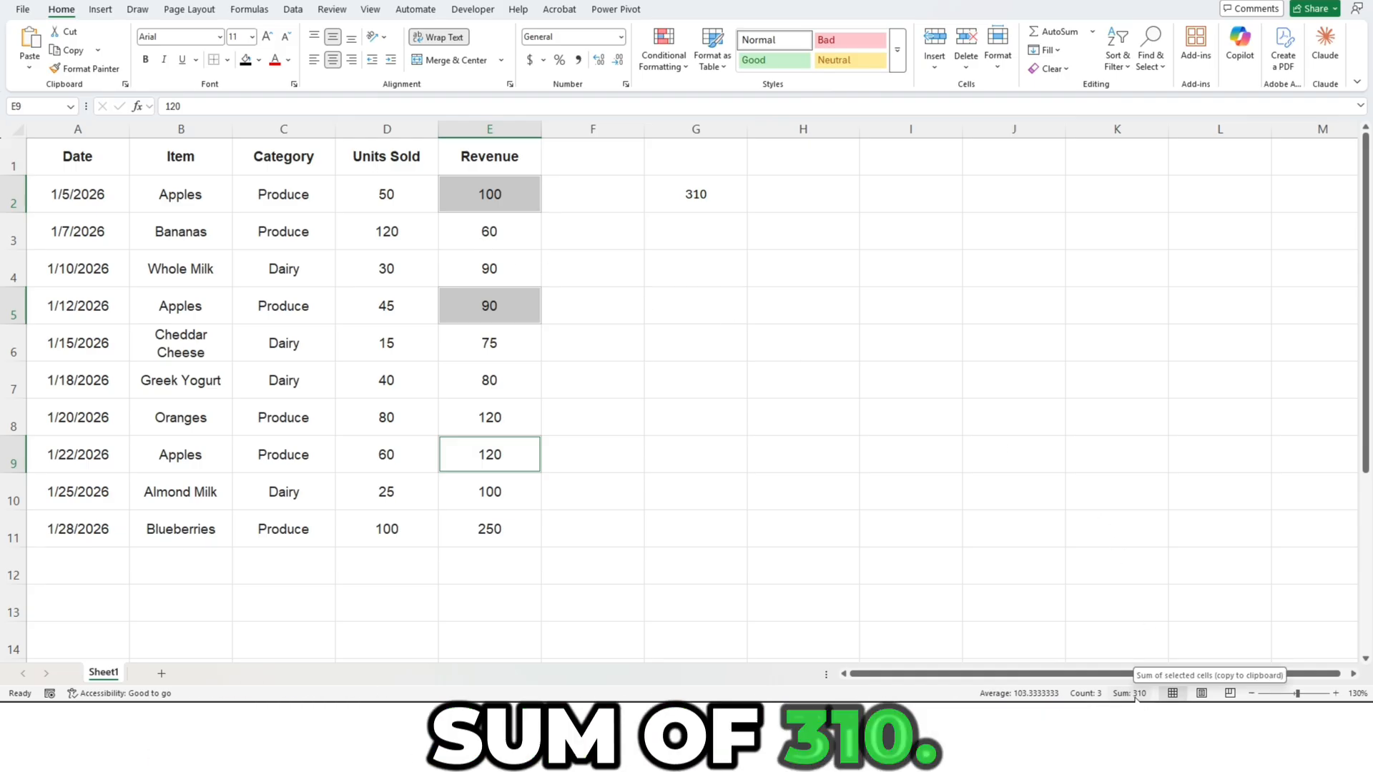
{"action": "left_click", "coordinate": [696, 193]}
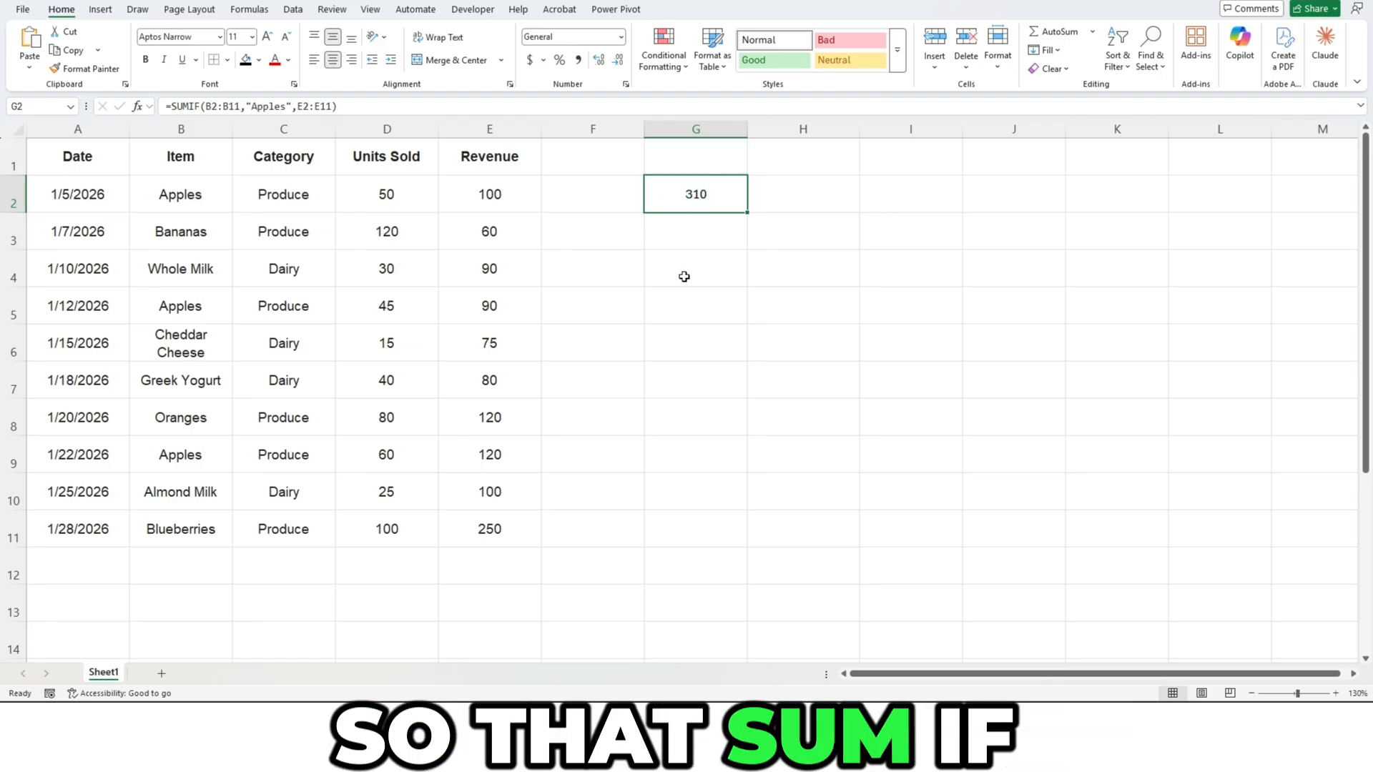
Step: Enter Apples in H2 and replace the hard-coded criterion in the G2 SUMIF formula with a reference to H2
{"action": "left_click", "coordinate": [802, 191]}
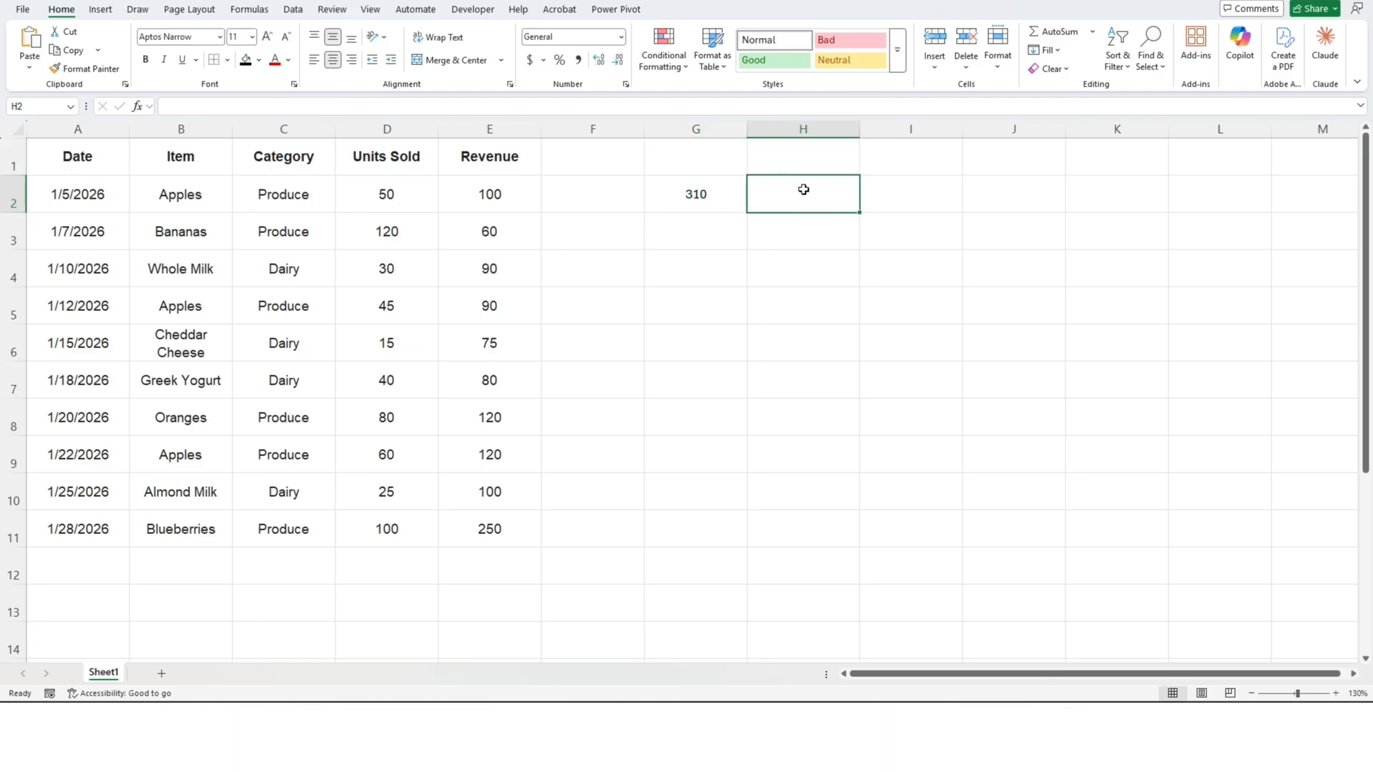
{"action": "type", "text": "Apples"}
{"action": "key", "text": "Return"}
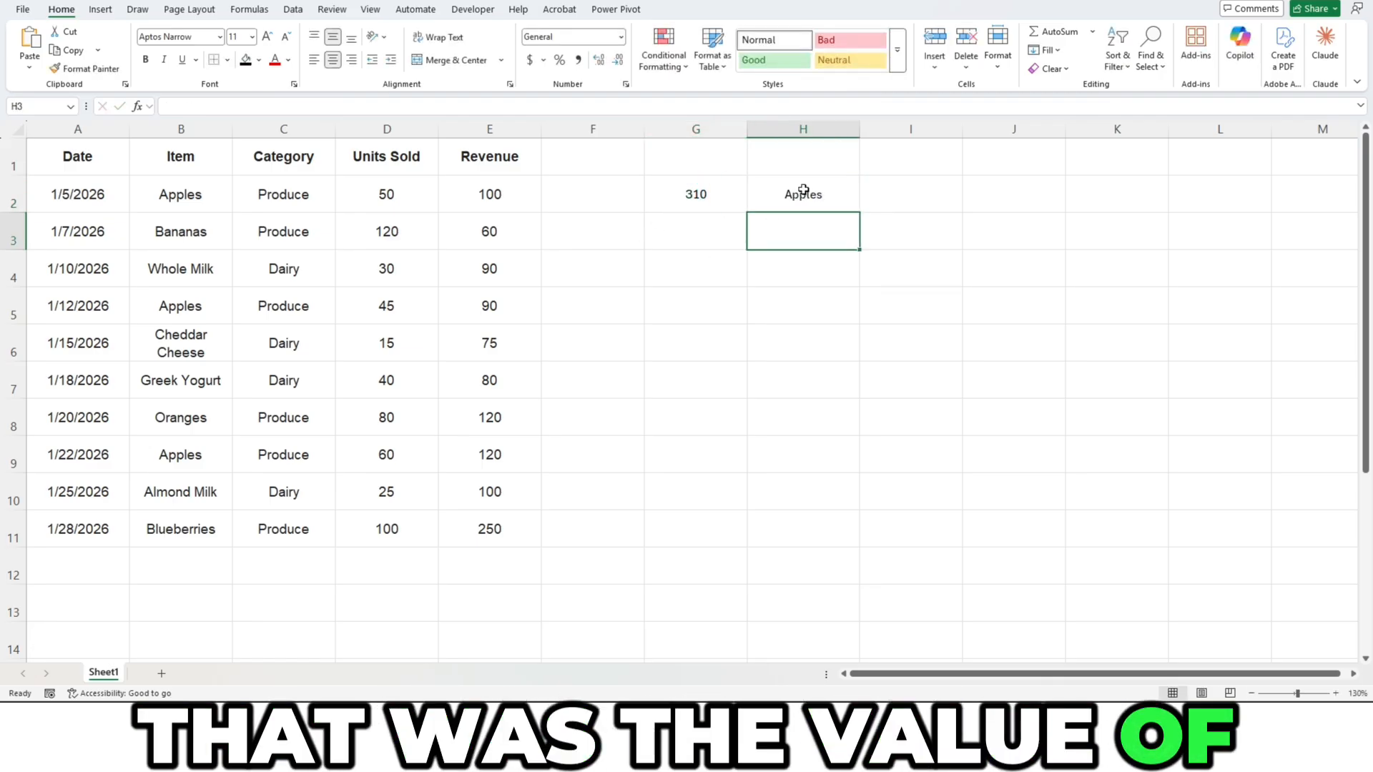
{"action": "left_click", "coordinate": [726, 204]}
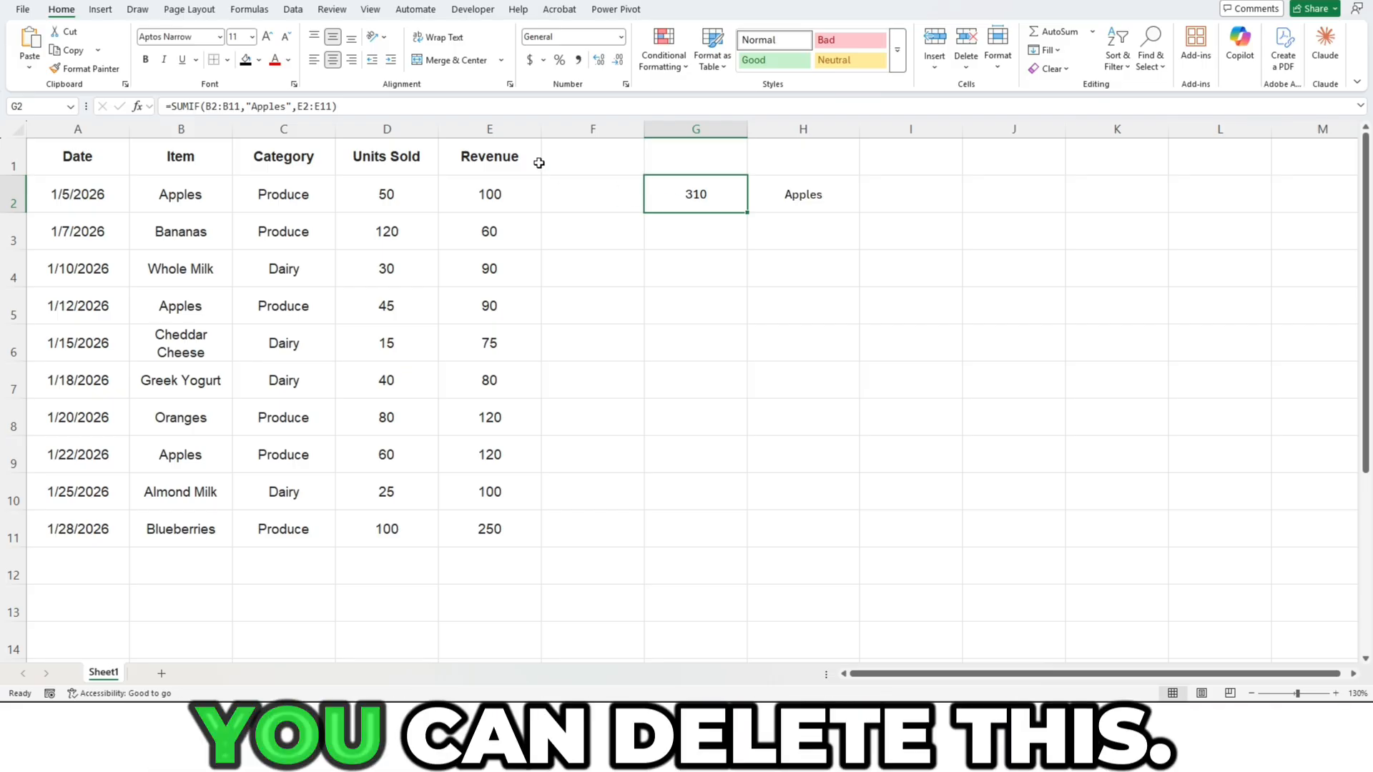
{"action": "double_click", "coordinate": [275, 107]}
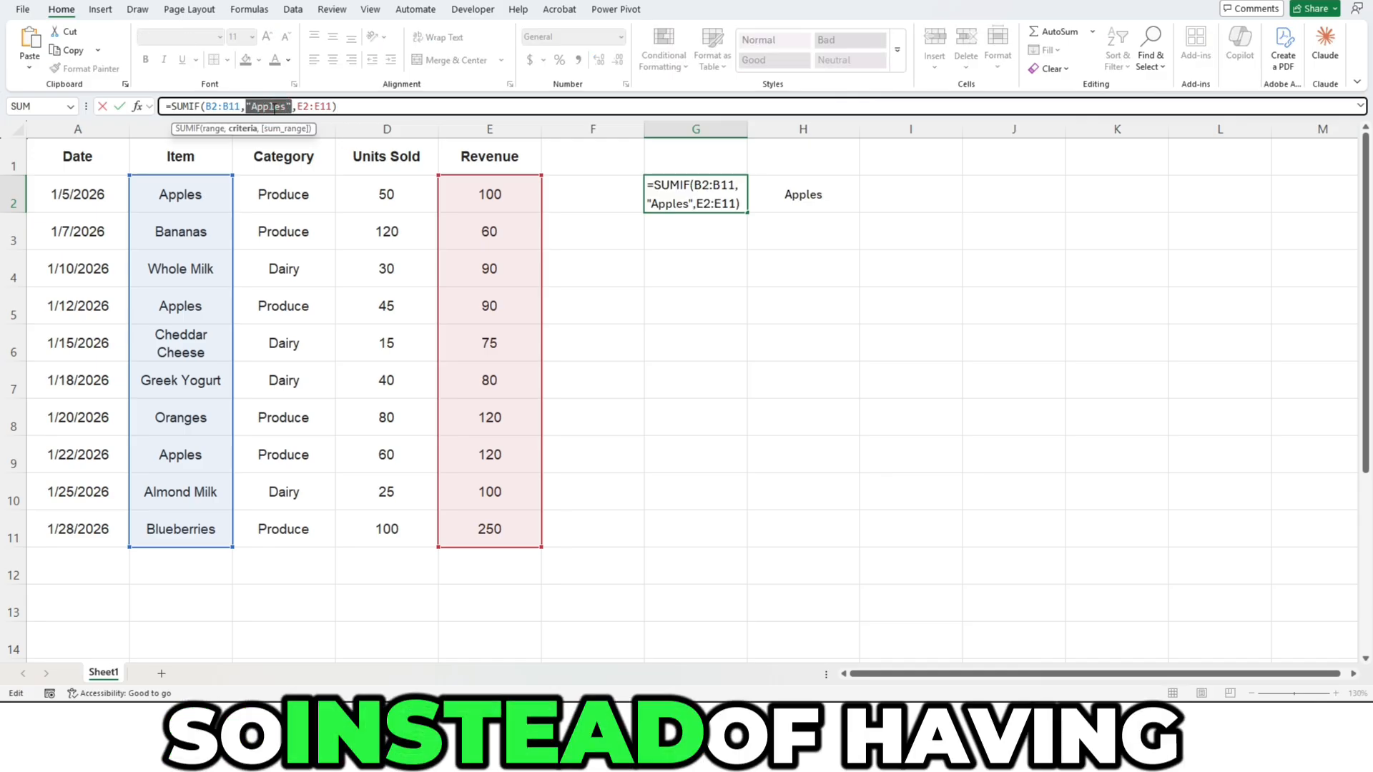
{"action": "left_click", "coordinate": [809, 194]}
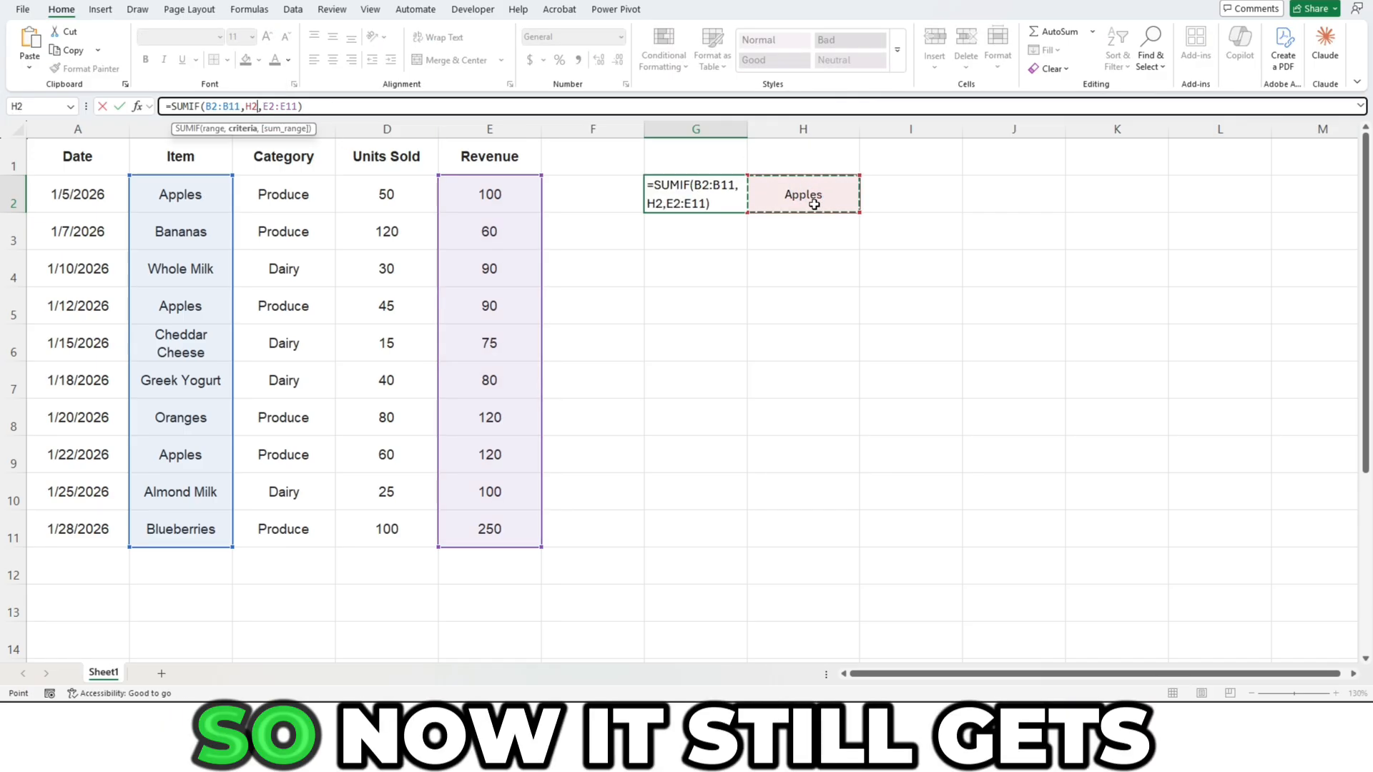
{"action": "key", "text": "Return"}
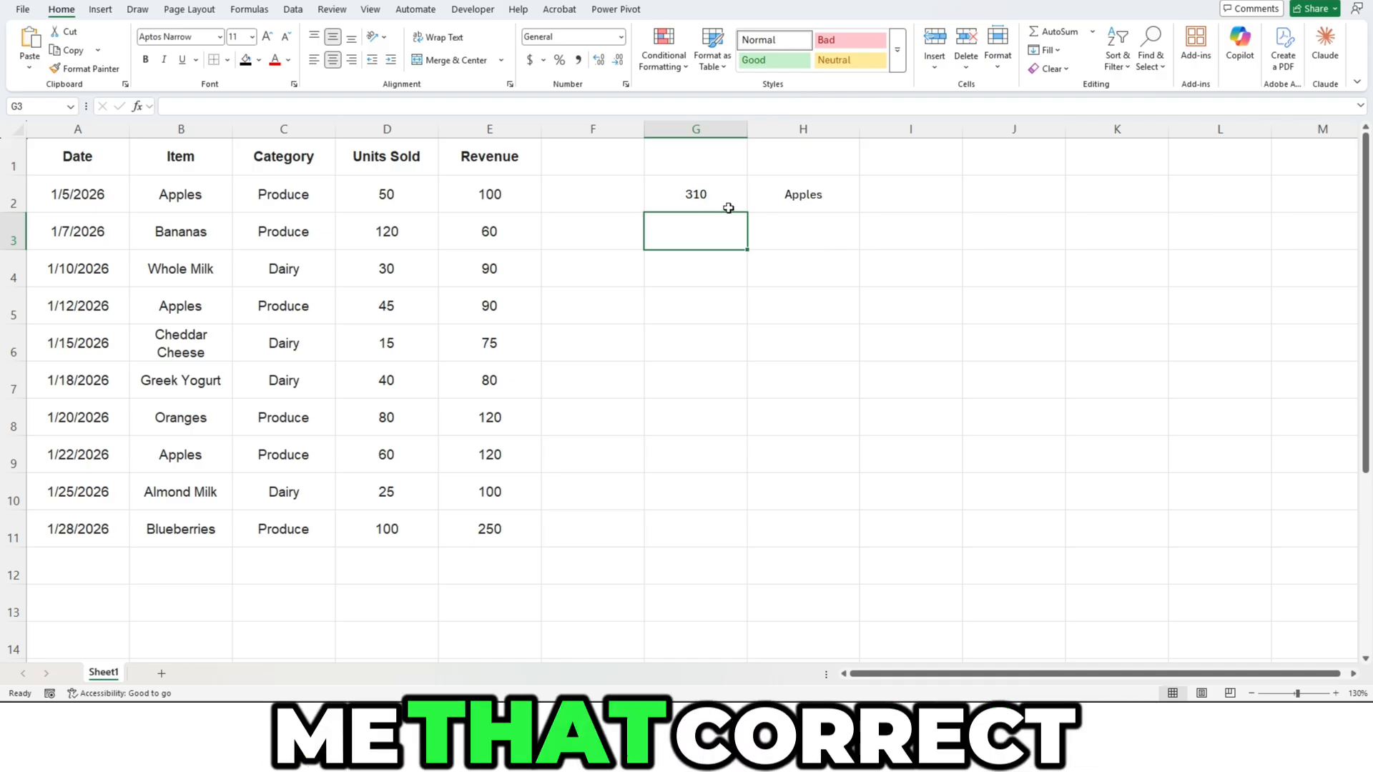
Step: Change the criterion in H2 to Oranges and check the G2 formula
{"action": "left_click", "coordinate": [800, 200]}
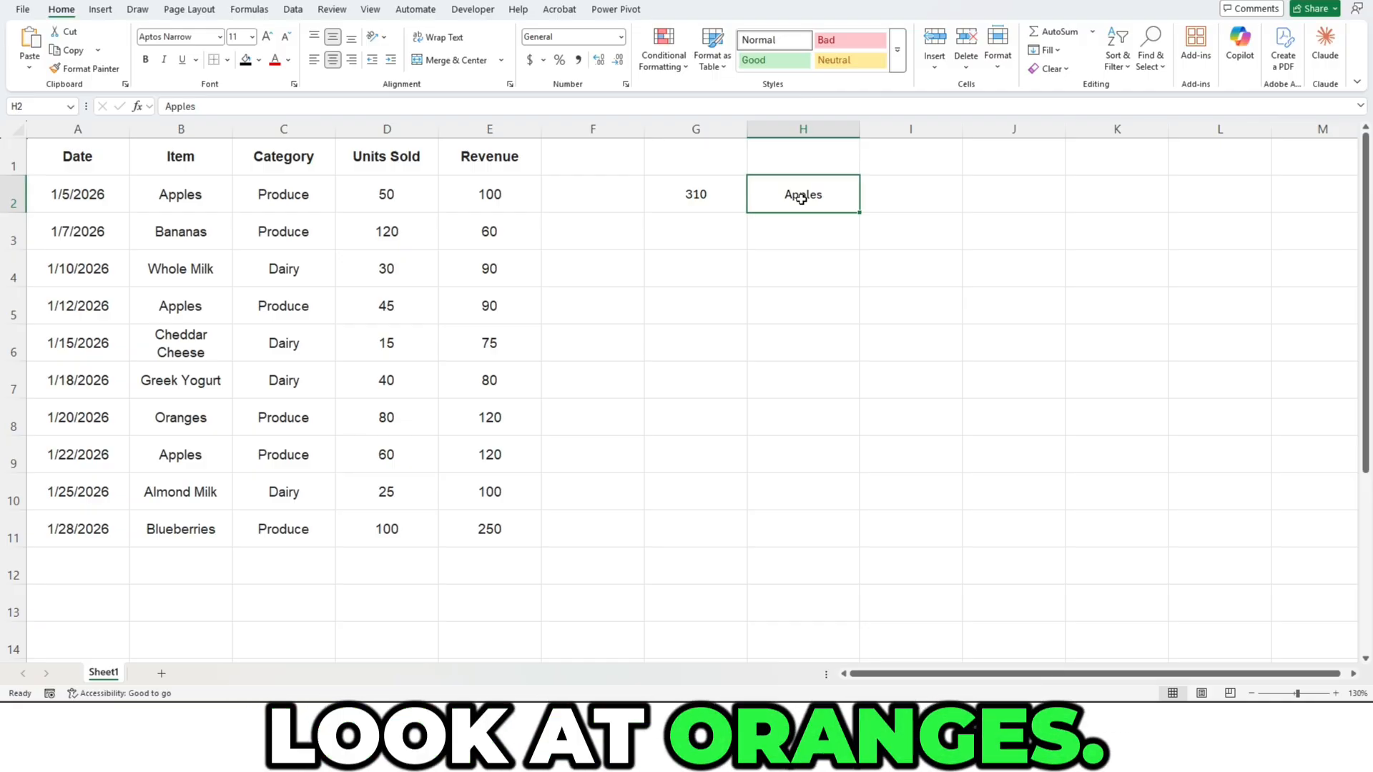
{"action": "type", "text": "Oranges"}
{"action": "key", "text": "Return"}
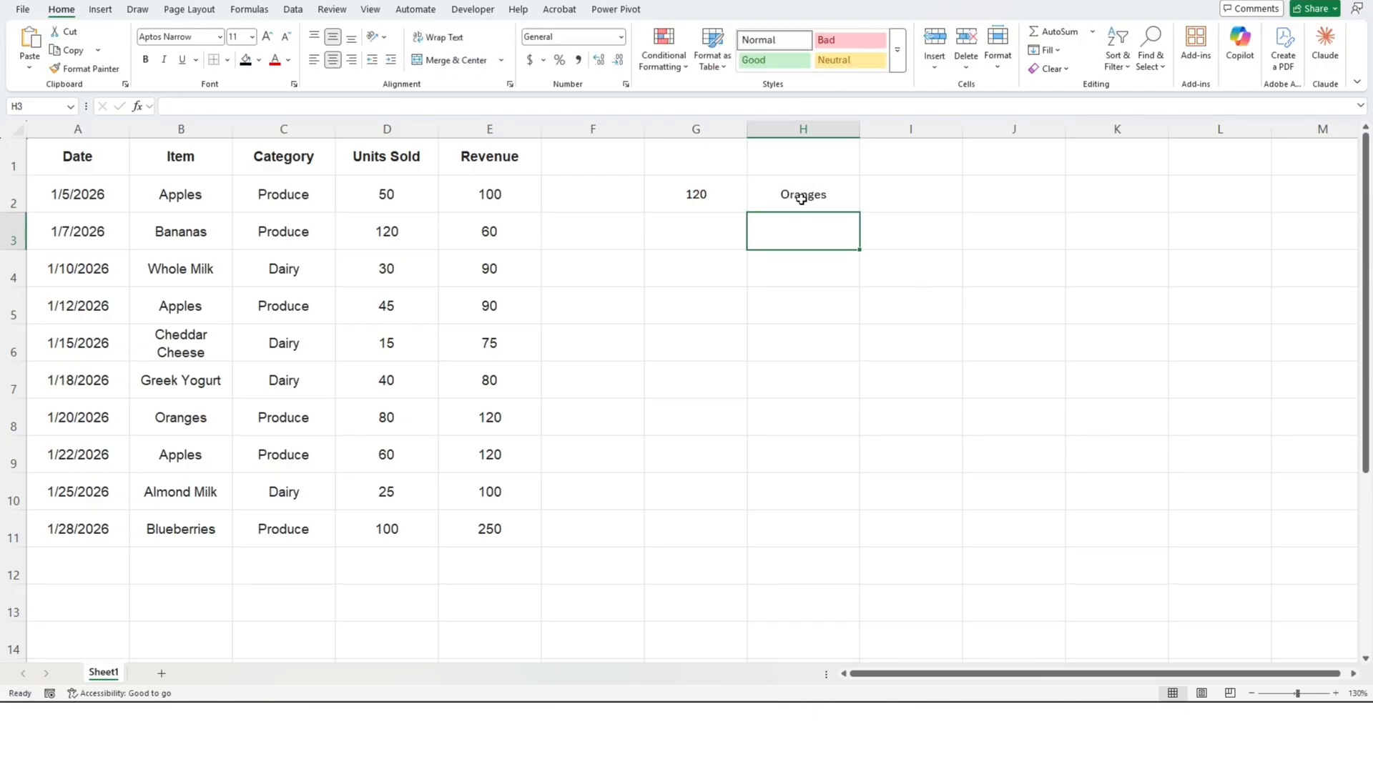
{"action": "left_click", "coordinate": [801, 198]}
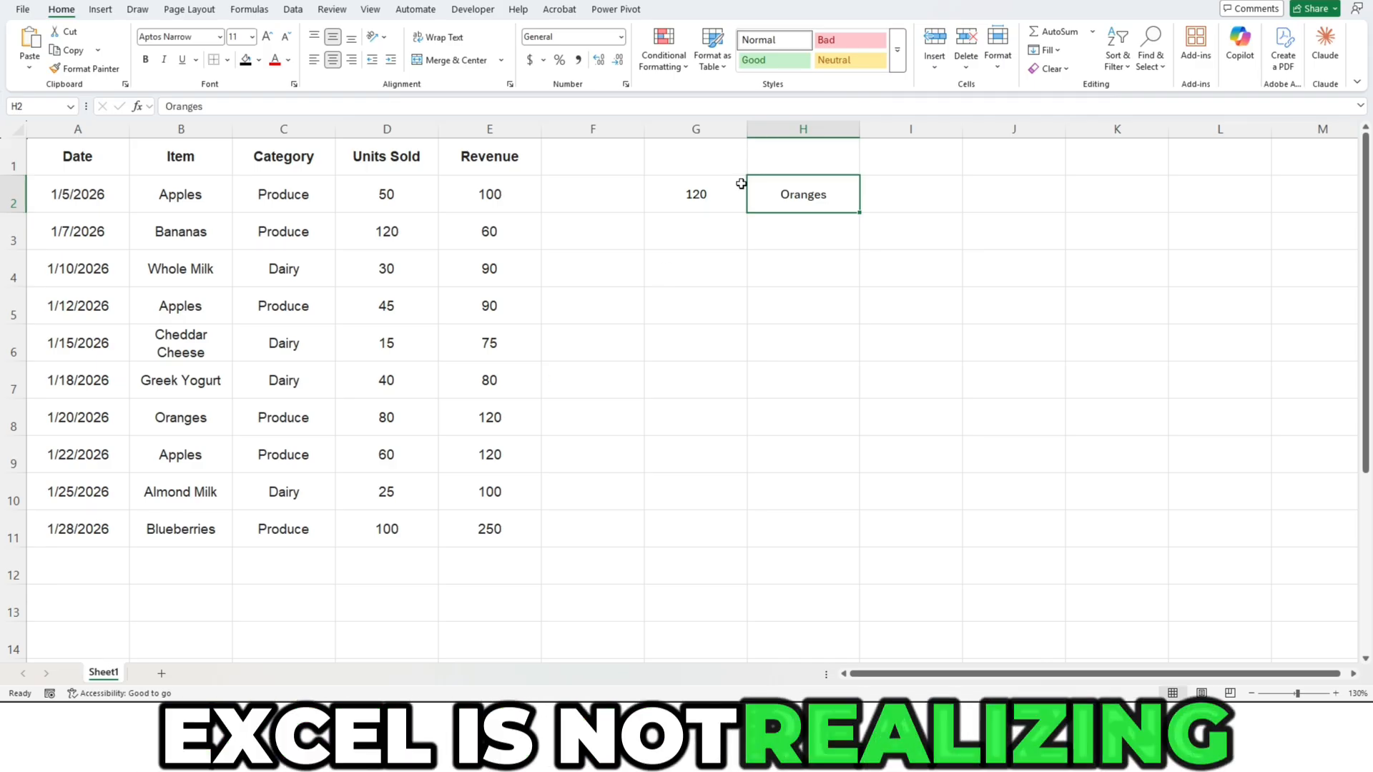
{"action": "left_click", "coordinate": [725, 202]}
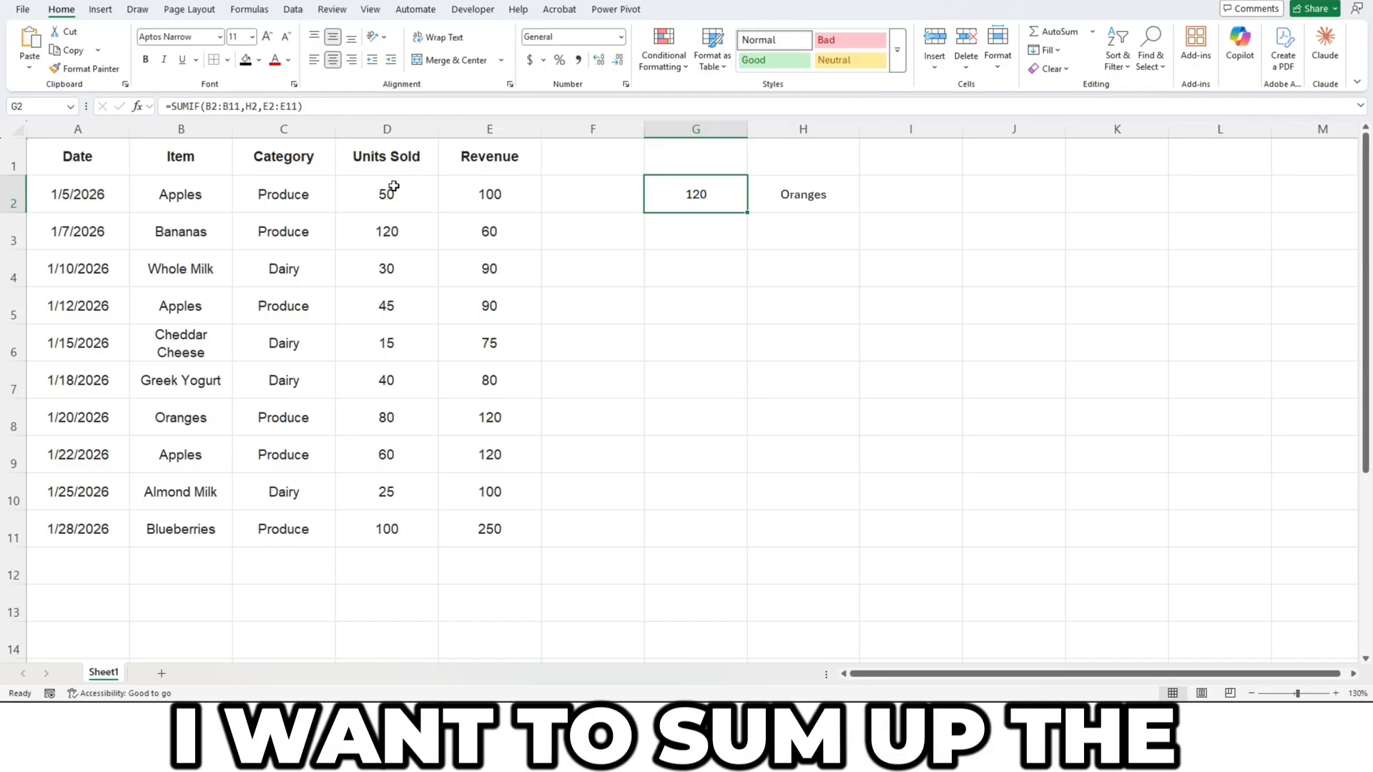
Step: Enter the units-sold threshold 50 in H3
{"action": "left_click", "coordinate": [695, 233]}
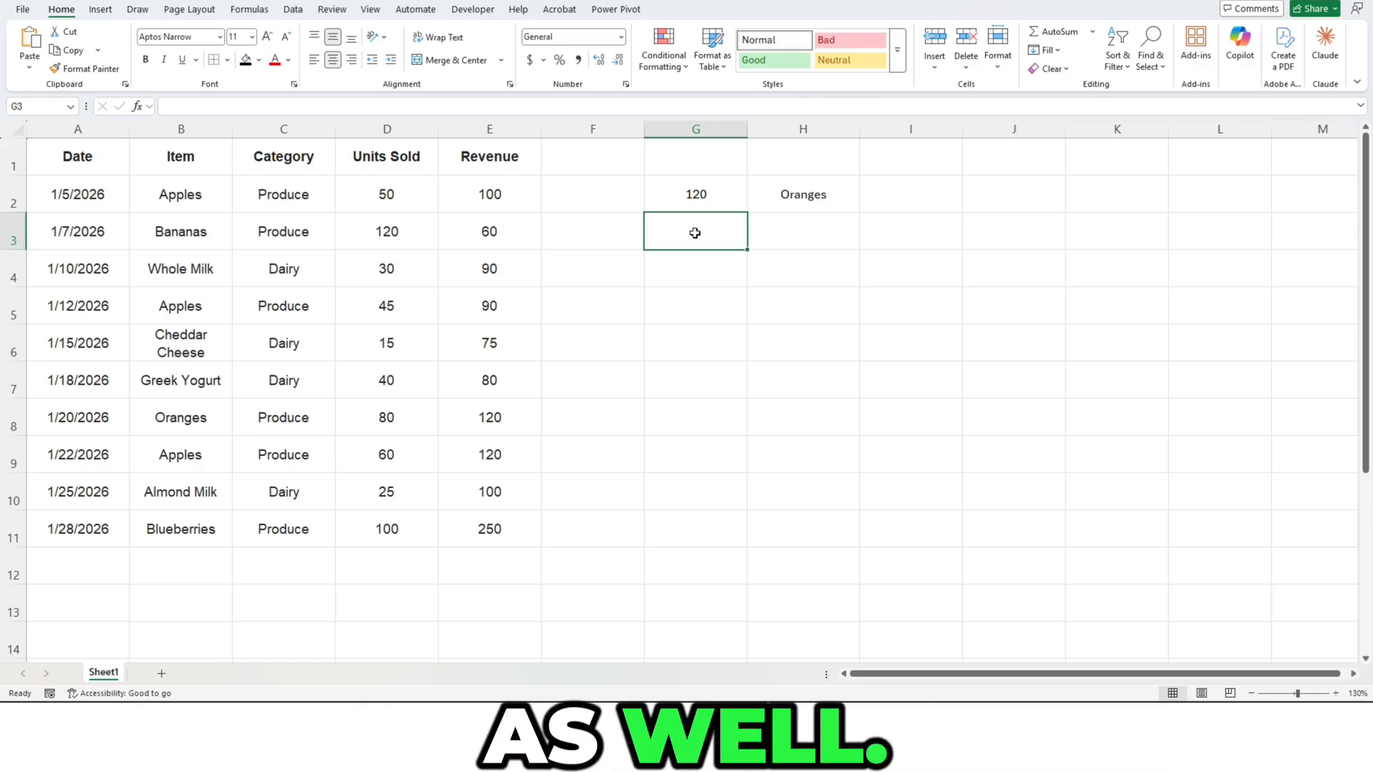
{"action": "key", "text": "Tab"}
{"action": "type", "text": "5"}
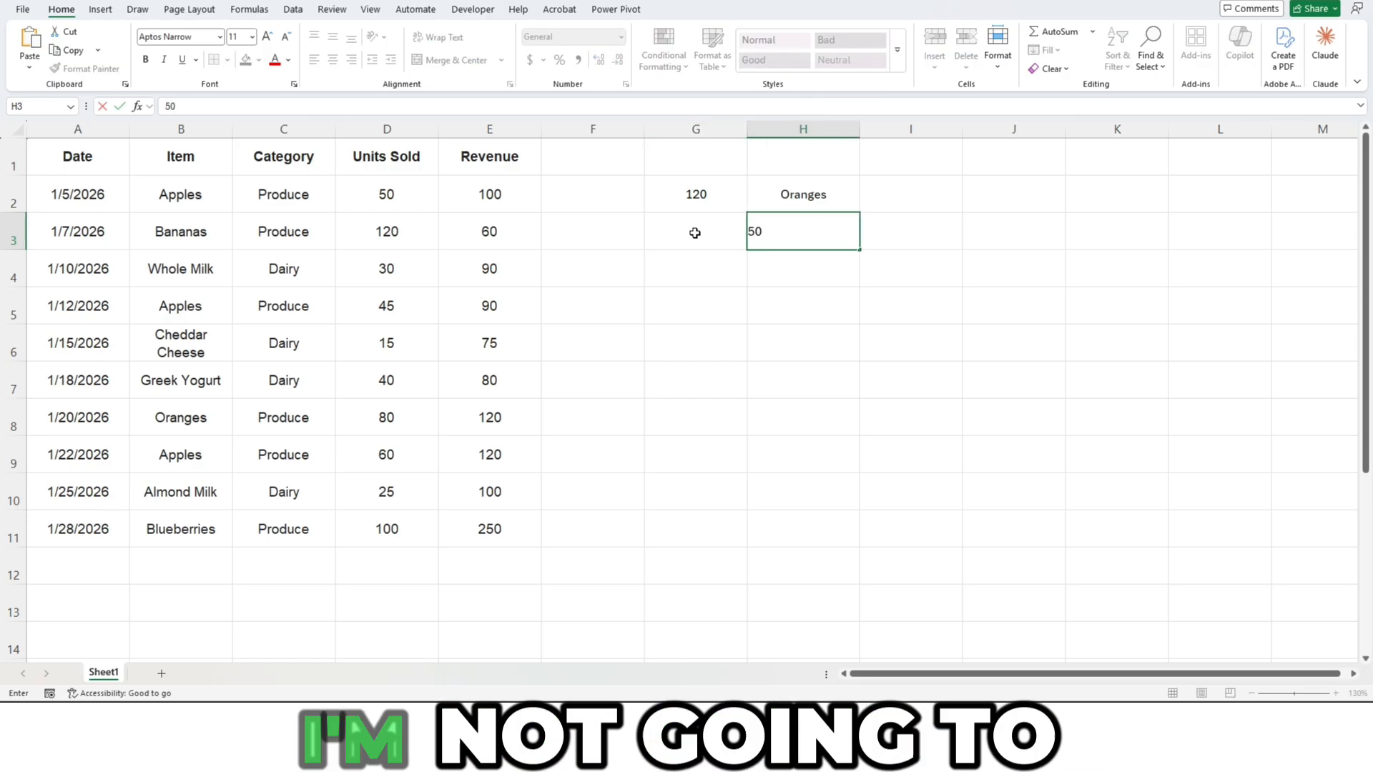
Step: Enter a SUMIF formula in G3 that sums the revenue in E2:E11 where the units sold in D2:D11 meet ">=50"
{"action": "left_click", "coordinate": [694, 232]}
{"action": "type", "text": "="}
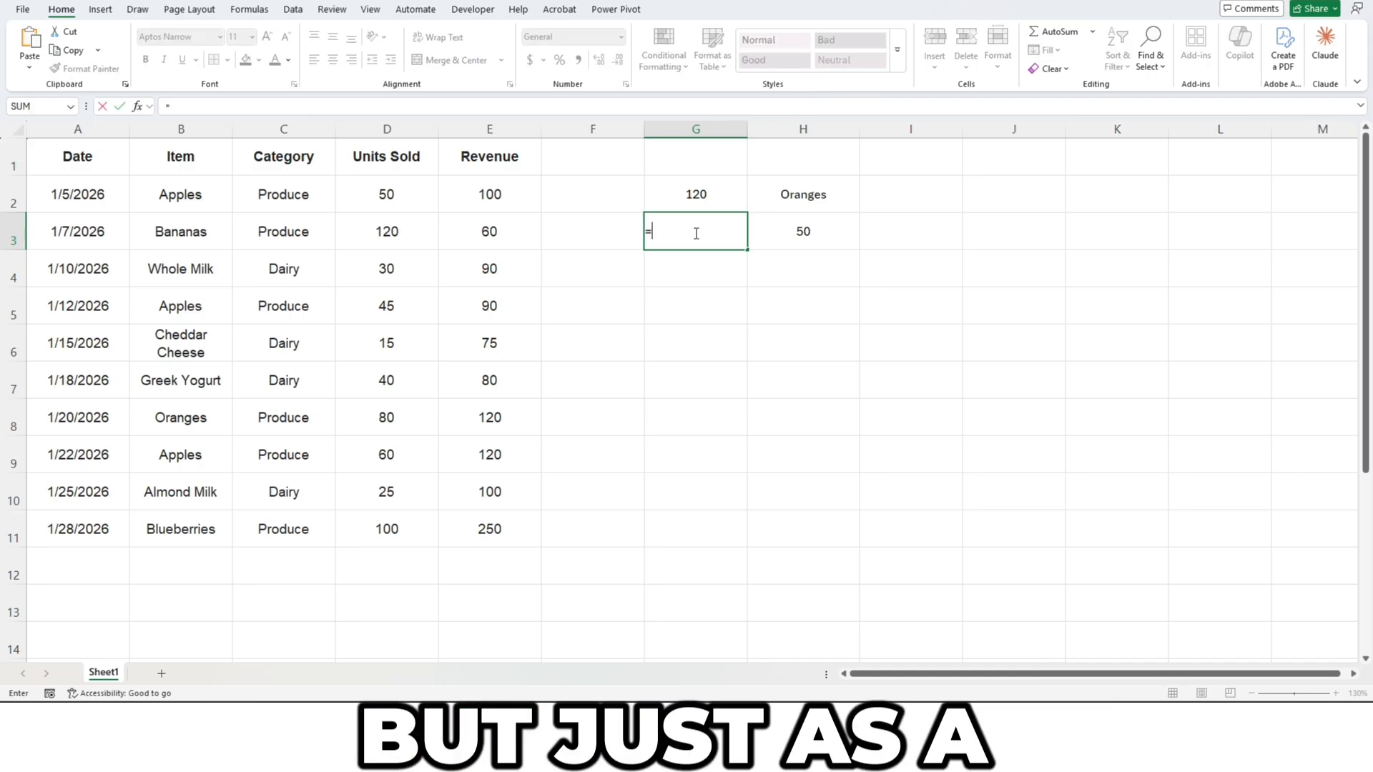
{"action": "type", "text": "sumif"}
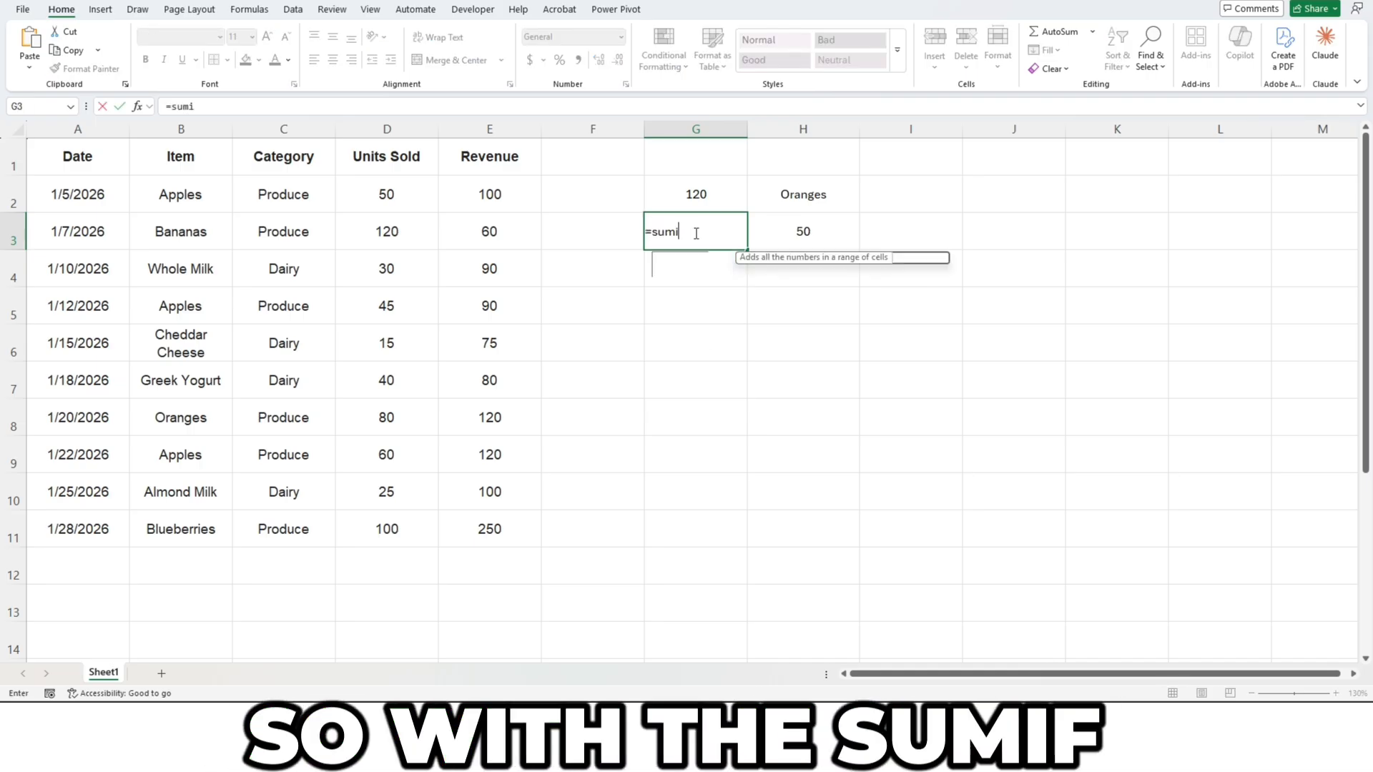
{"action": "key", "text": "Tab"}
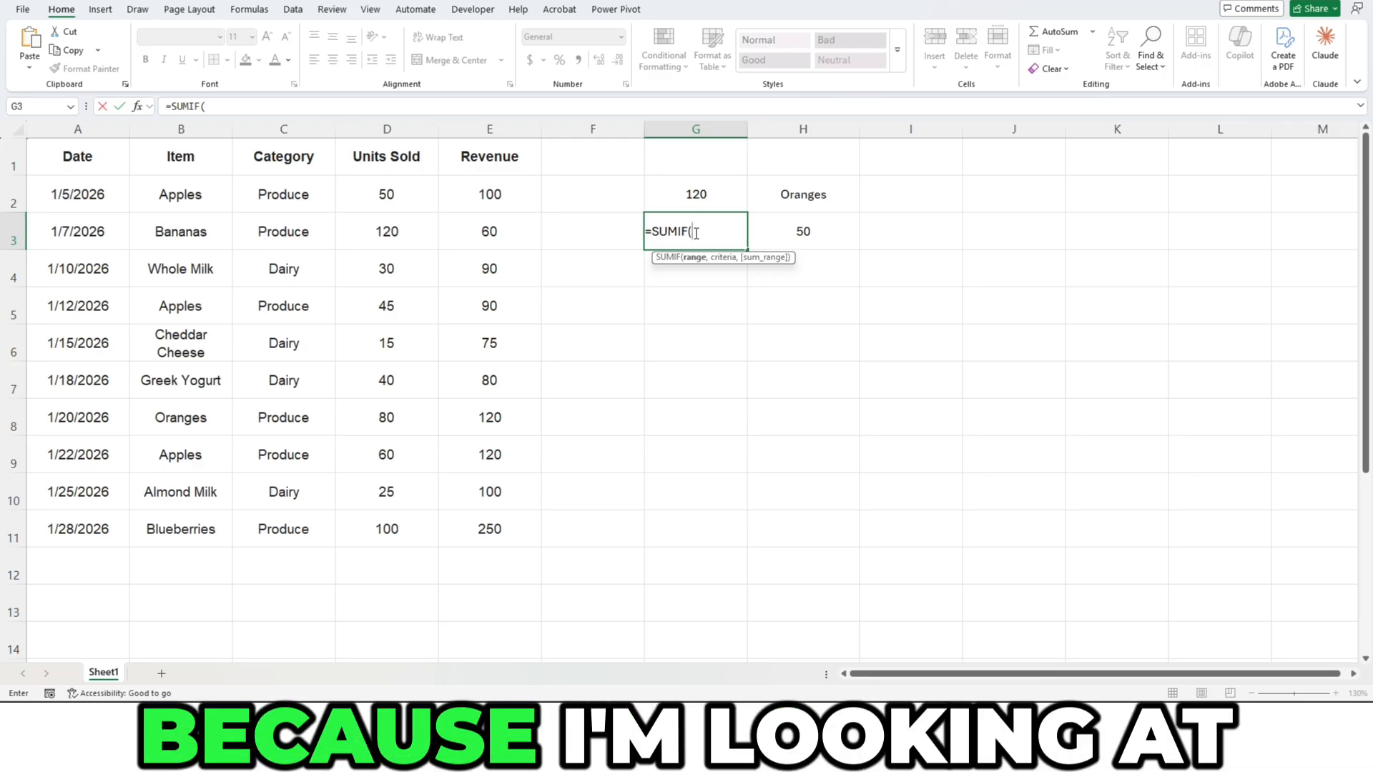
{"action": "left_click", "coordinate": [405, 199]}
{"action": "left_click_drag", "start_coordinate": [406, 198], "coordinate": [379, 523]}
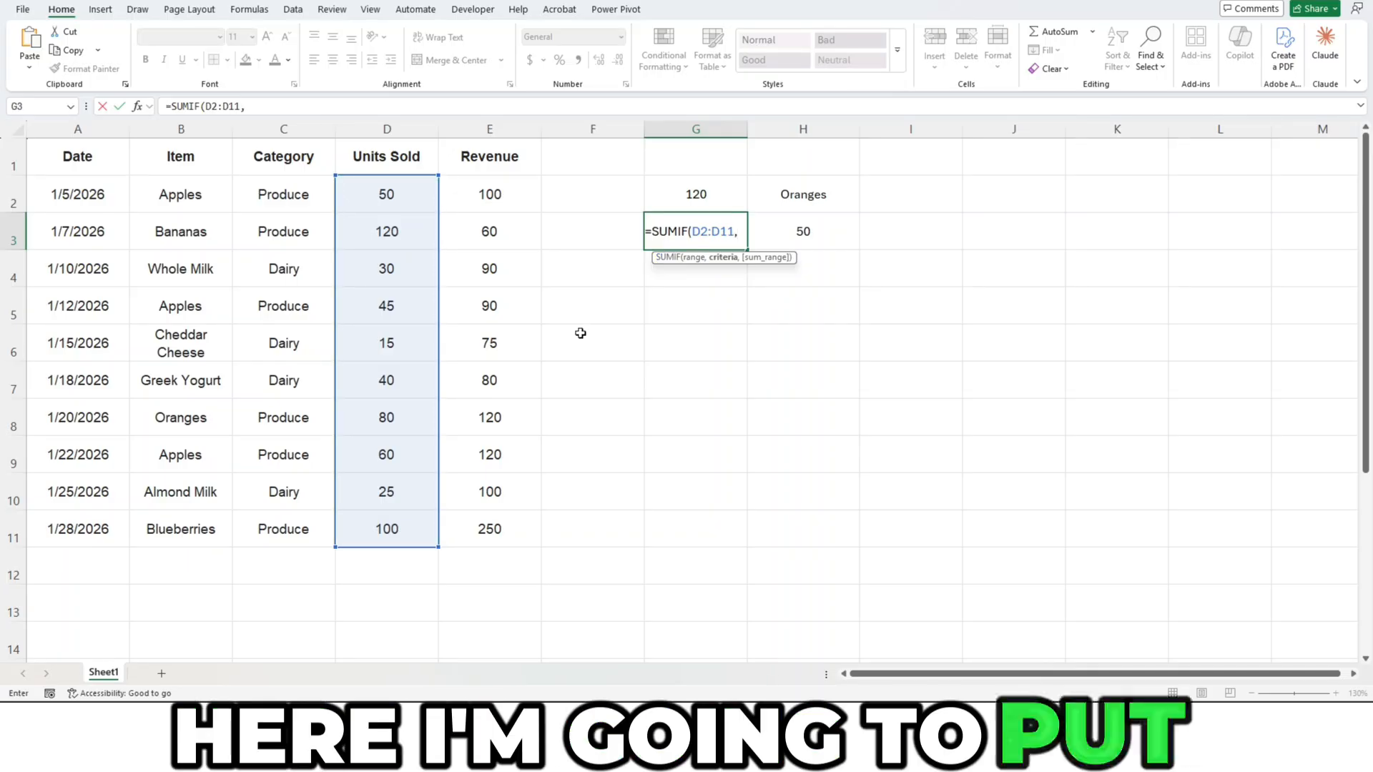
{"action": "type", "text": "\""}
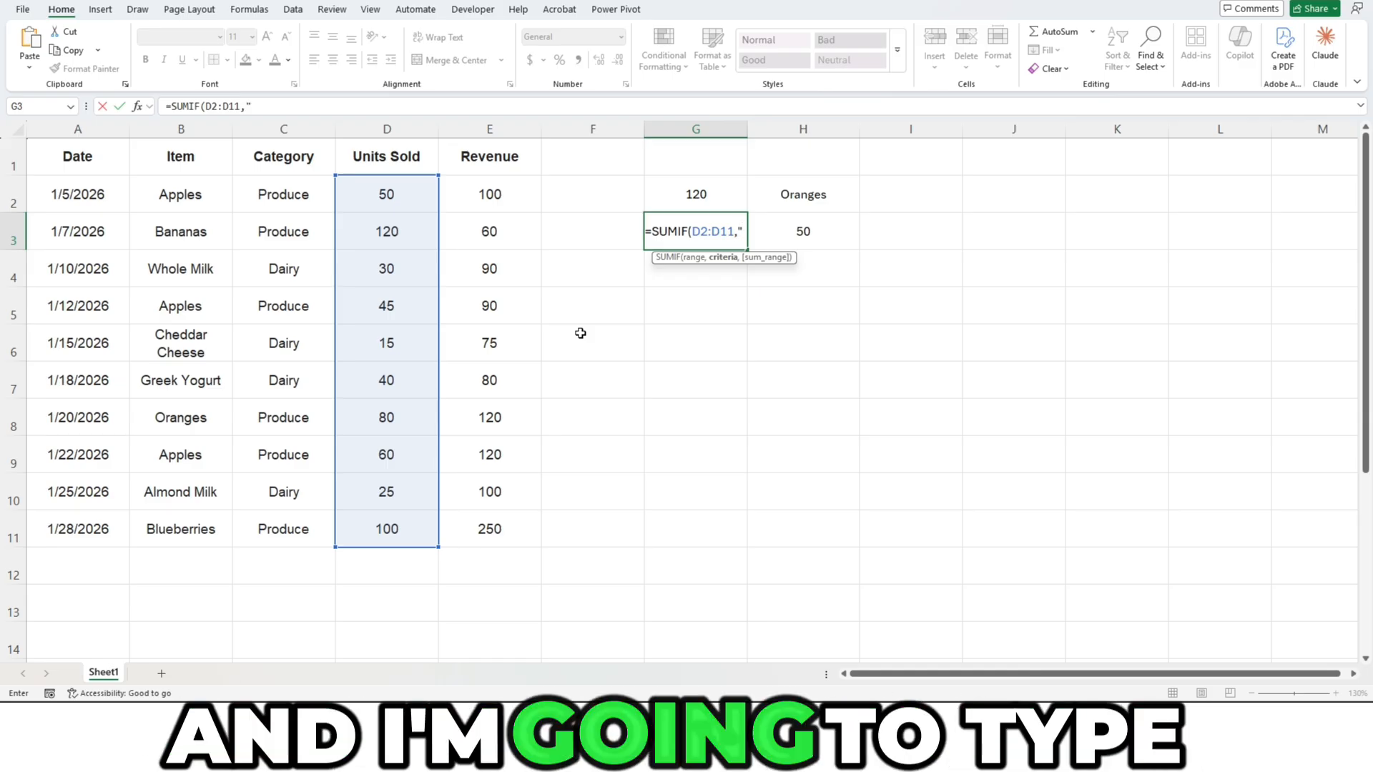
{"action": "type", "text": ">="}
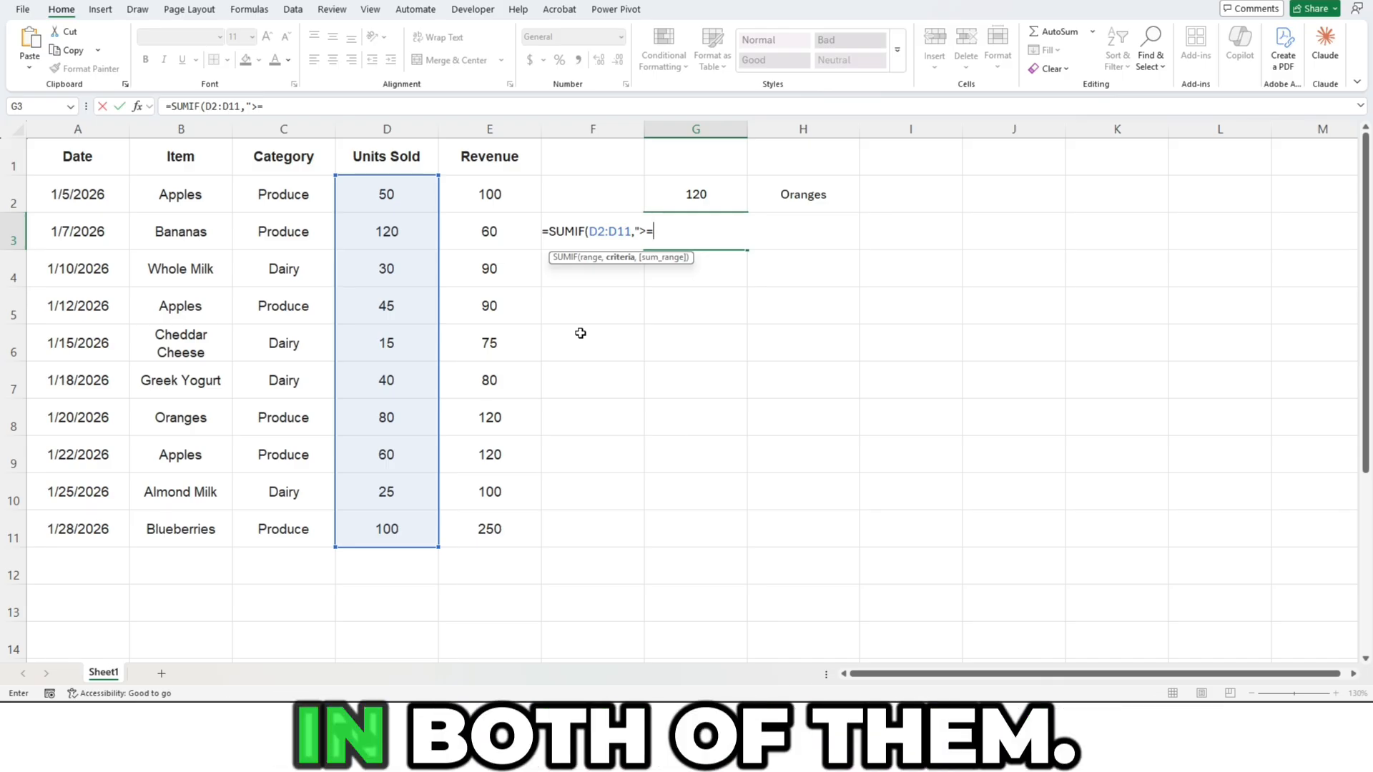
{"action": "key", "text": "BackSpace"}
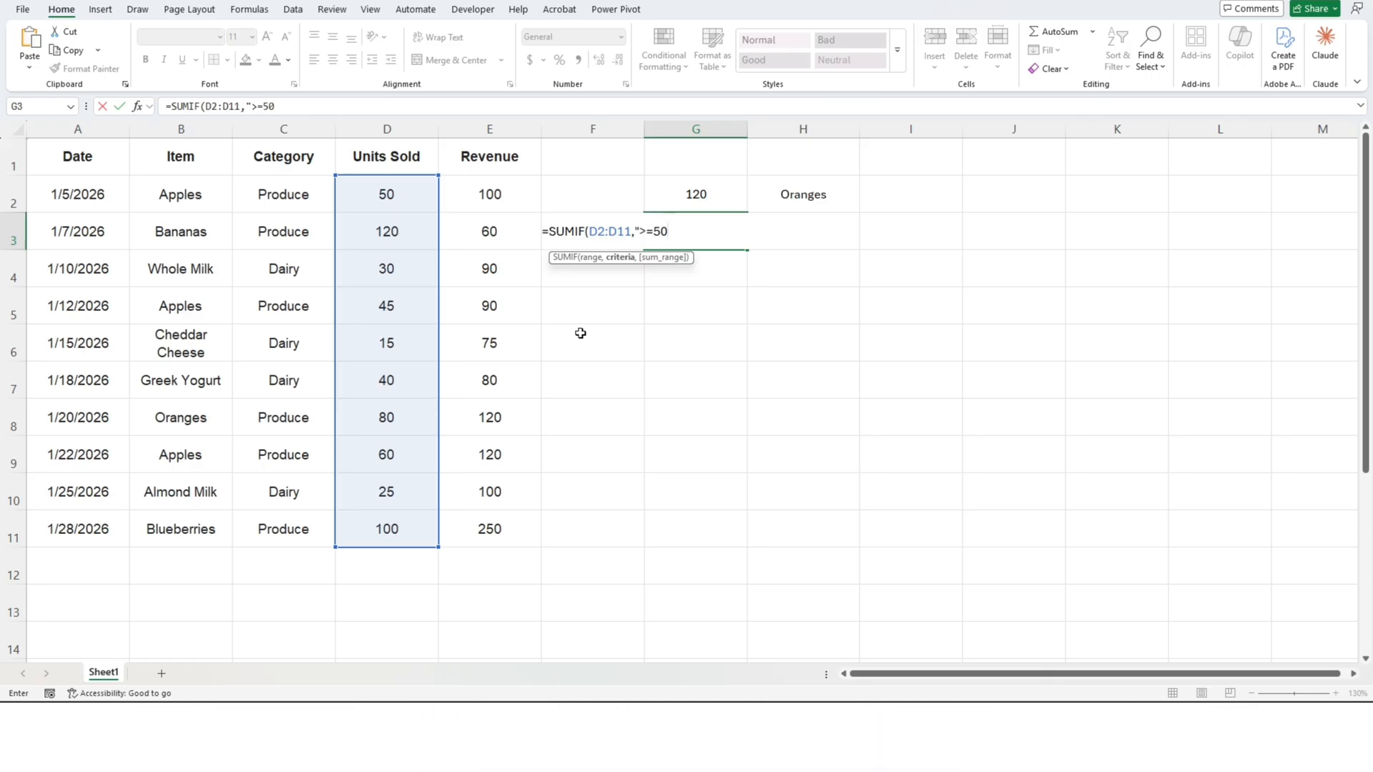
{"action": "type", "text": "\""}
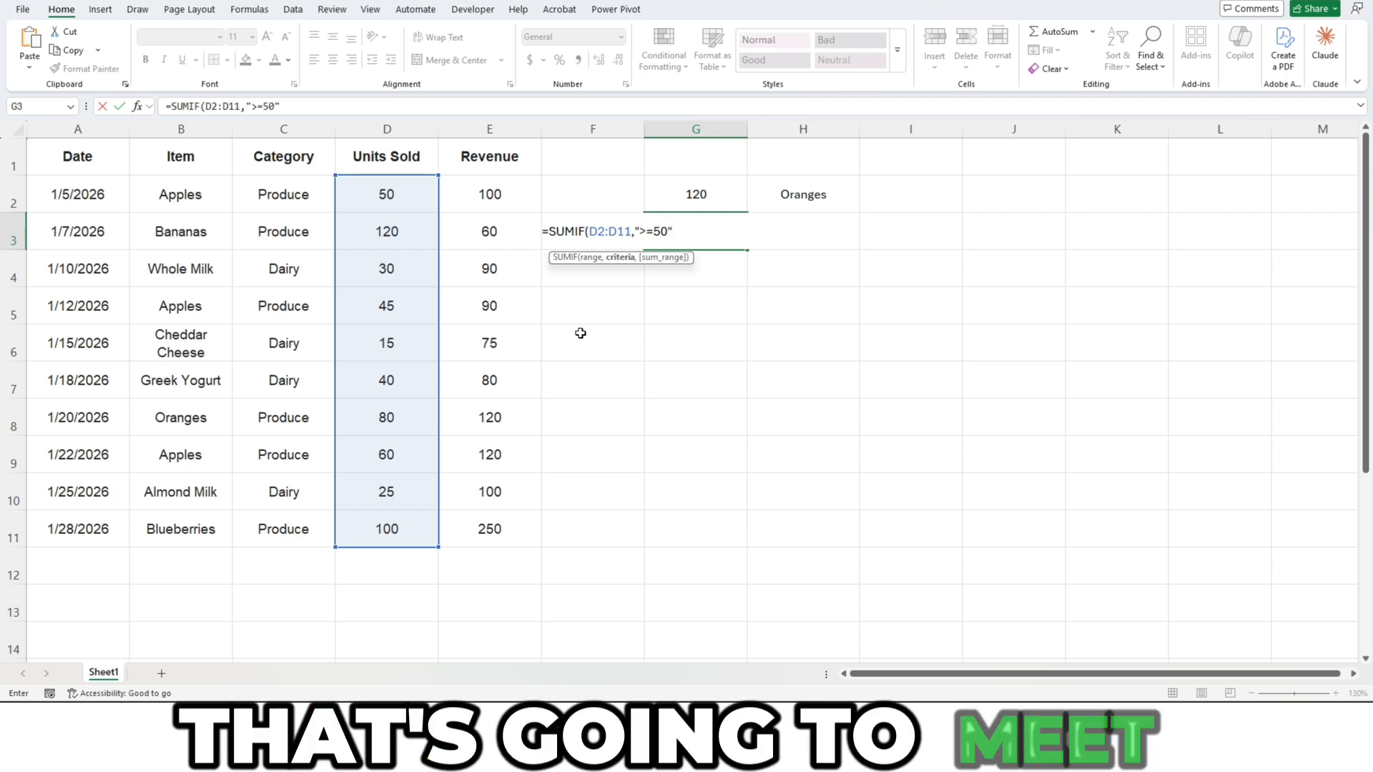
{"action": "type", "text": ","}
{"action": "left_click_drag", "start_coordinate": [483, 189], "coordinate": [489, 522]}
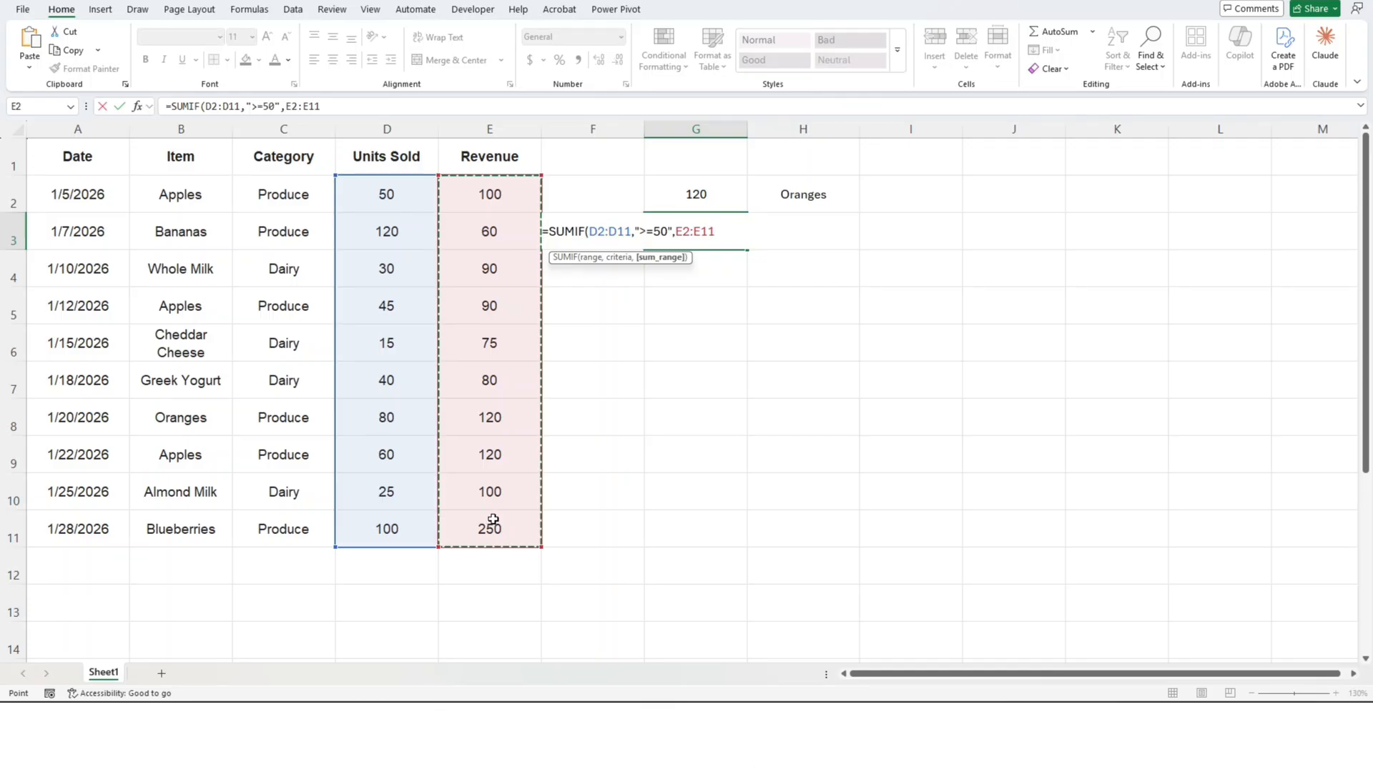
{"action": "key", "text": "Return"}
Step: Select the revenue cells E2, E3, E8, E9 and E11 to check their sum against the G3 result
{"action": "left_click", "coordinate": [696, 231]}
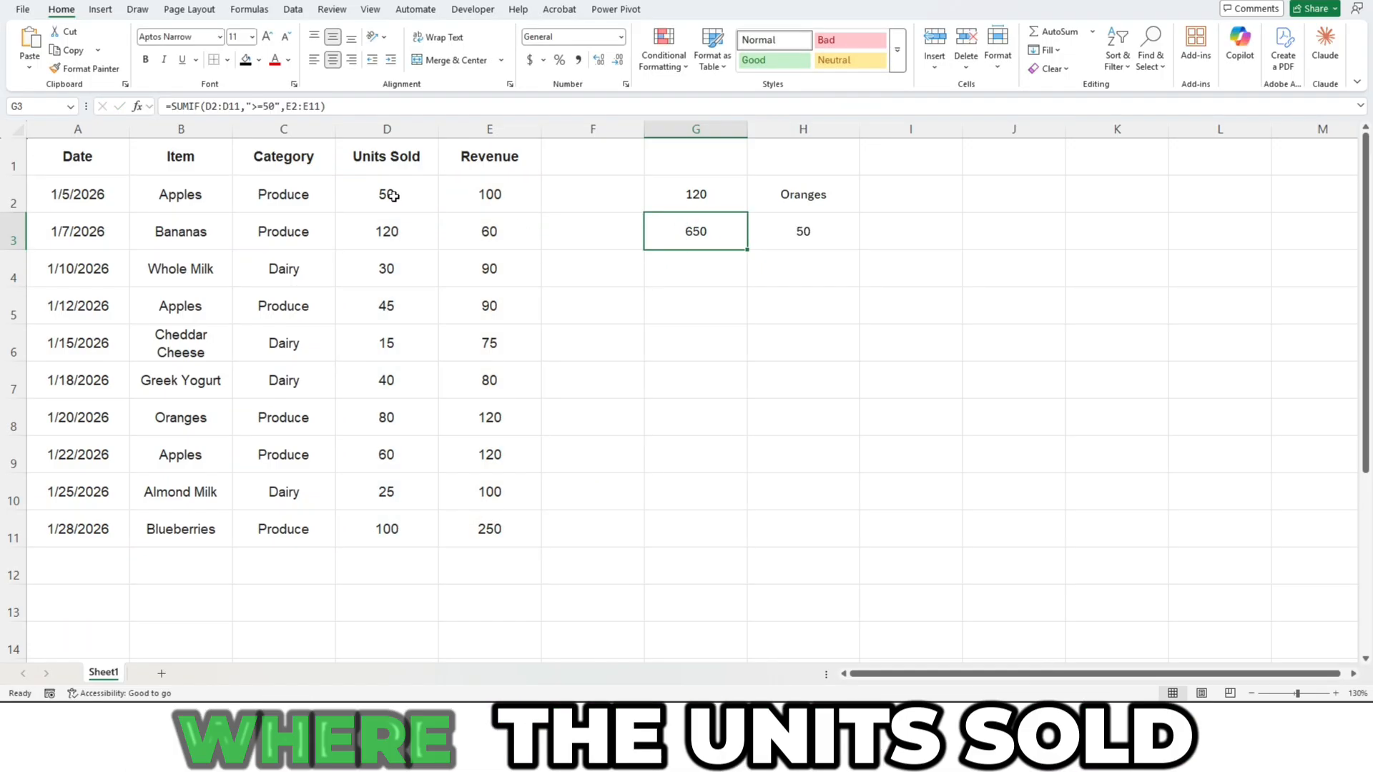
{"action": "left_click", "coordinate": [477, 194]}
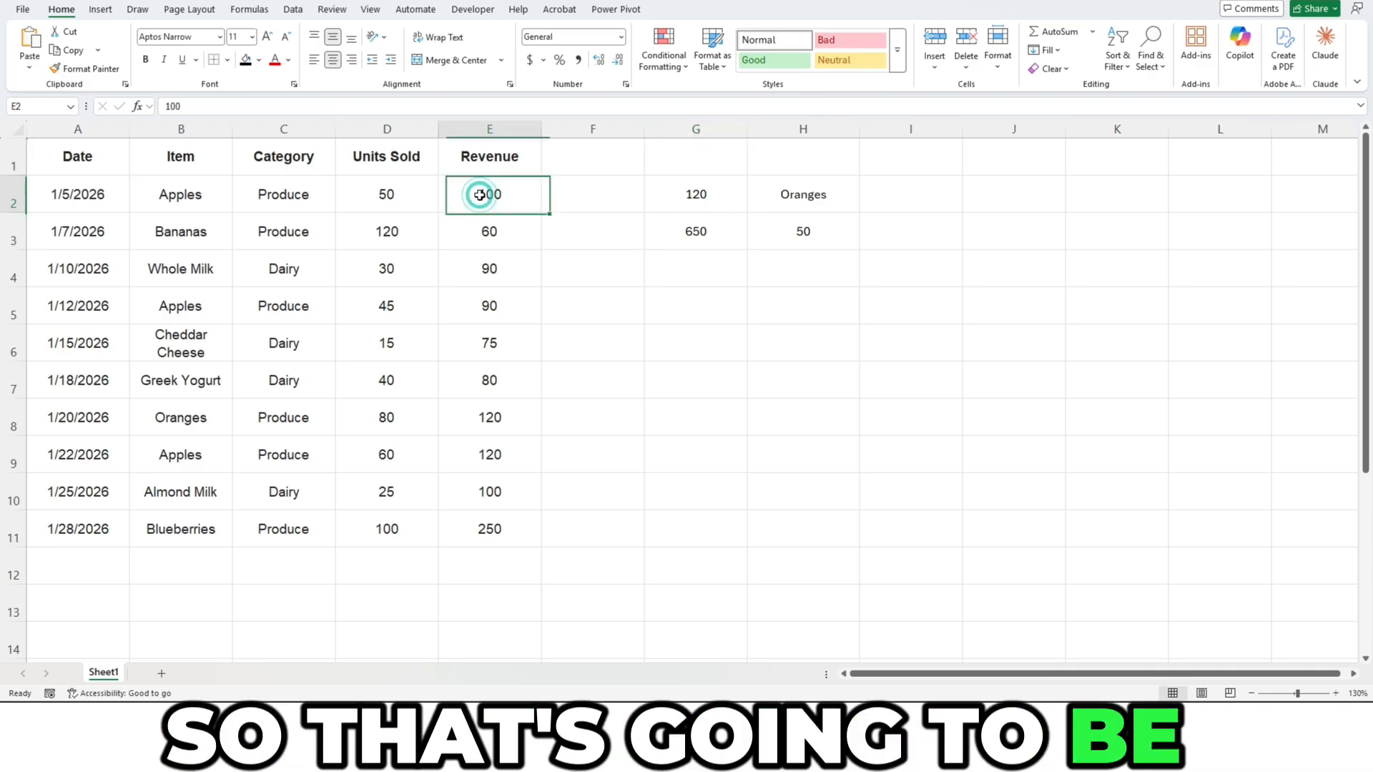
{"action": "left_click", "coordinate": [484, 235], "text": "ctrl"}
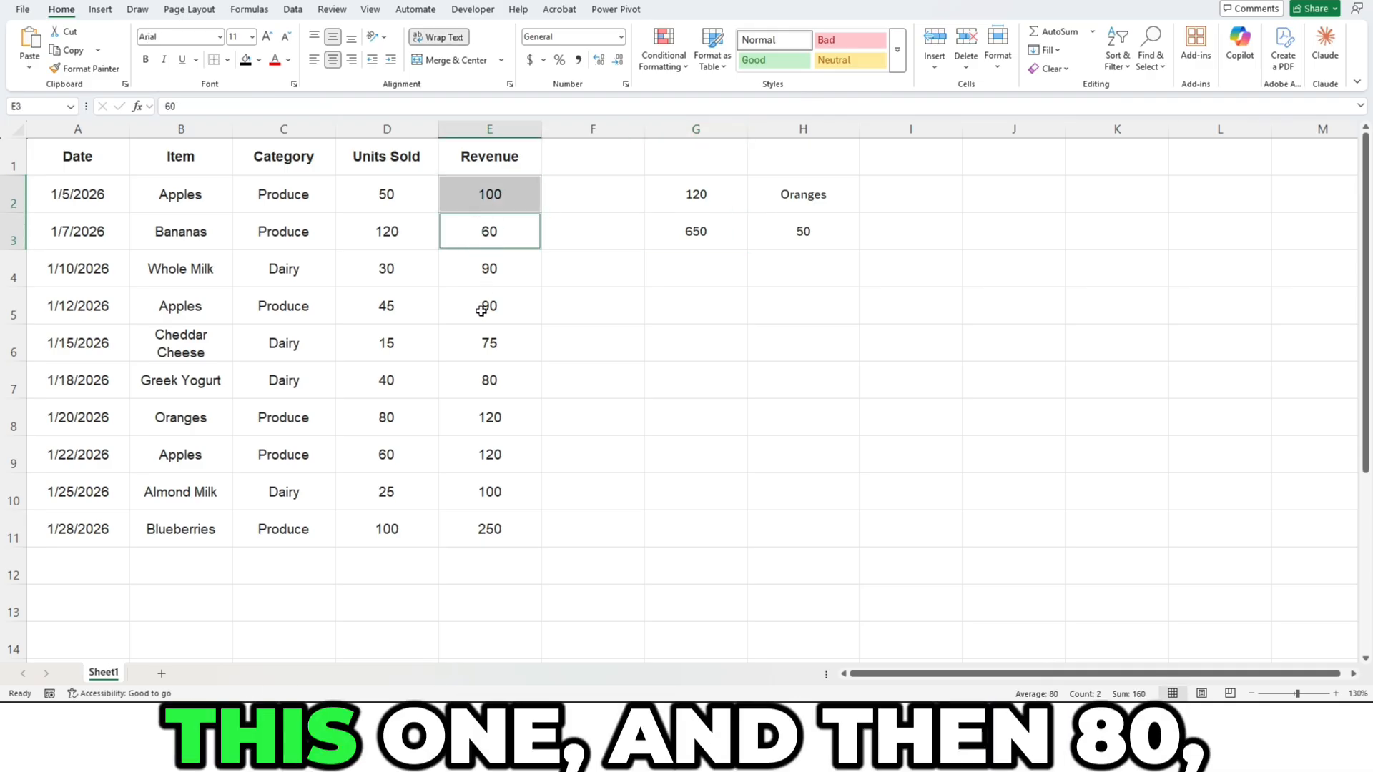
{"action": "left_click", "coordinate": [472, 416], "text": "ctrl"}
{"action": "left_click", "coordinate": [489, 455], "text": "ctrl"}
{"action": "left_click", "coordinate": [491, 541], "text": "ctrl"}
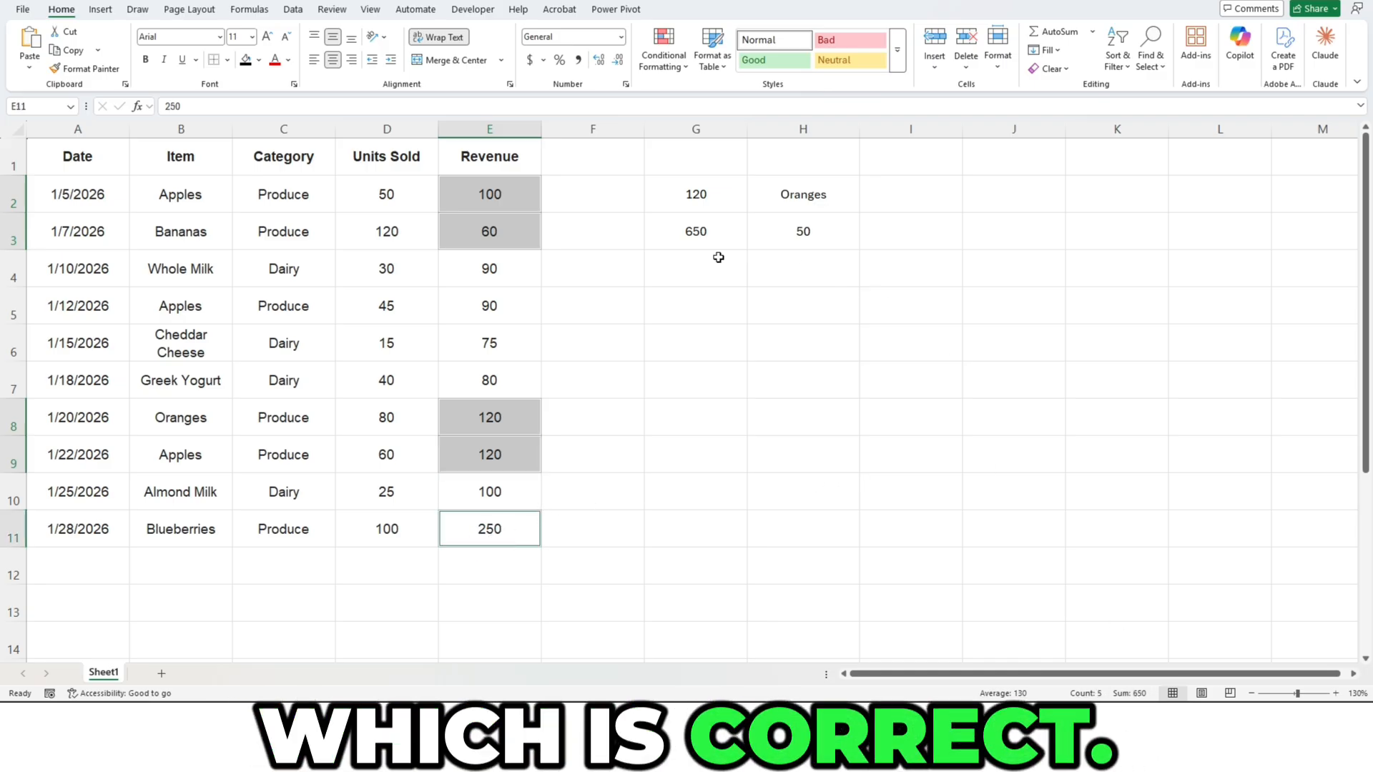
Step: Replace the hard-coded 50 in the G3 SUMIF criterion with a reference to H3, making it ">="&H3
{"action": "left_click", "coordinate": [708, 239]}
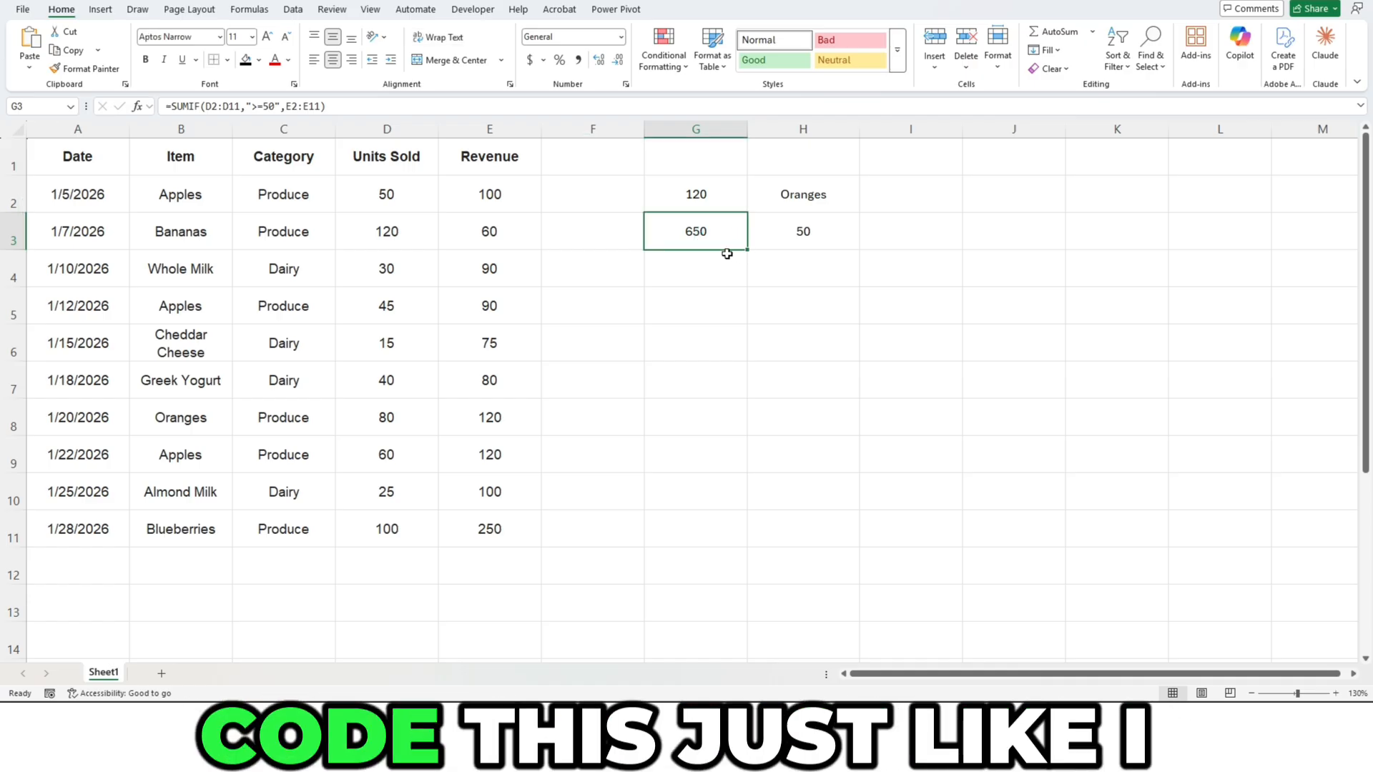
{"action": "left_click", "coordinate": [278, 106]}
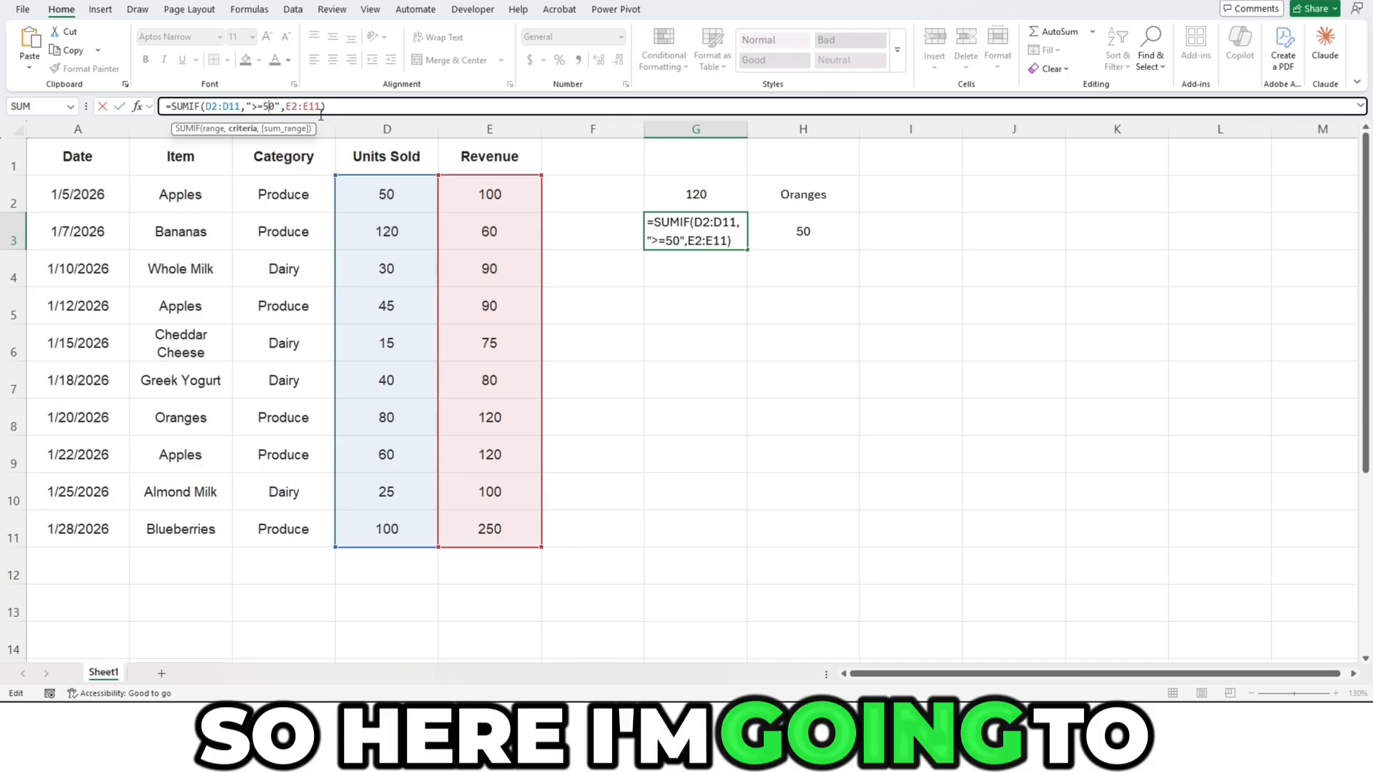
{"action": "key", "text": "Delete"}
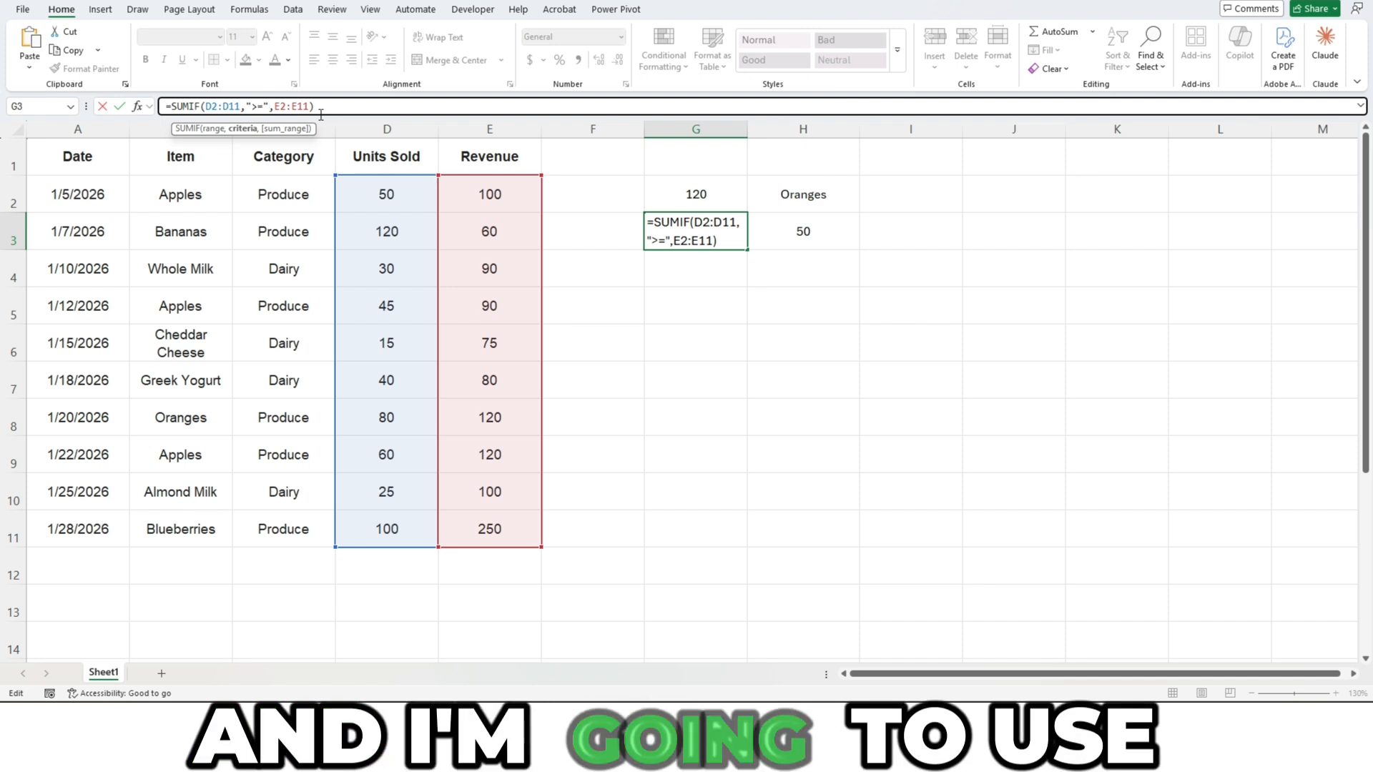
{"action": "type", "text": "&"}
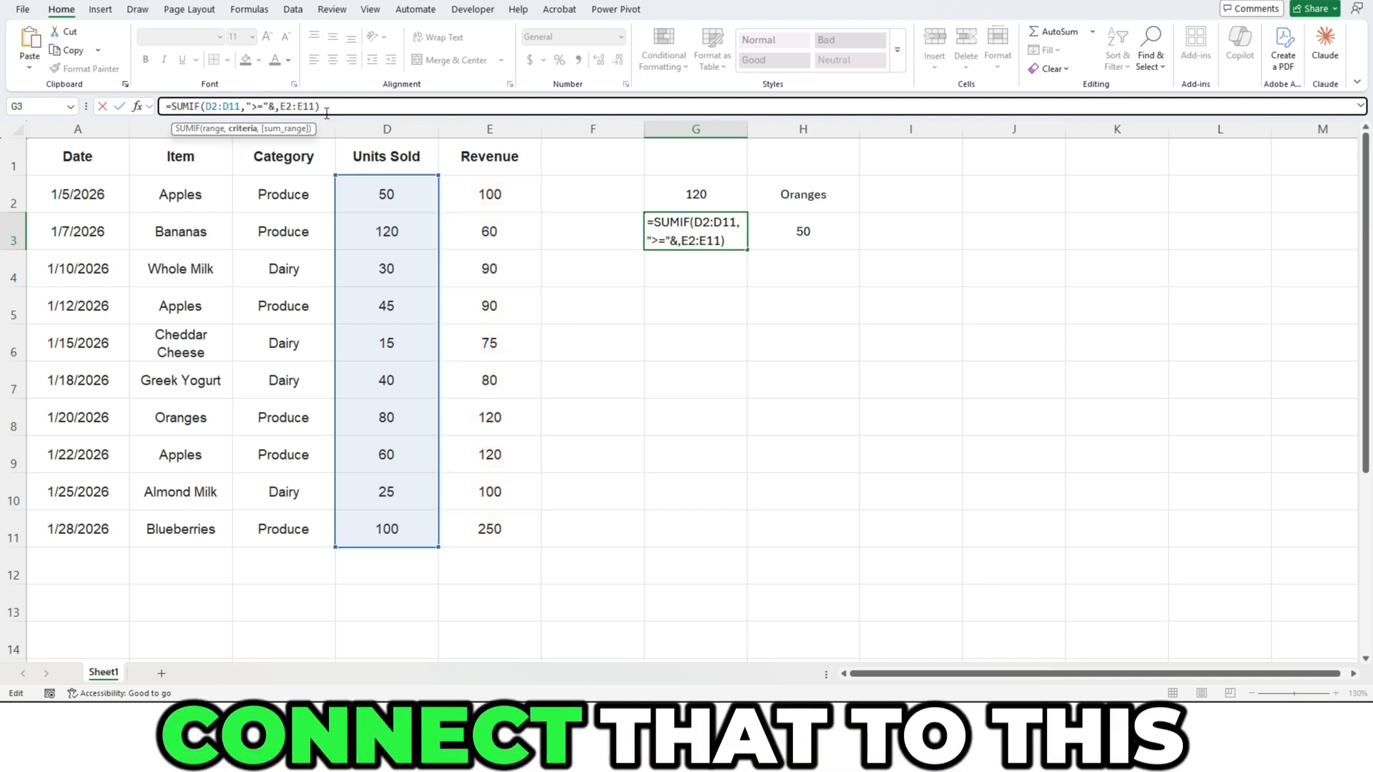
{"action": "left_click", "coordinate": [809, 247]}
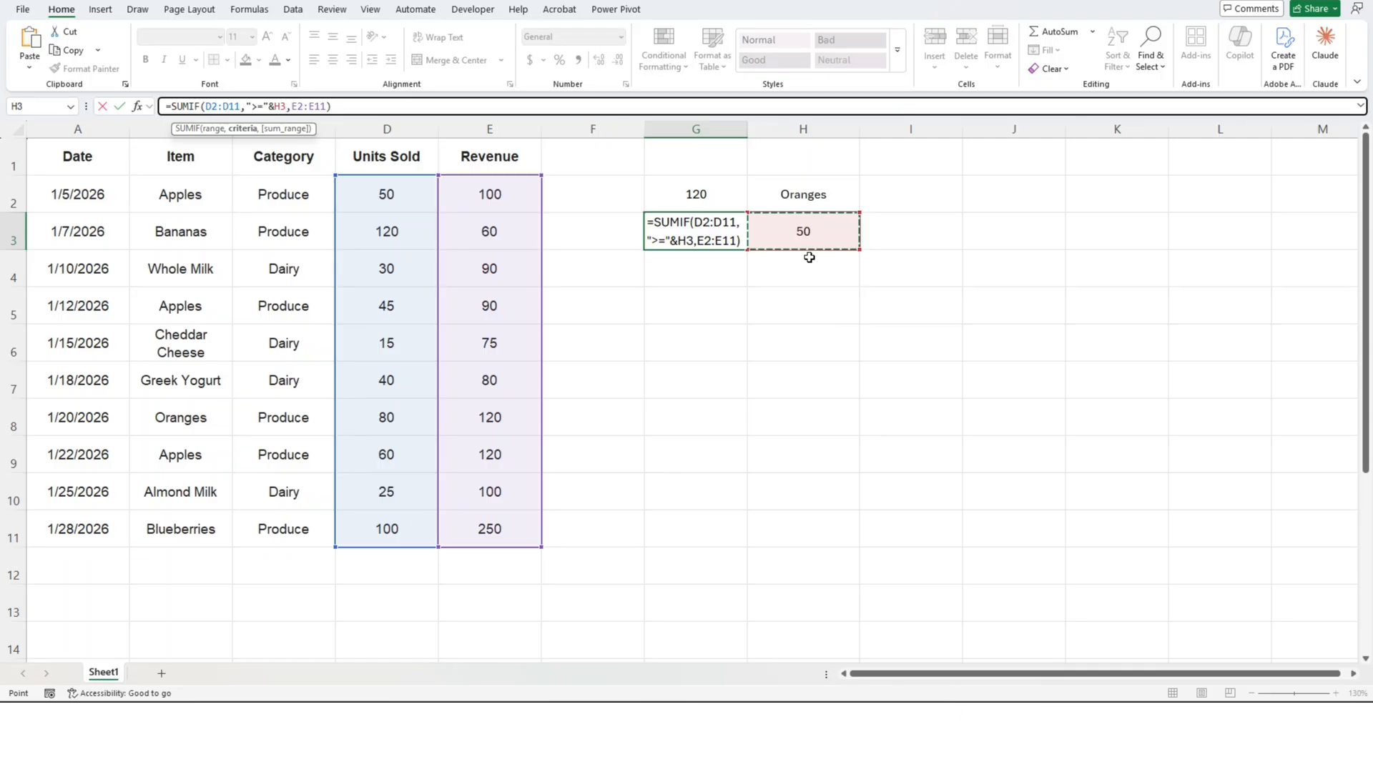
{"action": "key", "text": "Return"}
{"action": "key", "text": "Up"}
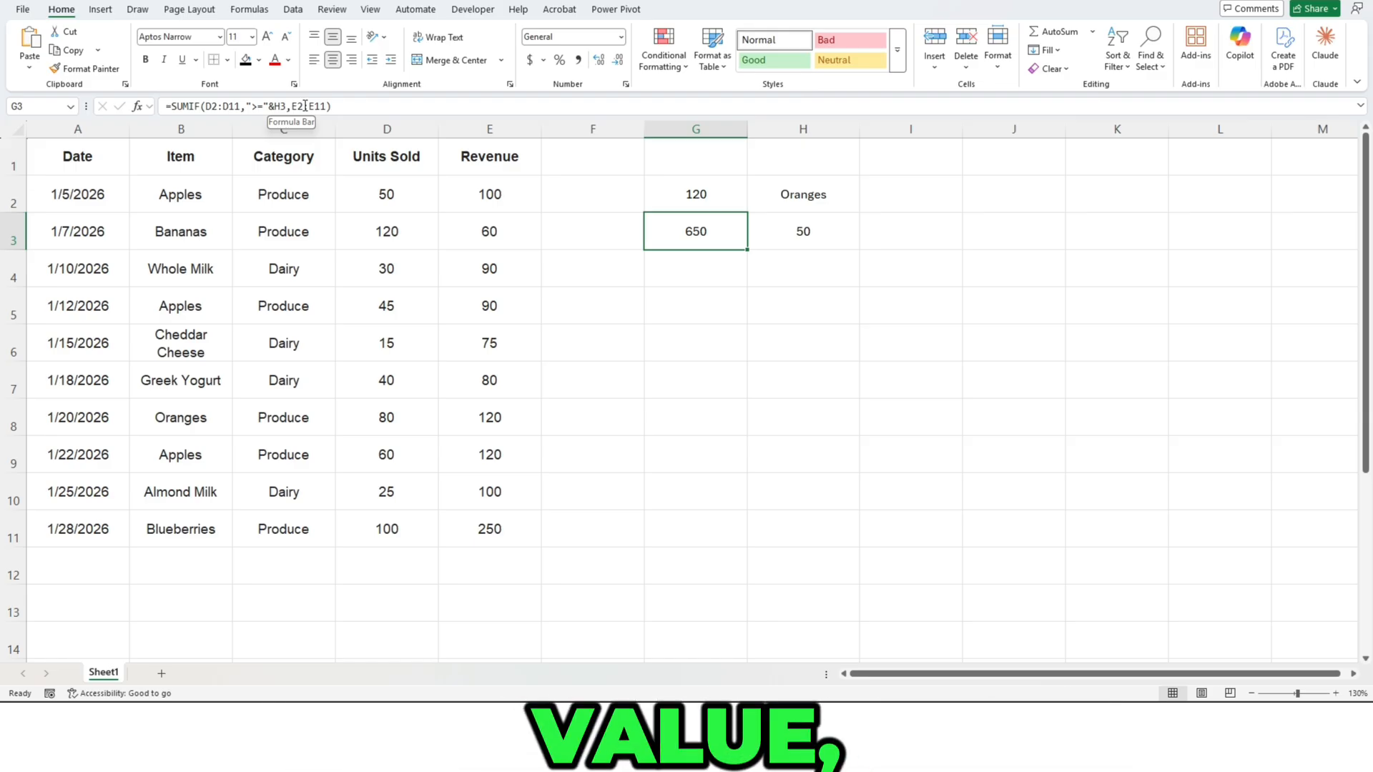
Step: Set the units-sold threshold in H3 to 100 and select revenue cells E3 and E11 to check their sum
{"action": "left_click", "coordinate": [794, 239]}
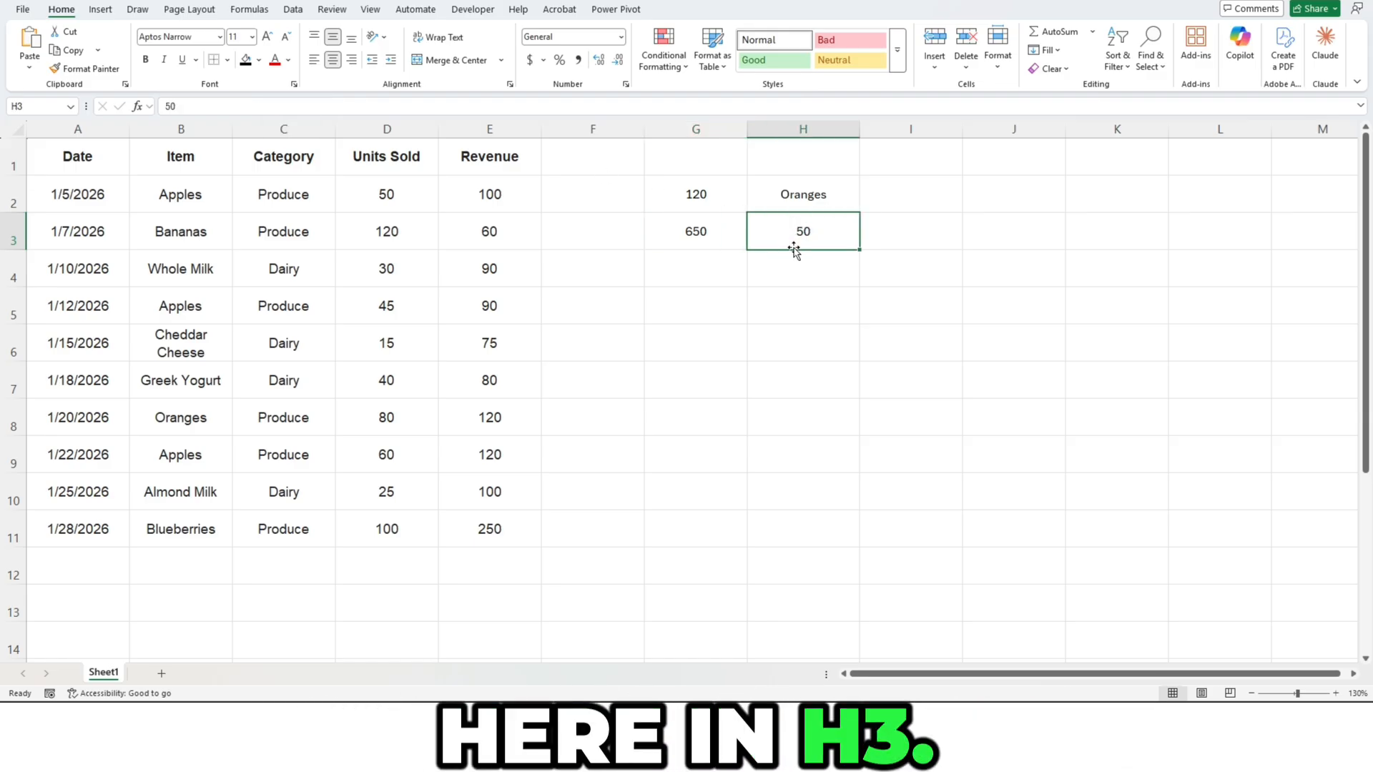
{"action": "type", "text": "100"}
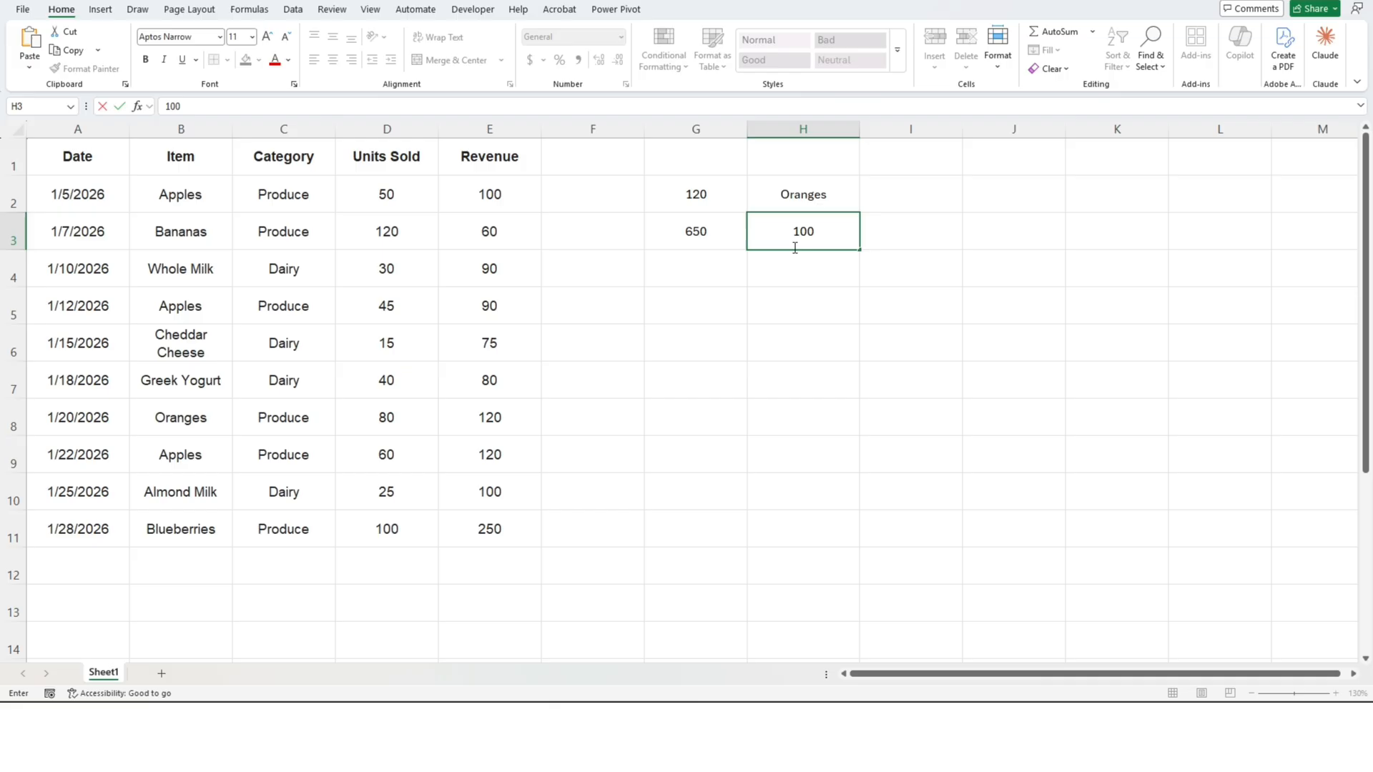
{"action": "key", "text": "Return"}
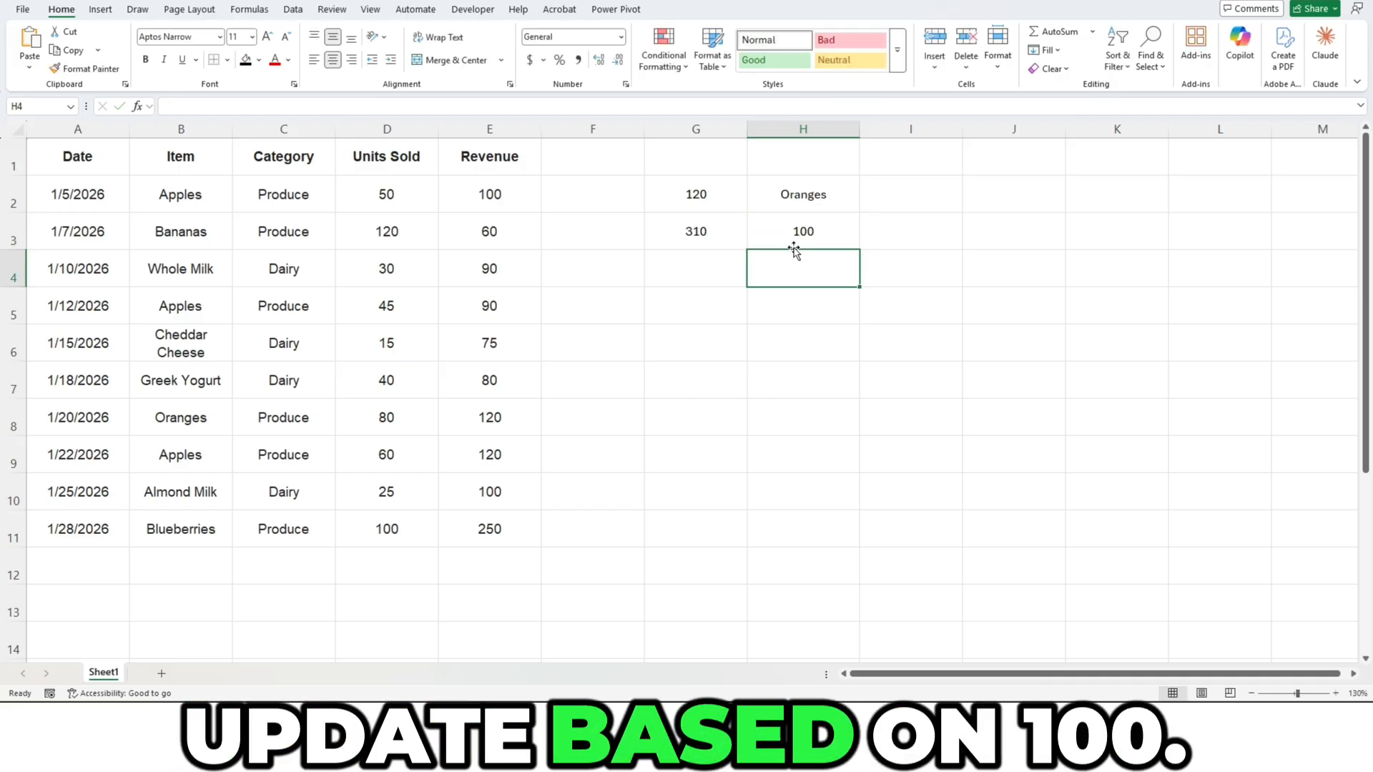
{"action": "left_click", "coordinate": [461, 229]}
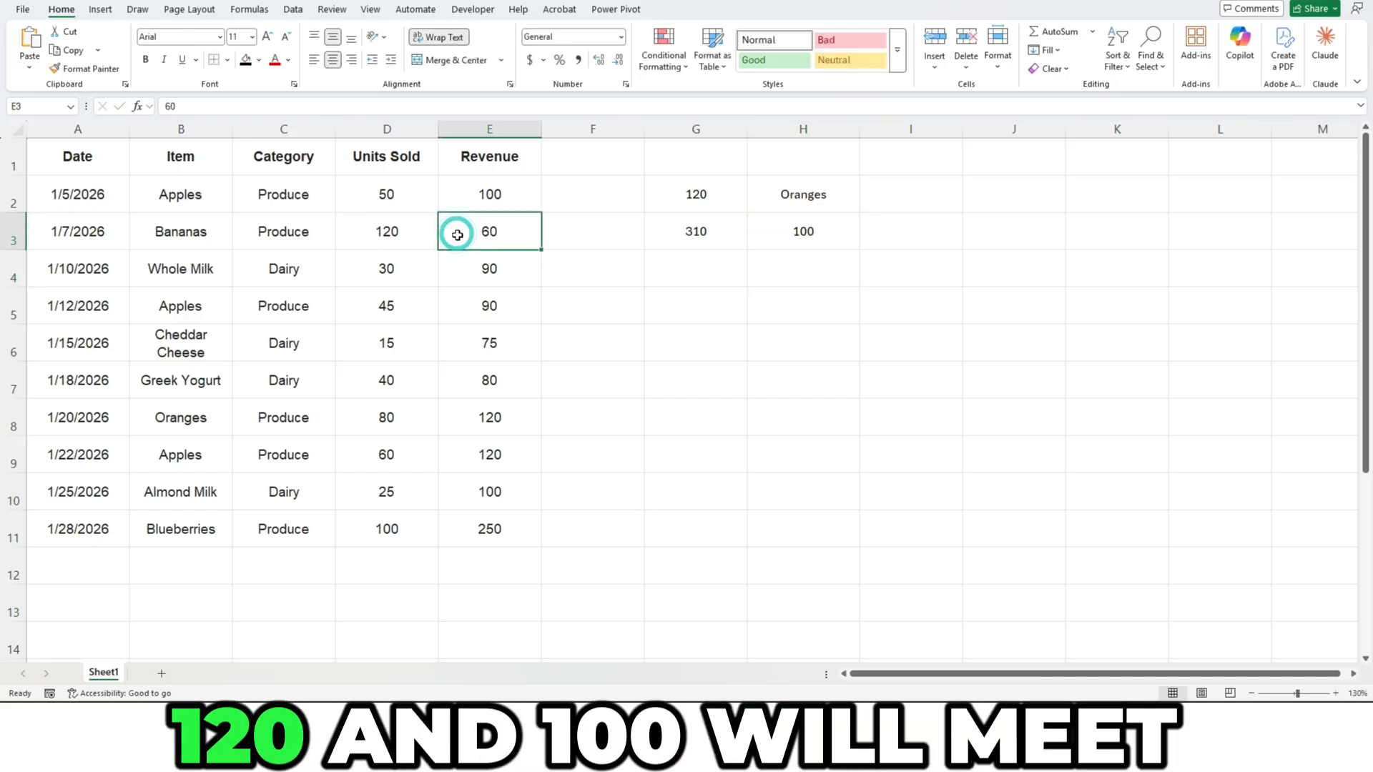
{"action": "left_click", "coordinate": [485, 524], "text": "ctrl"}
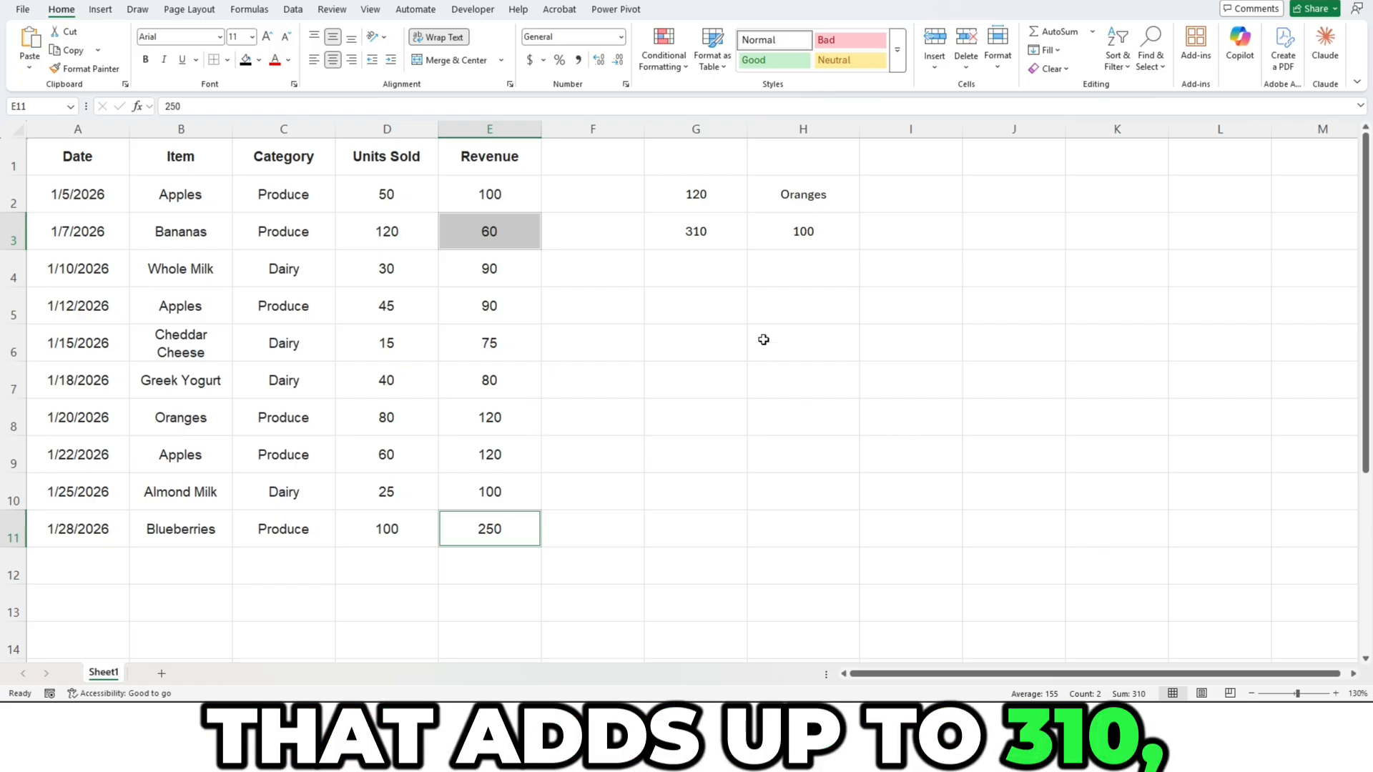
Step: Make both ranges in the G3 SUMIF formula absolute, as $D$2:$D$11 and $E$2:$E$11
{"action": "left_click", "coordinate": [708, 243]}
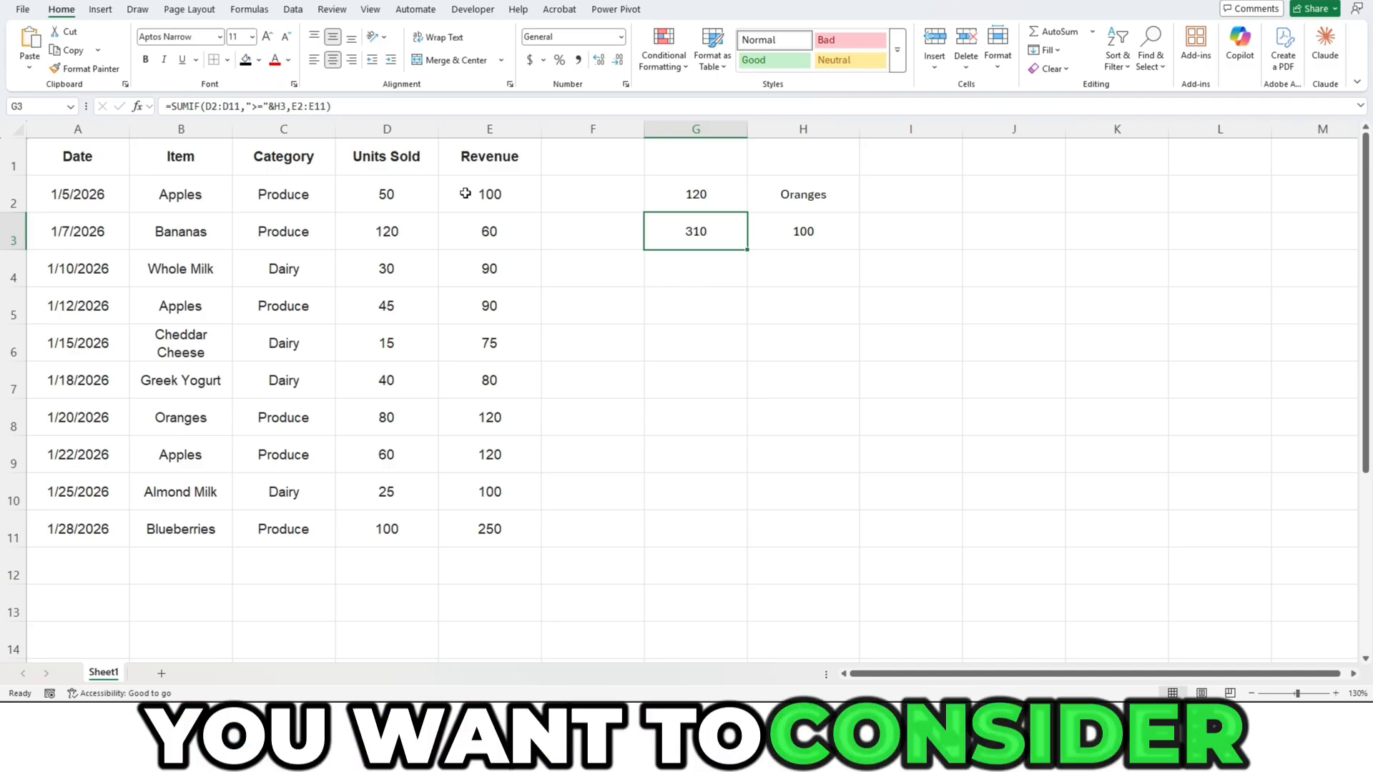
{"action": "left_click", "coordinate": [215, 107]}
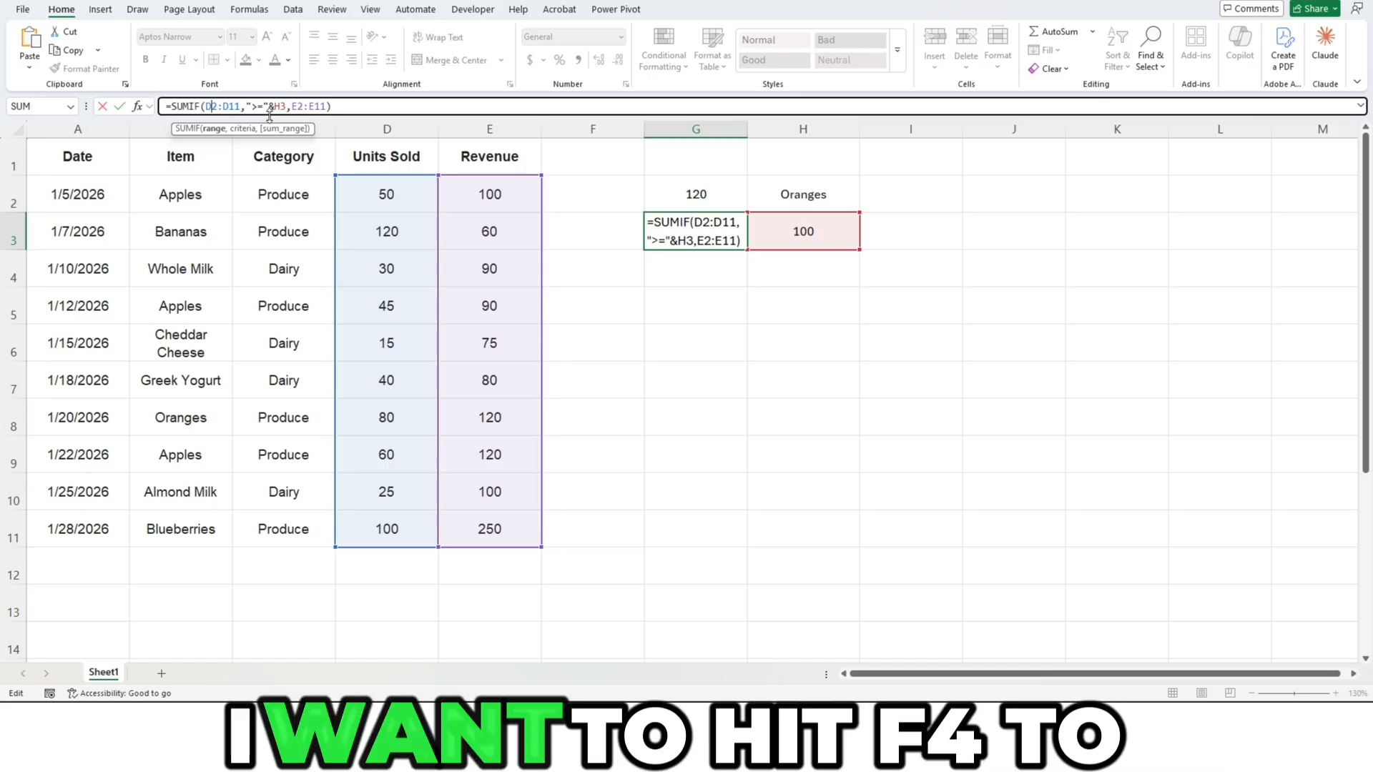
{"action": "key", "text": "F4"}
{"action": "left_click", "coordinate": [326, 107]}
{"action": "key", "text": "F4"}
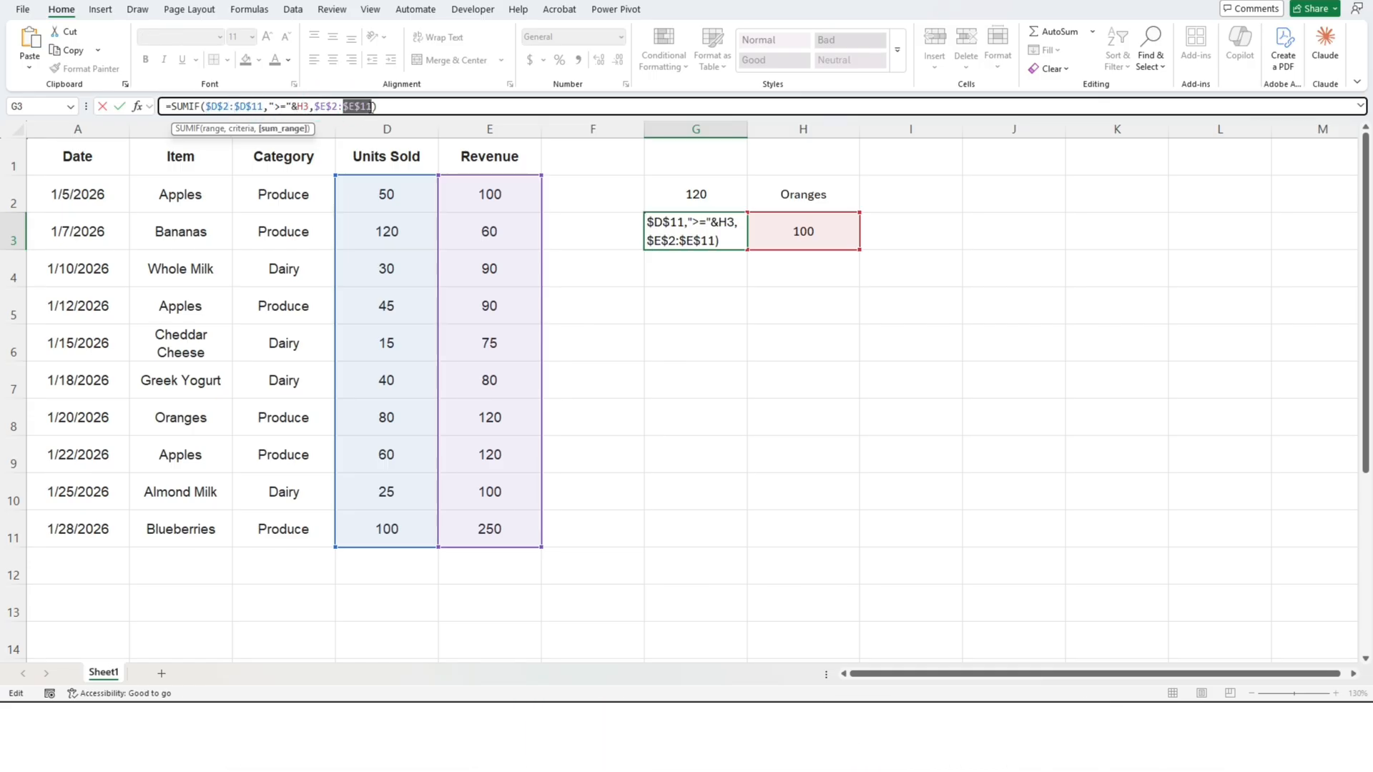
{"action": "key", "text": "Return"}
Step: Make both ranges in the G2 SUMIF formula absolute, as $B$2:$B$11 and $E$2:$E$11
{"action": "key", "text": "Up"}
{"action": "key", "text": "Up"}
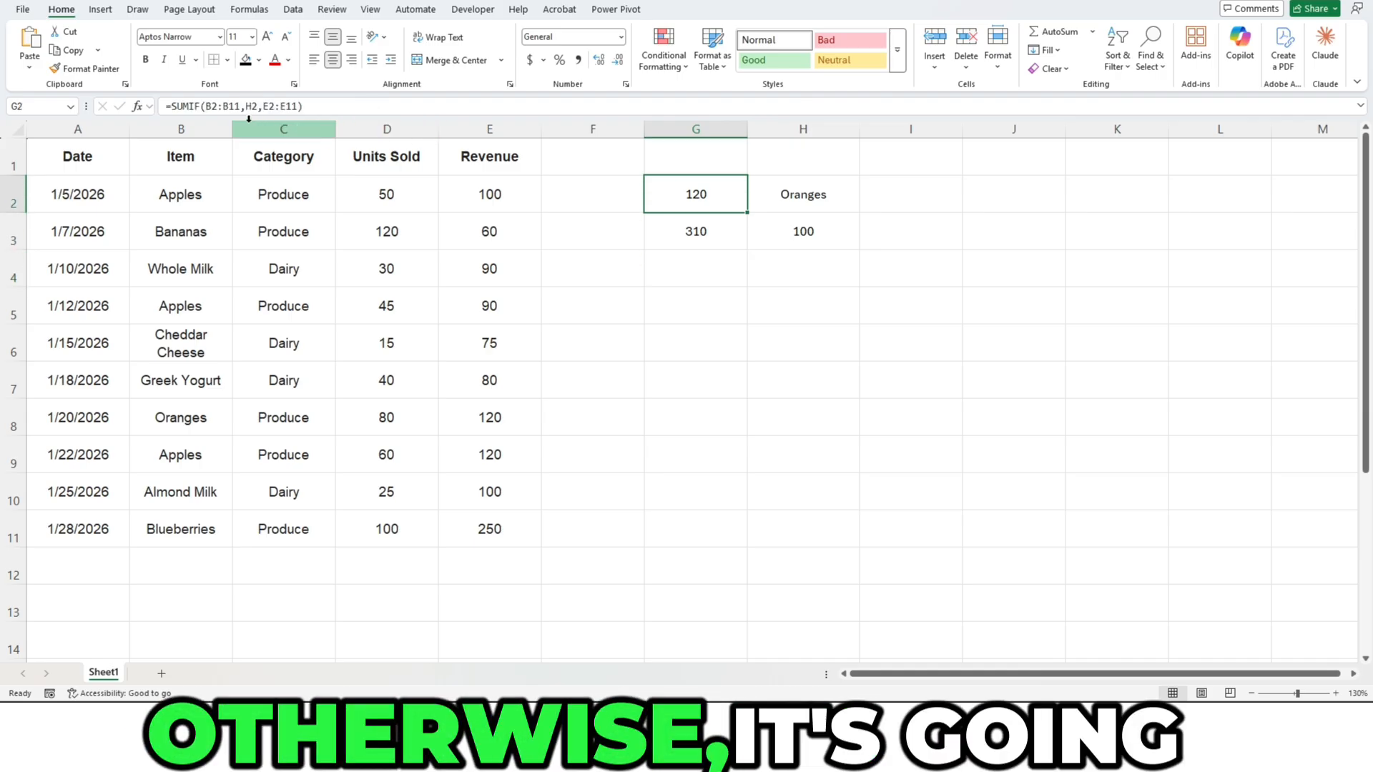
{"action": "left_click", "coordinate": [211, 106]}
{"action": "key", "text": "F4"}
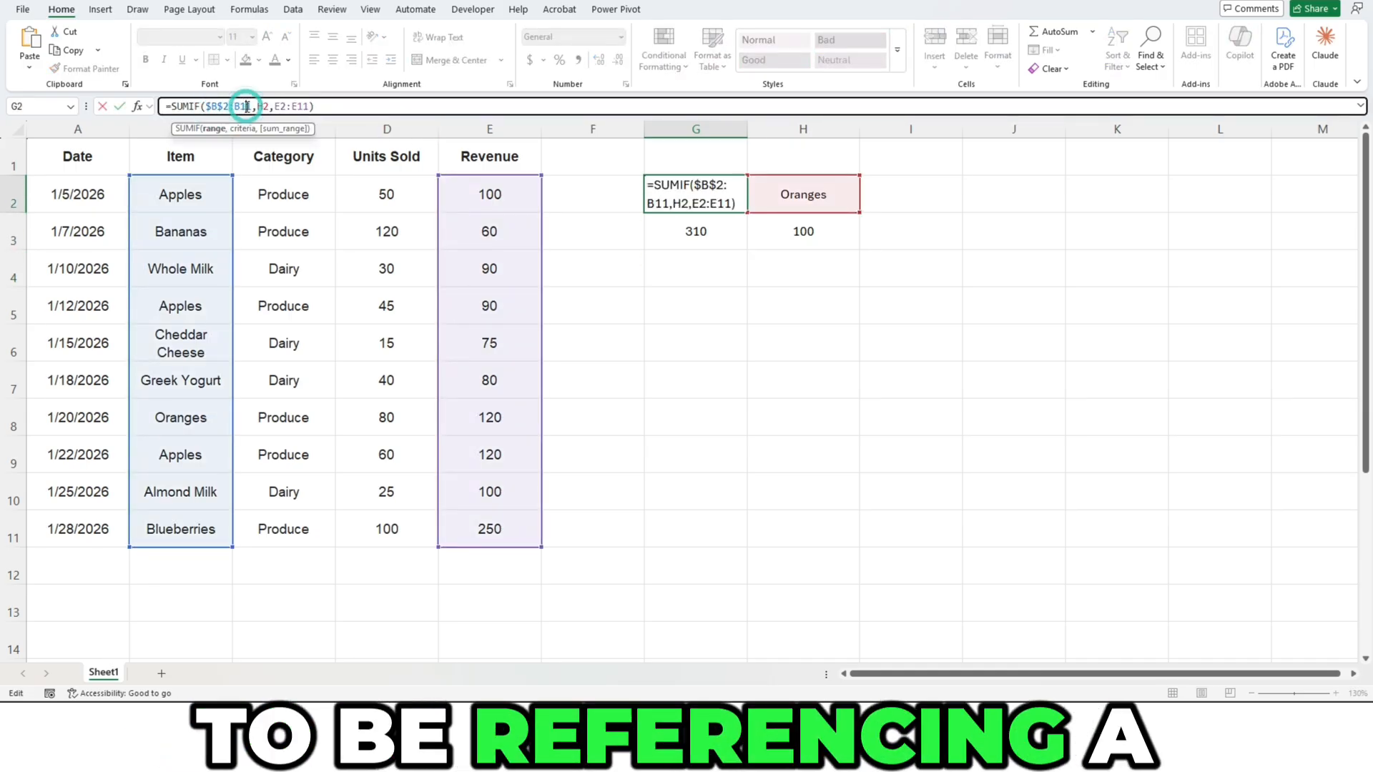
{"action": "left_click", "coordinate": [322, 107]}
{"action": "key", "text": "F4"}
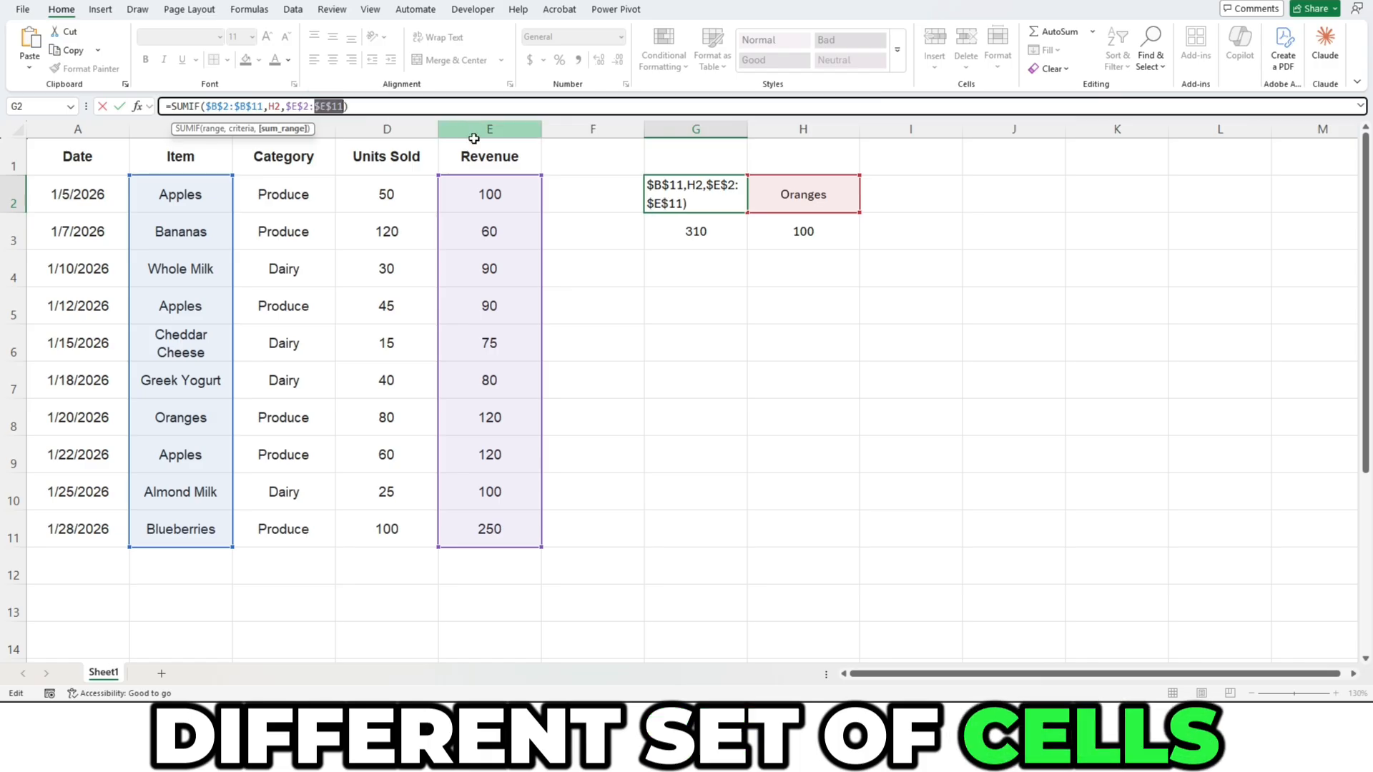
{"action": "key", "text": "ctrl+Return"}
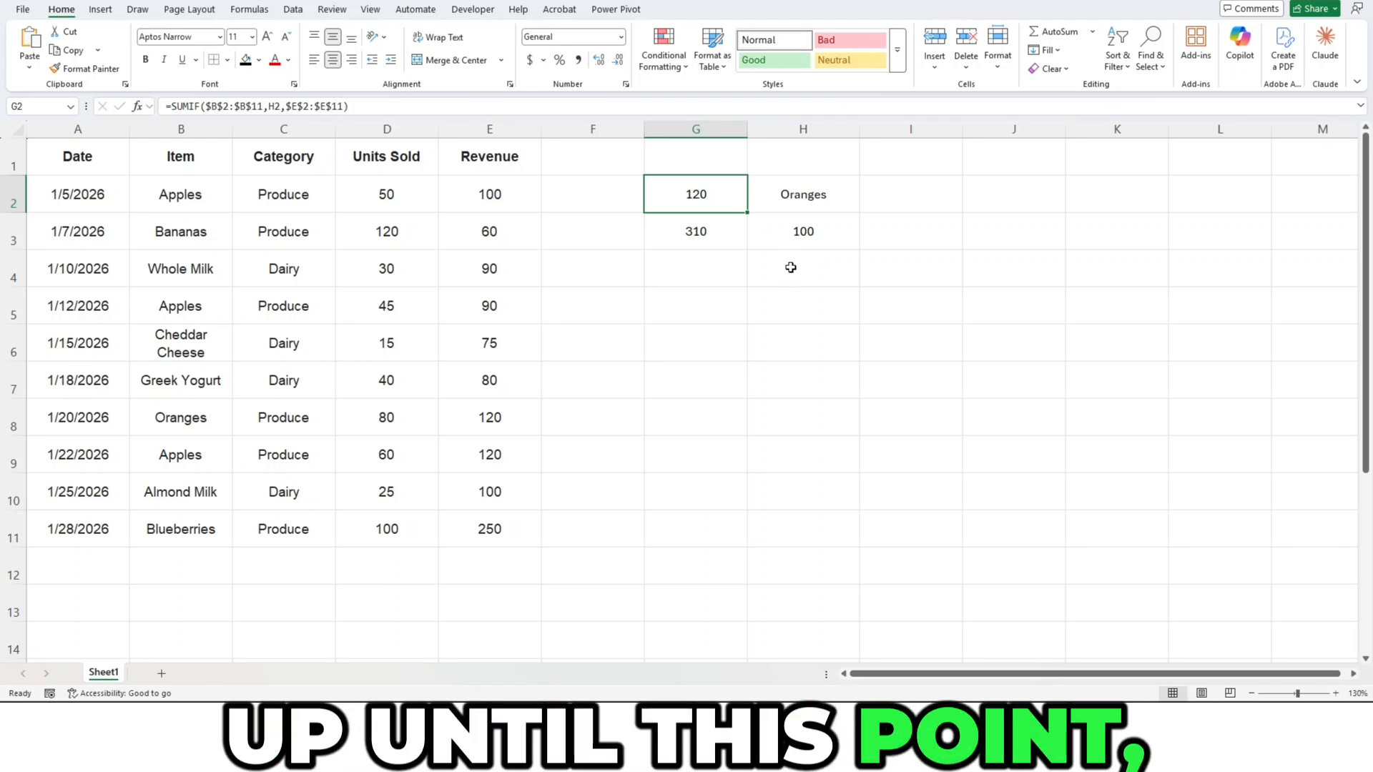
Step: Enter the partial item name Cheese in H4 as a criterion for the Cheddar Cheese item
{"action": "left_click", "coordinate": [840, 194]}
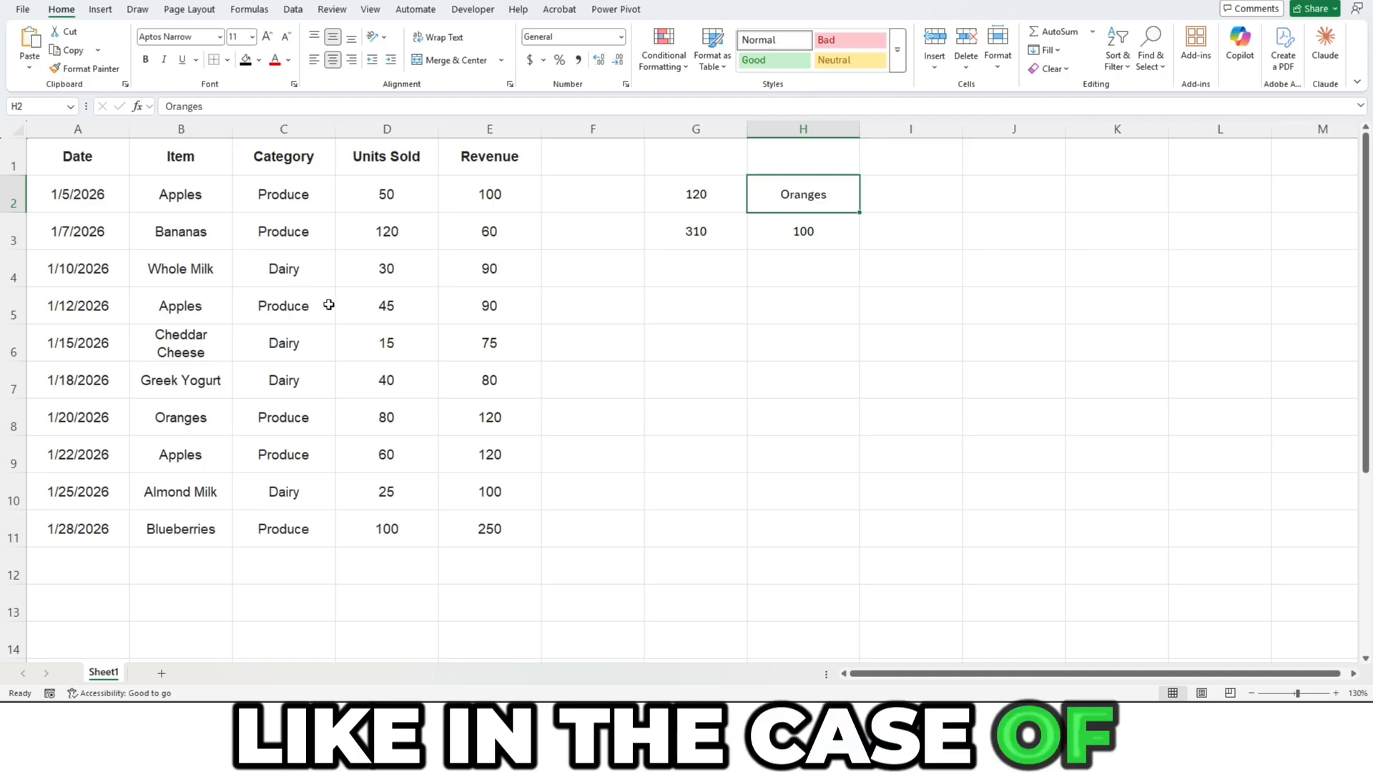
{"action": "left_click", "coordinate": [191, 344]}
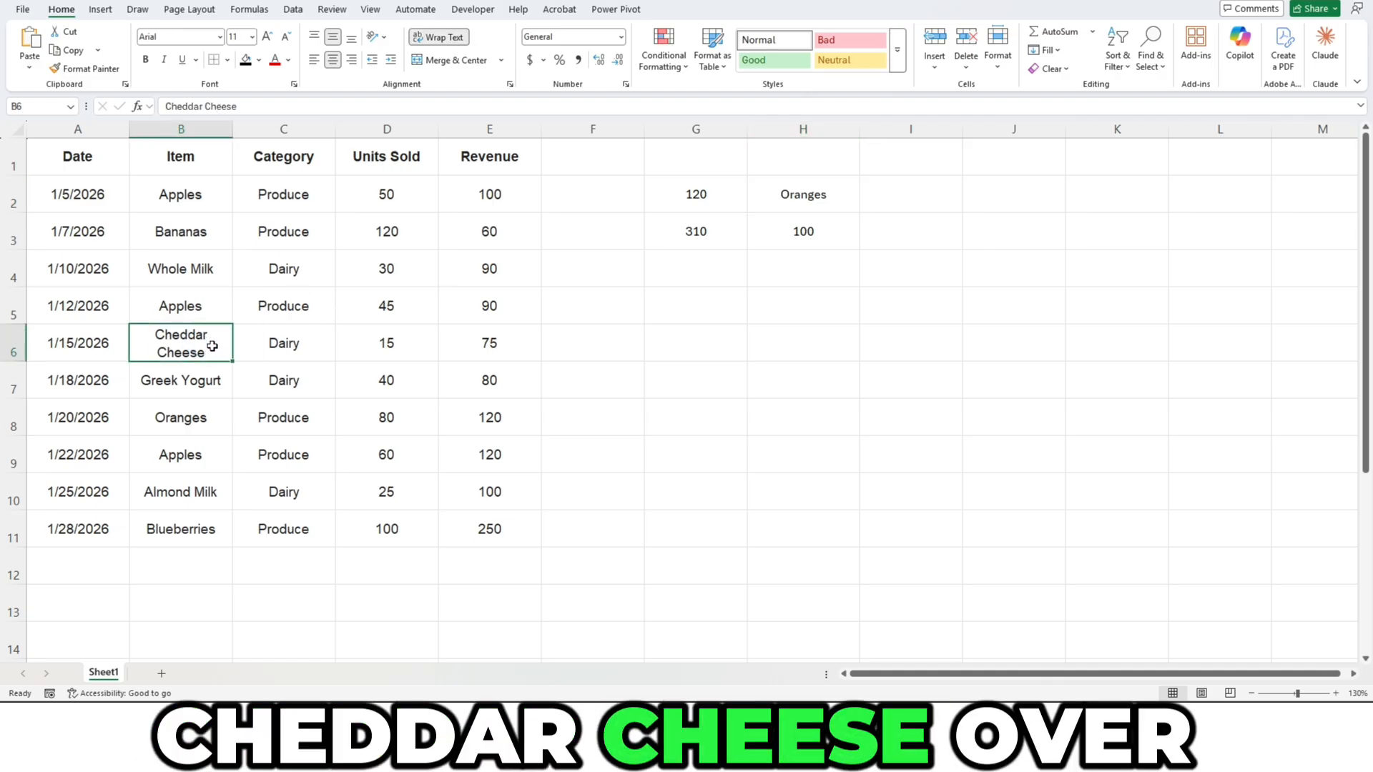
{"action": "left_click", "coordinate": [825, 278]}
{"action": "type", "text": "Cheese"}
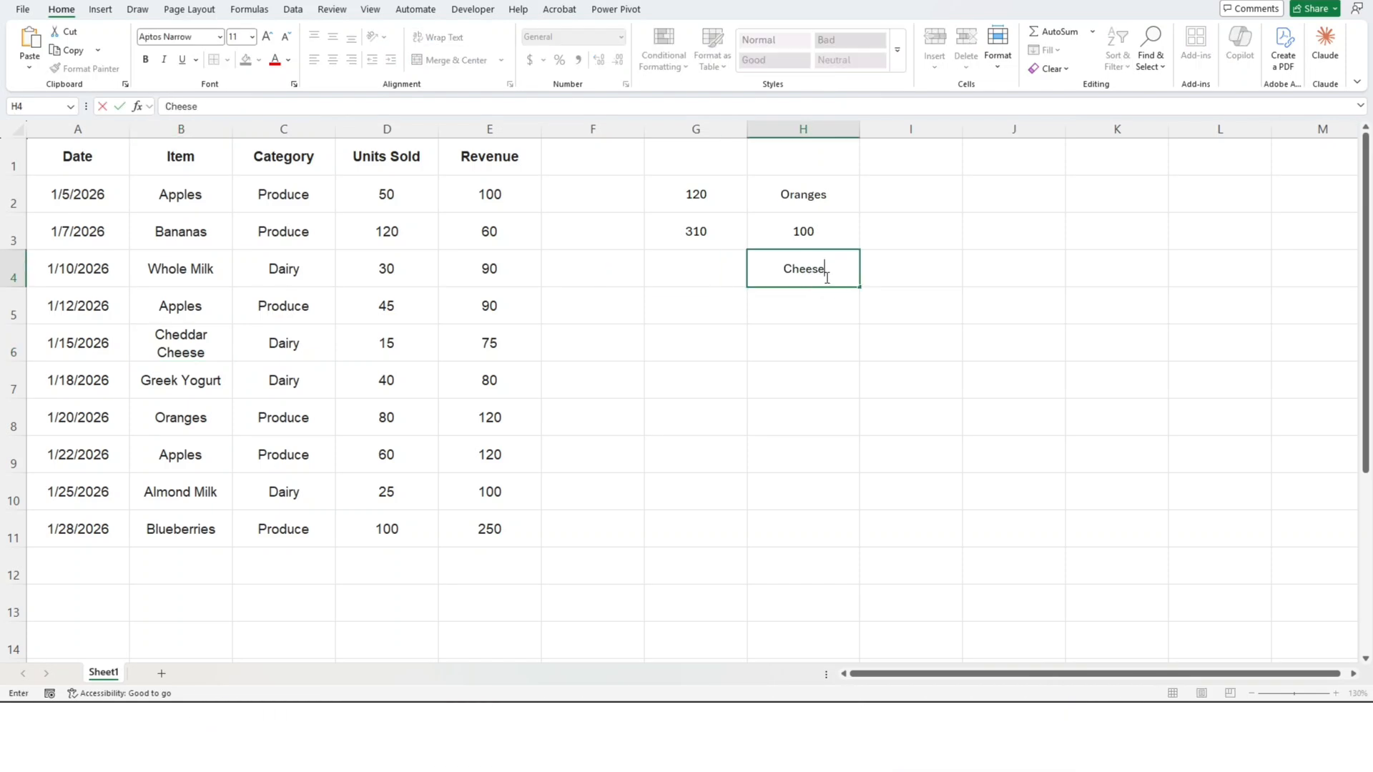
Step: Enter a SUMIF formula in G4 that sums the revenue in E2:E11 where the items in B2:B11 match H4
{"action": "key", "text": "Left"}
{"action": "type", "text": "=sum"}
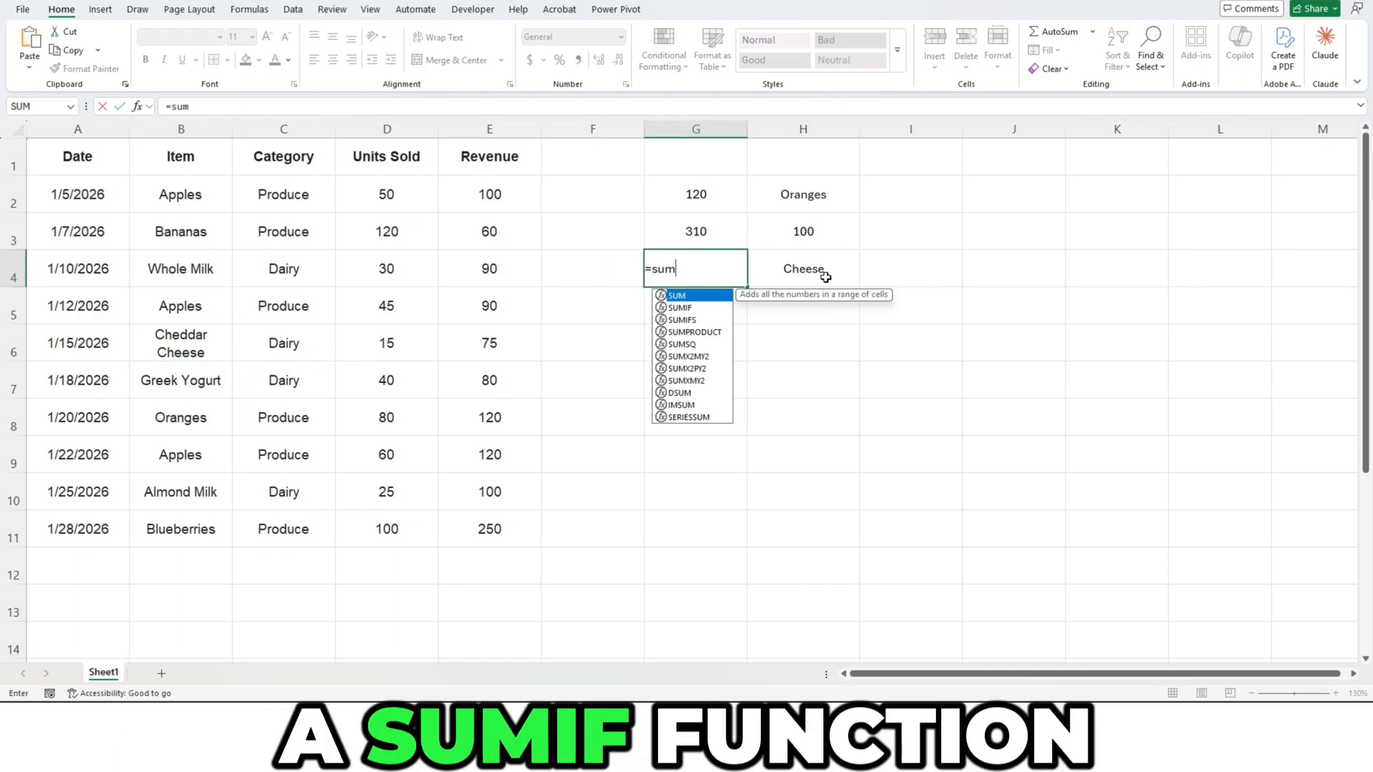
{"action": "key", "text": "Down"}
{"action": "key", "text": "Tab"}
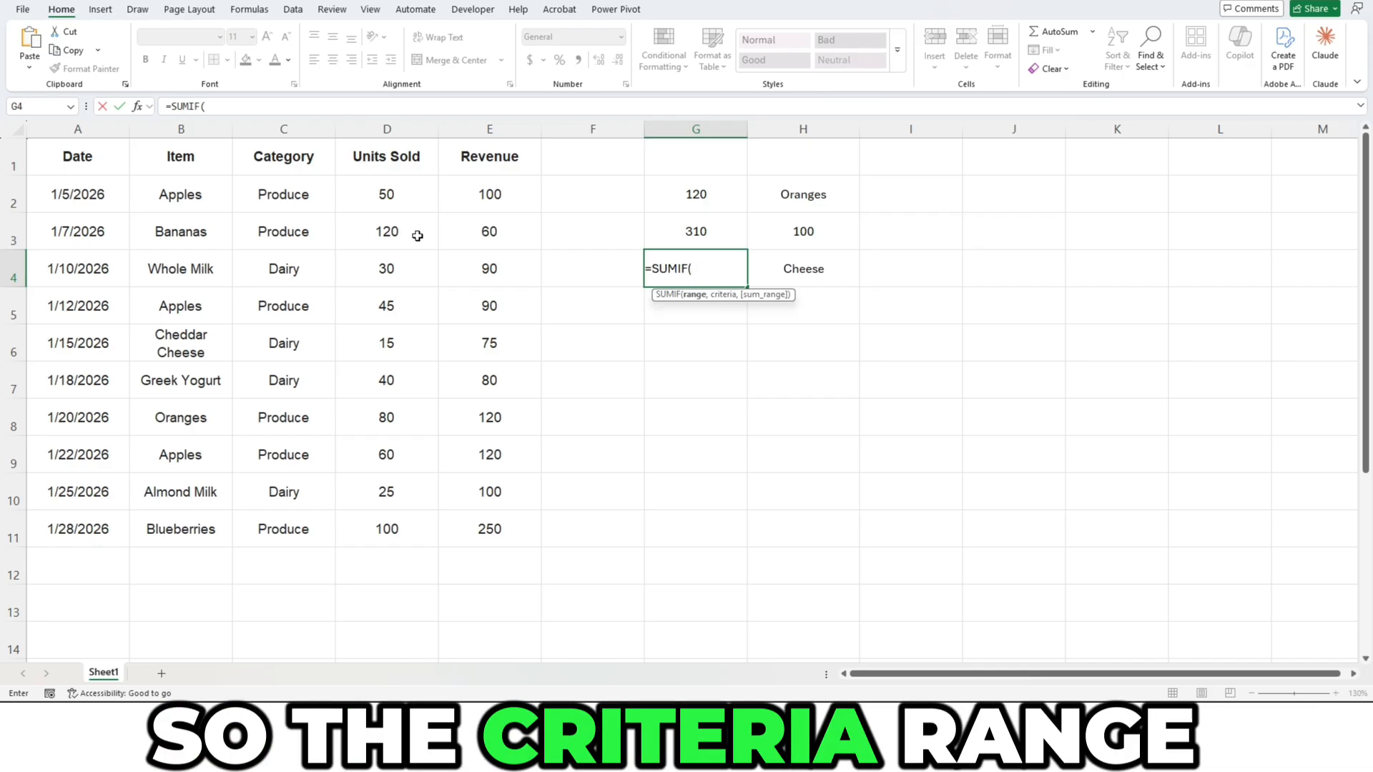
{"action": "left_click_drag", "start_coordinate": [194, 195], "coordinate": [194, 534]}
{"action": "type", "text": ","}
{"action": "left_click", "coordinate": [819, 258]}
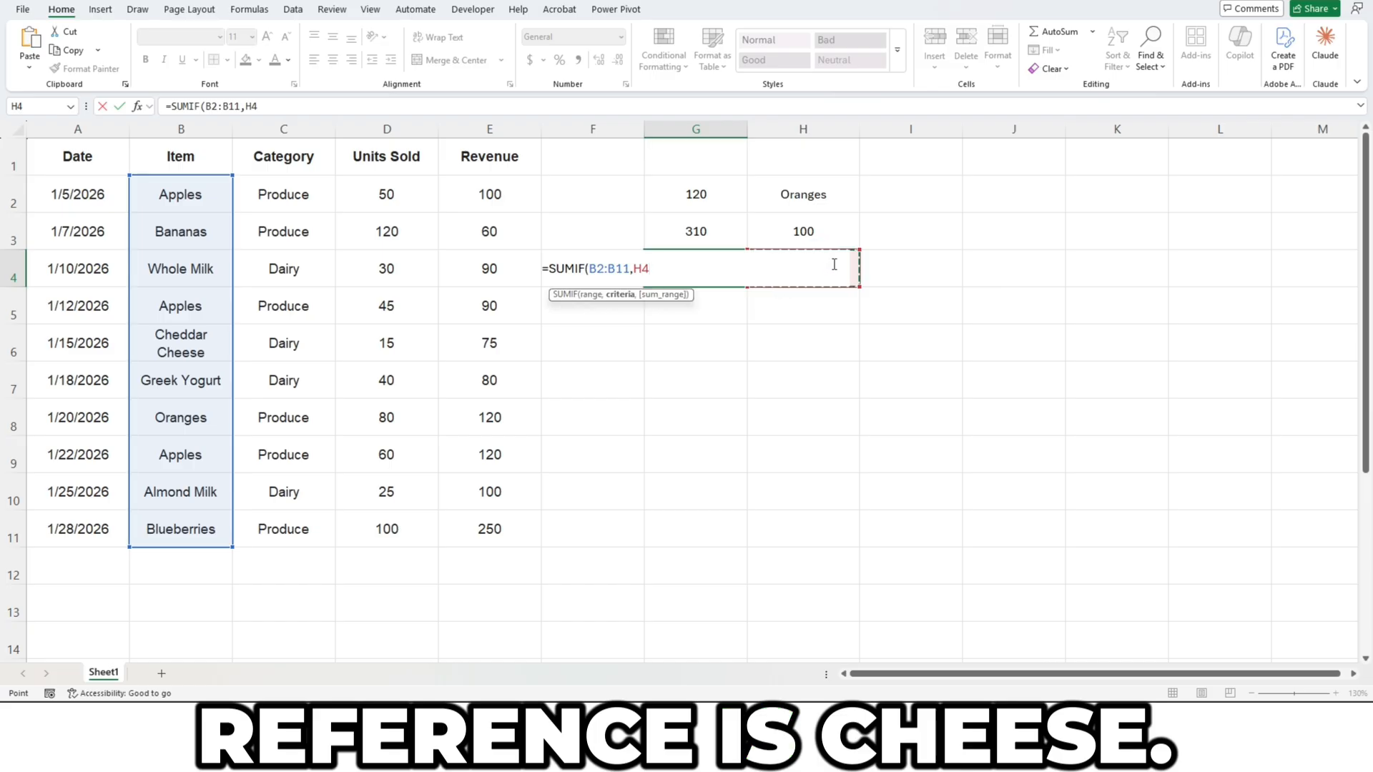
{"action": "type", "text": ","}
{"action": "left_click_drag", "start_coordinate": [477, 186], "coordinate": [454, 527]}
{"action": "key", "text": "Return"}
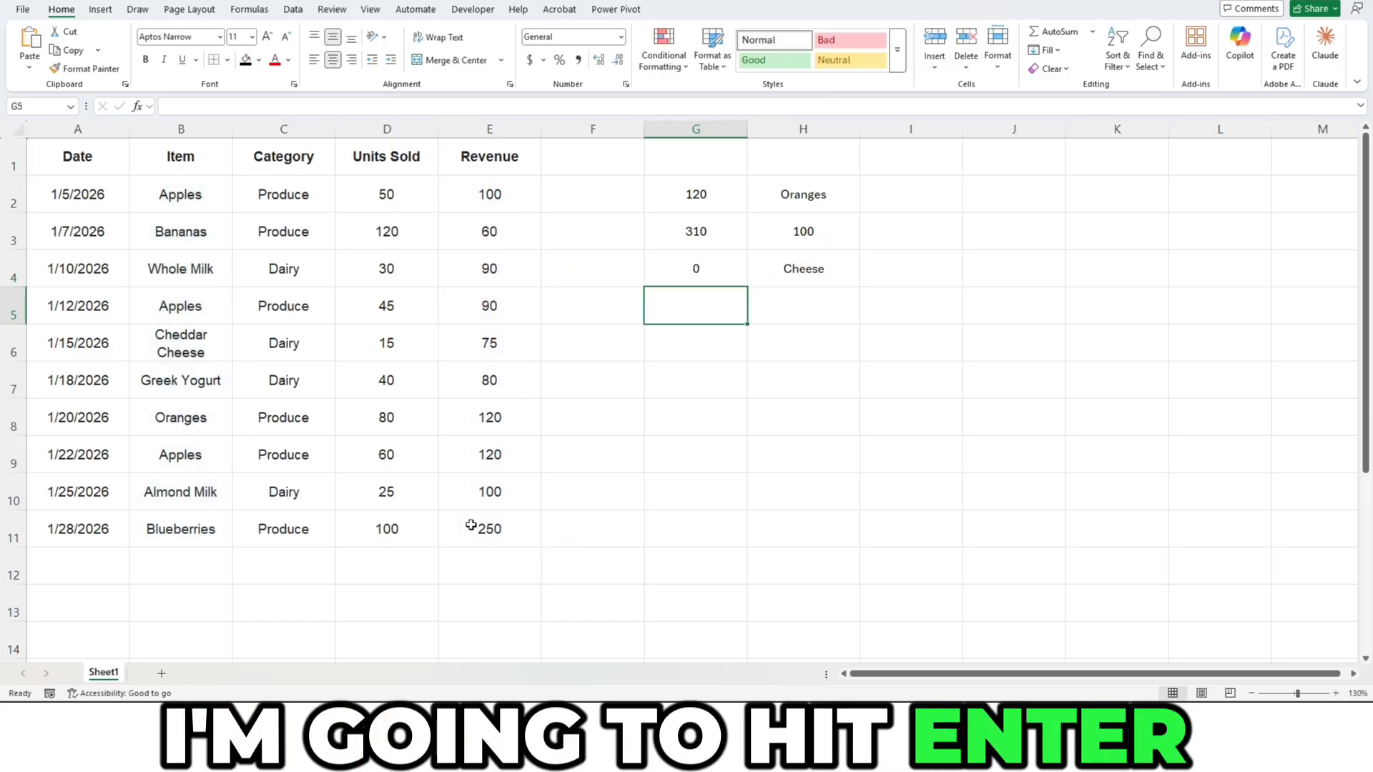
Step: Make both ranges in the G4 SUMIF formula absolute, as $B$2:$B$11 and $E$2:$E$11
{"action": "key", "text": "Up"}
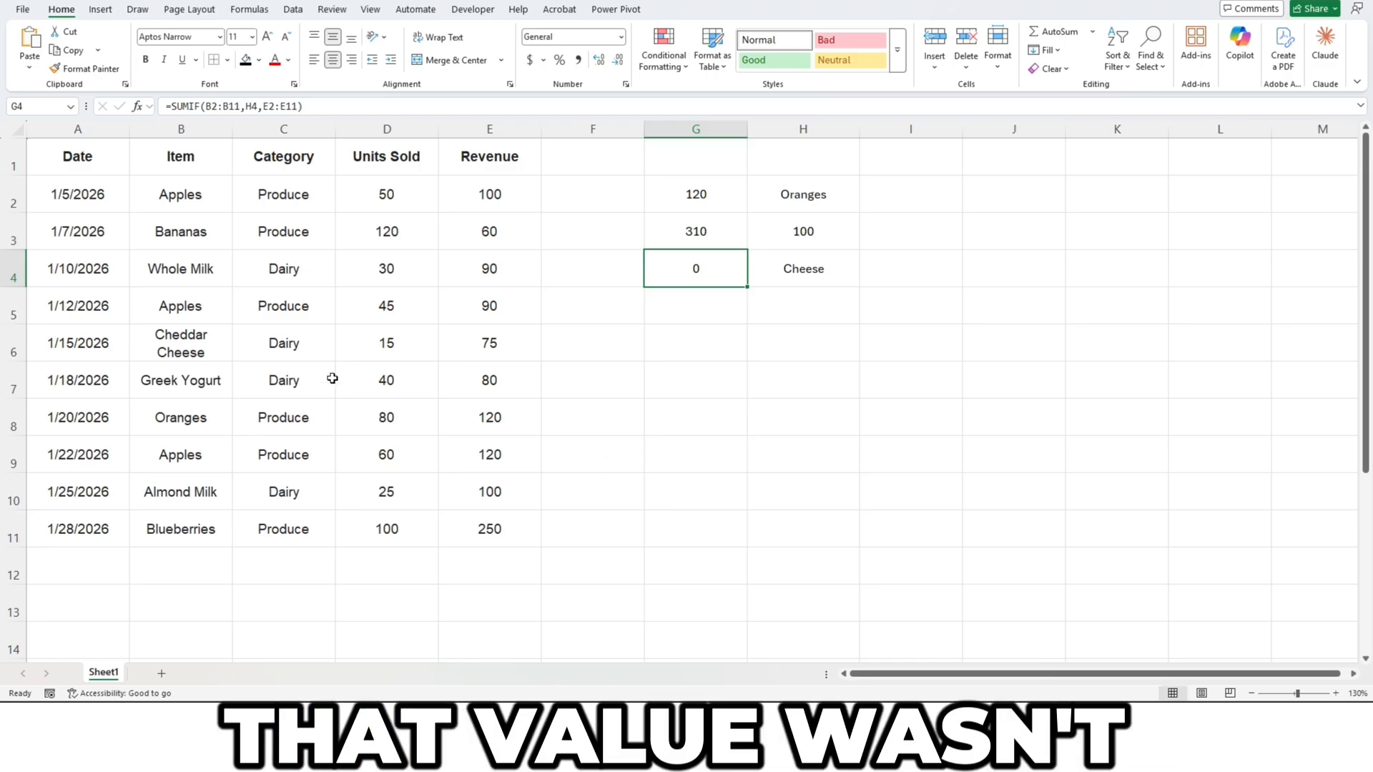
{"action": "left_click", "coordinate": [212, 107]}
{"action": "key", "text": "F4"}
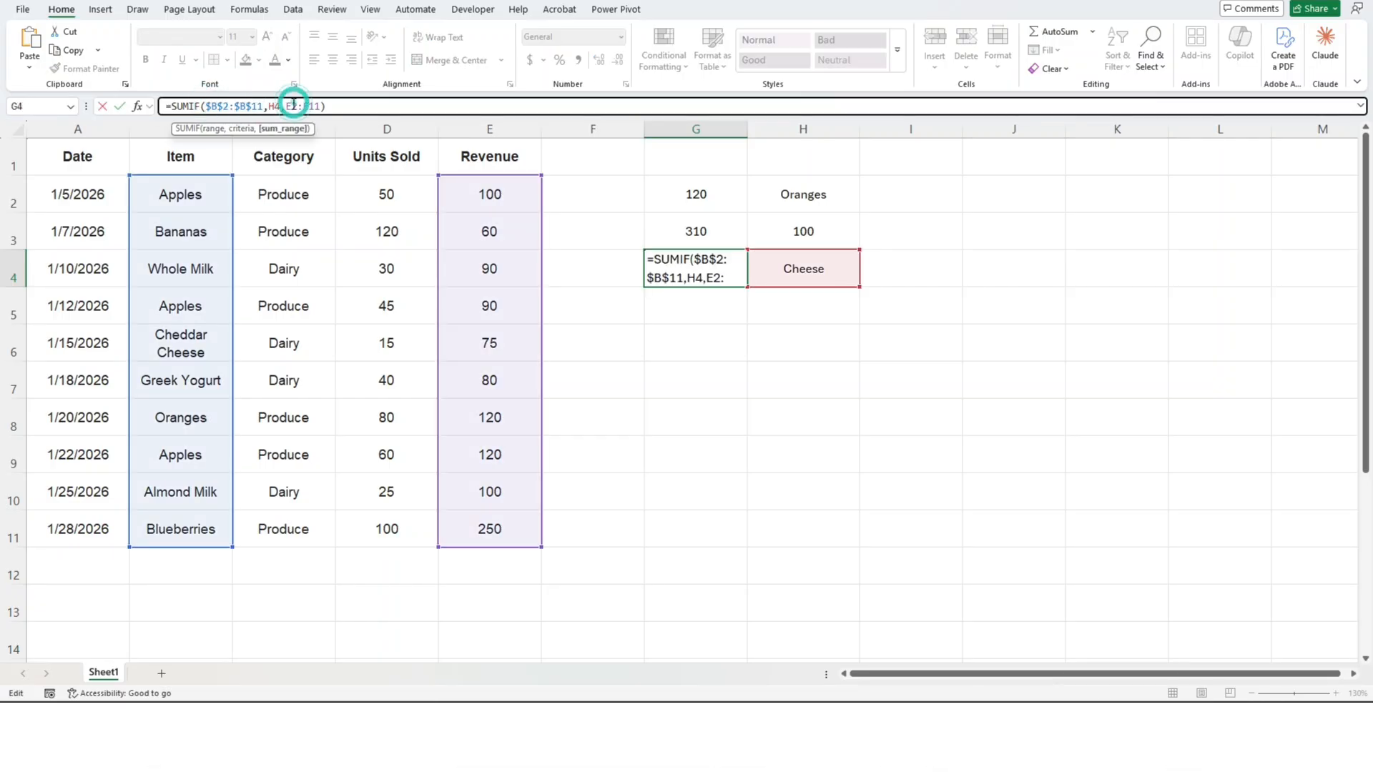
{"action": "key", "text": "F4"}
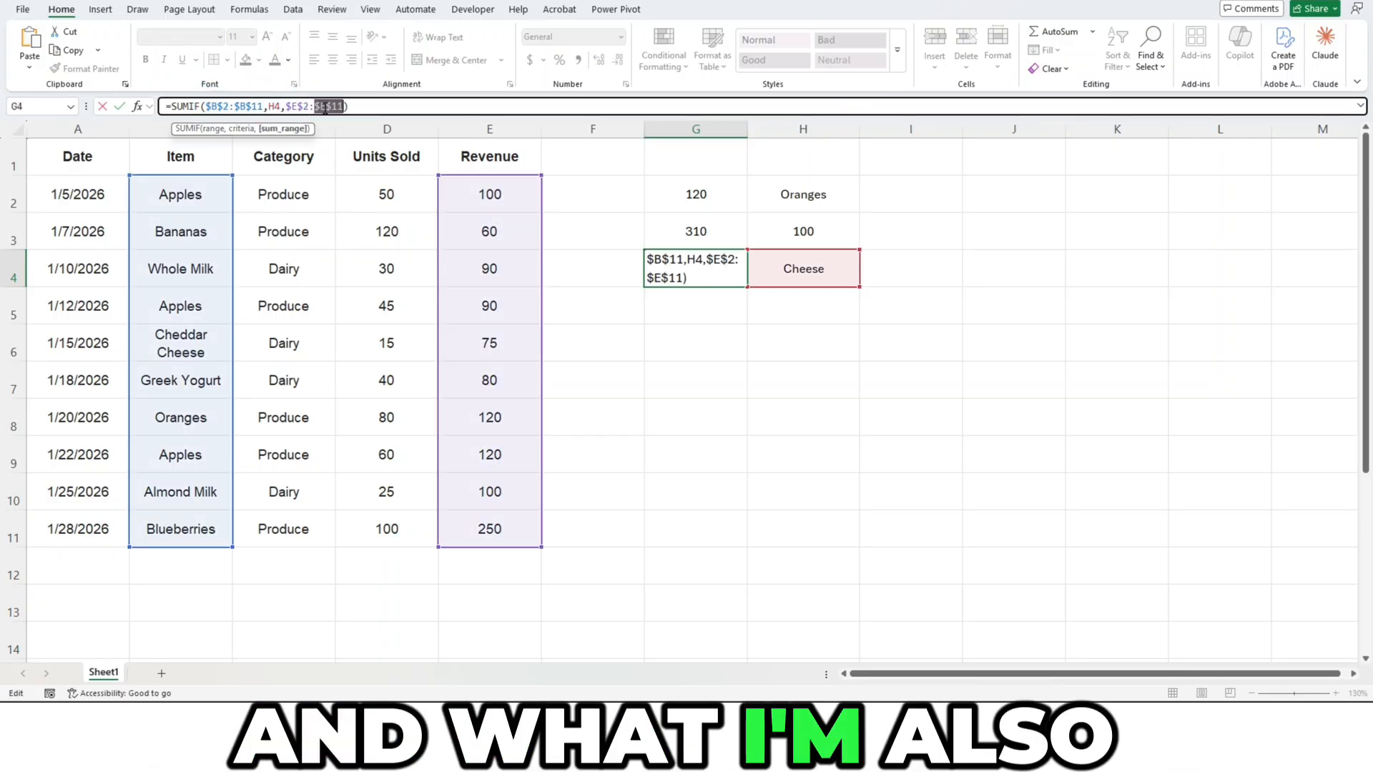
Step: Surround the H4 criterion in the G4 SUMIF formula with asterisk wildcards, as "*"&H4&"*", to match partial item names
{"action": "left_click", "coordinate": [273, 105]}
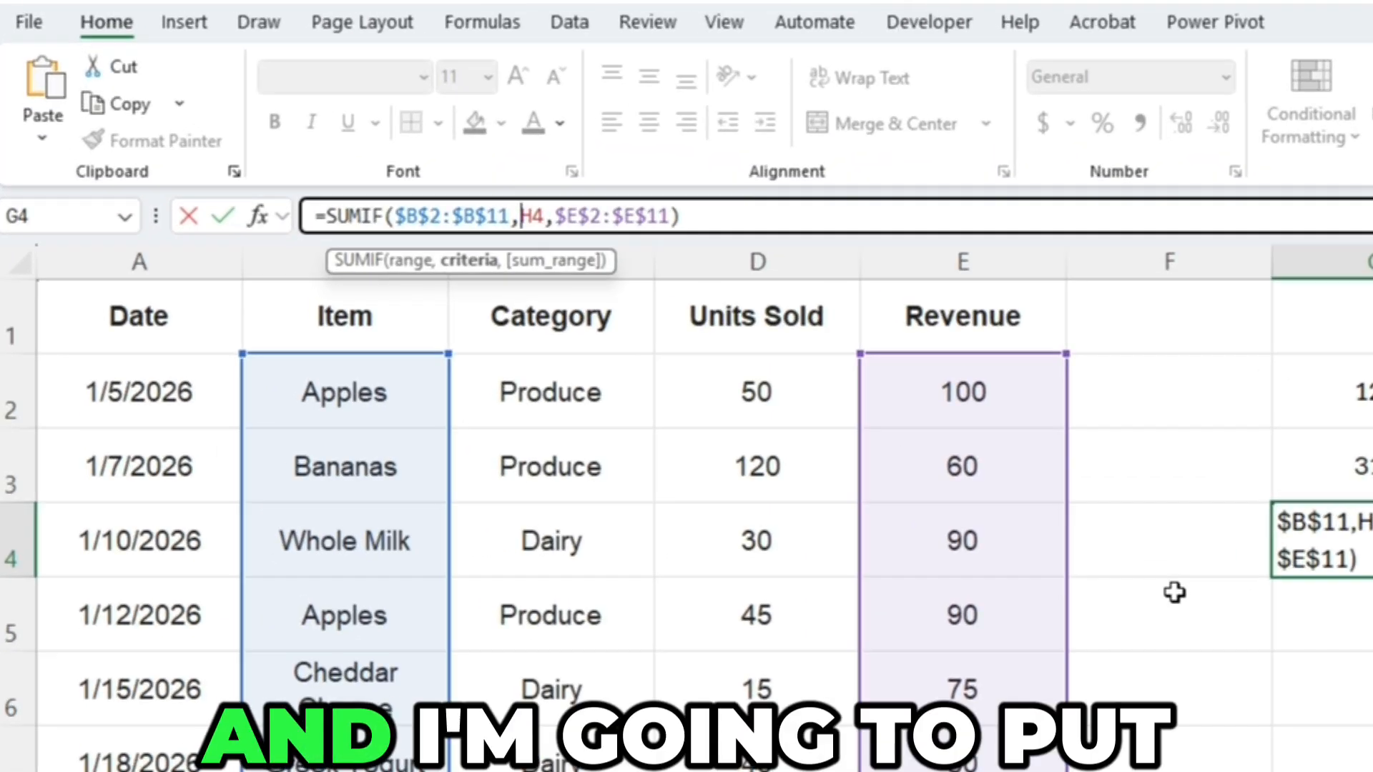
{"action": "type", "text": "\"*\""}
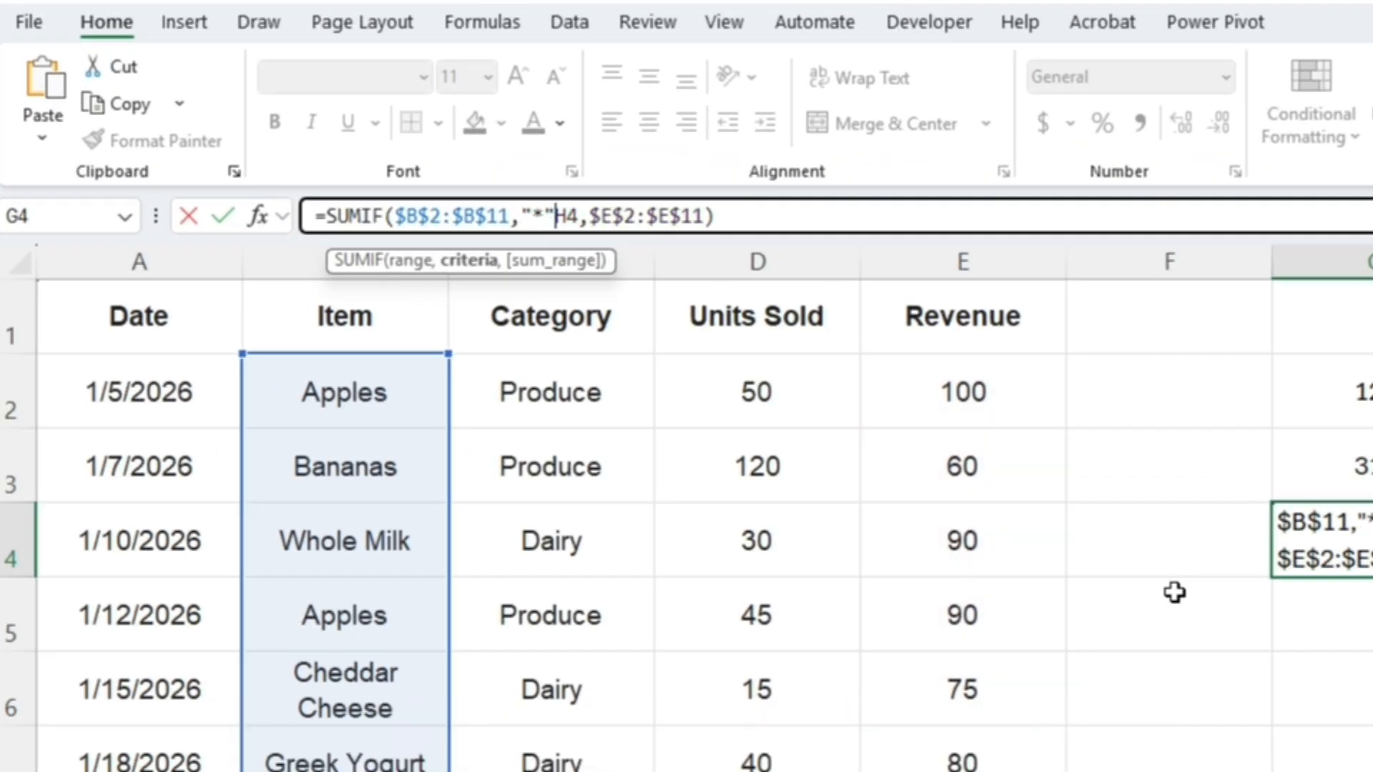
{"action": "type", "text": "&"}
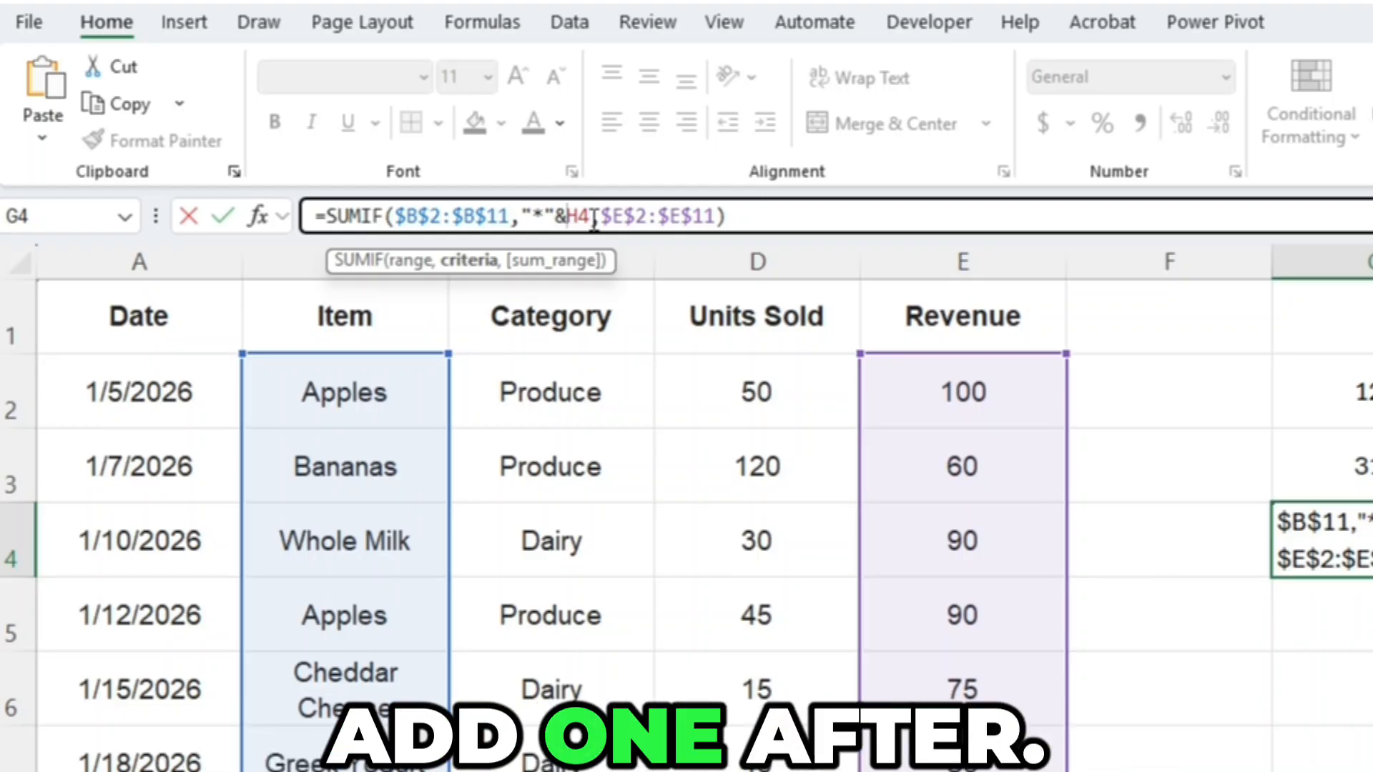
{"action": "key", "text": "Left"}
{"action": "type", "text": "&\"*"}
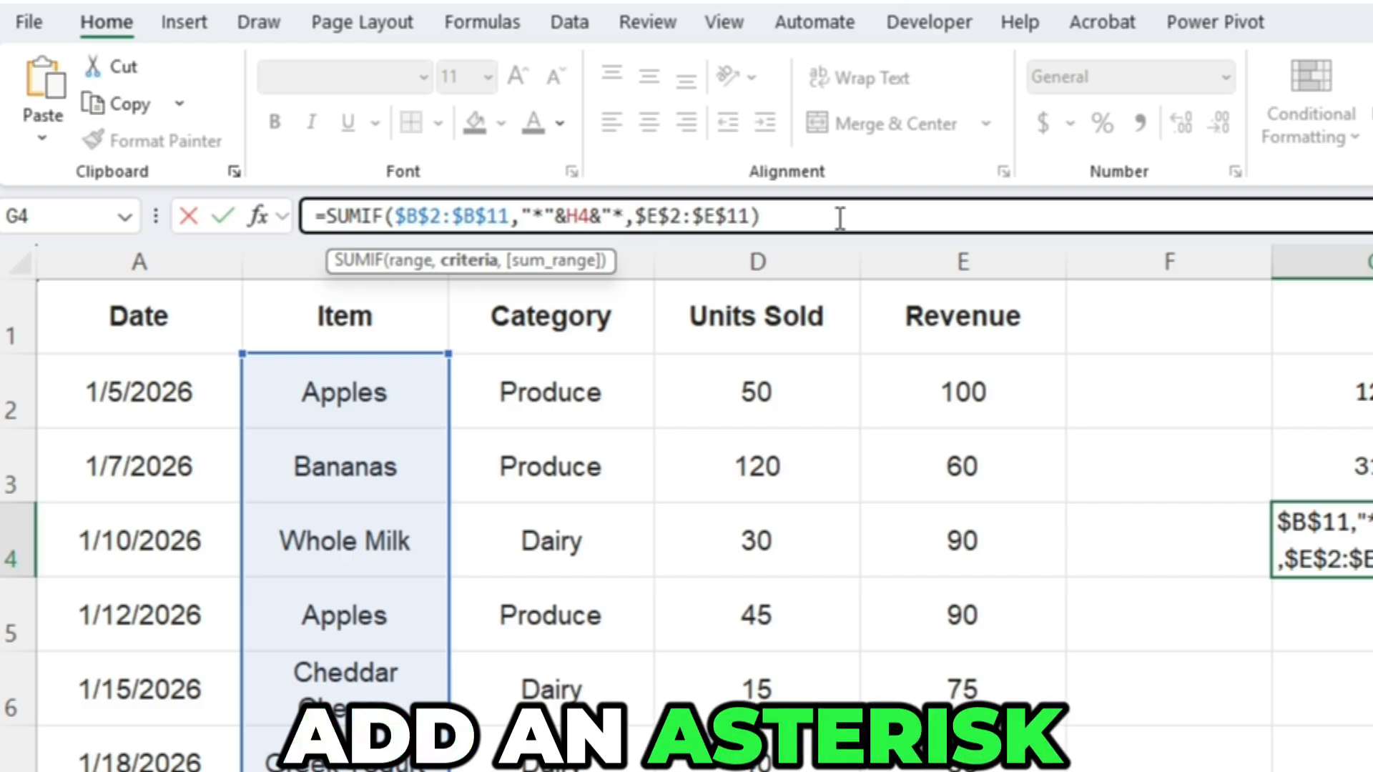
{"action": "type", "text": "\""}
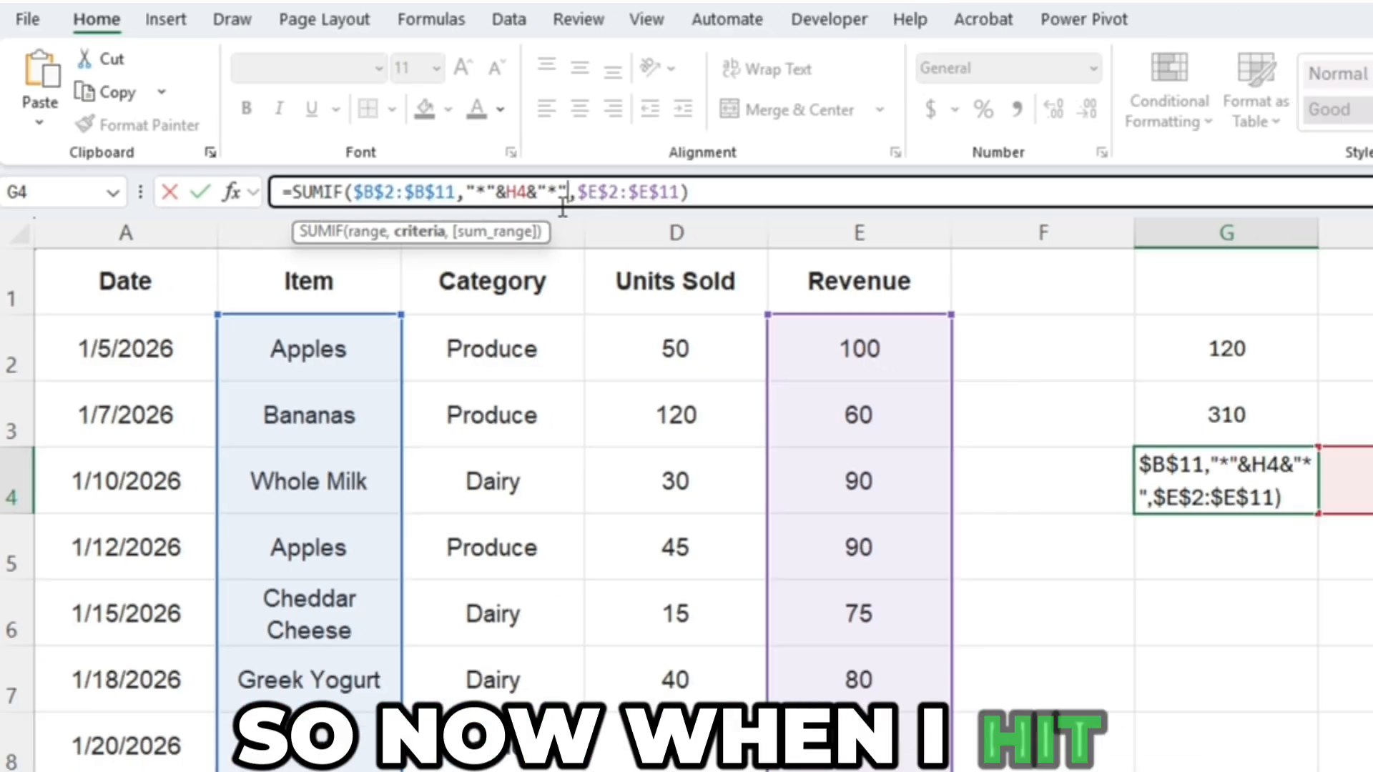
{"action": "key", "text": "Return"}
{"action": "key", "text": "Up"}
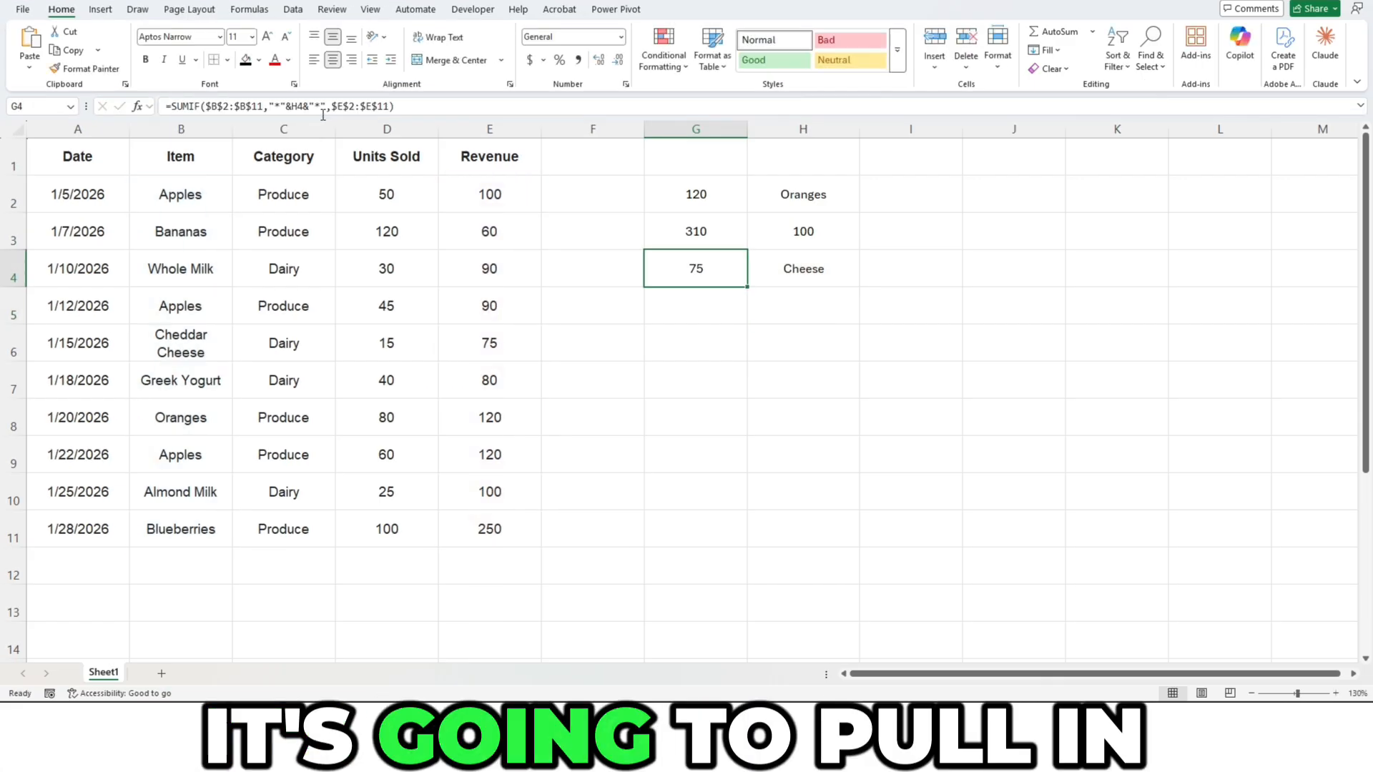
{"action": "left_click", "coordinate": [490, 342]}
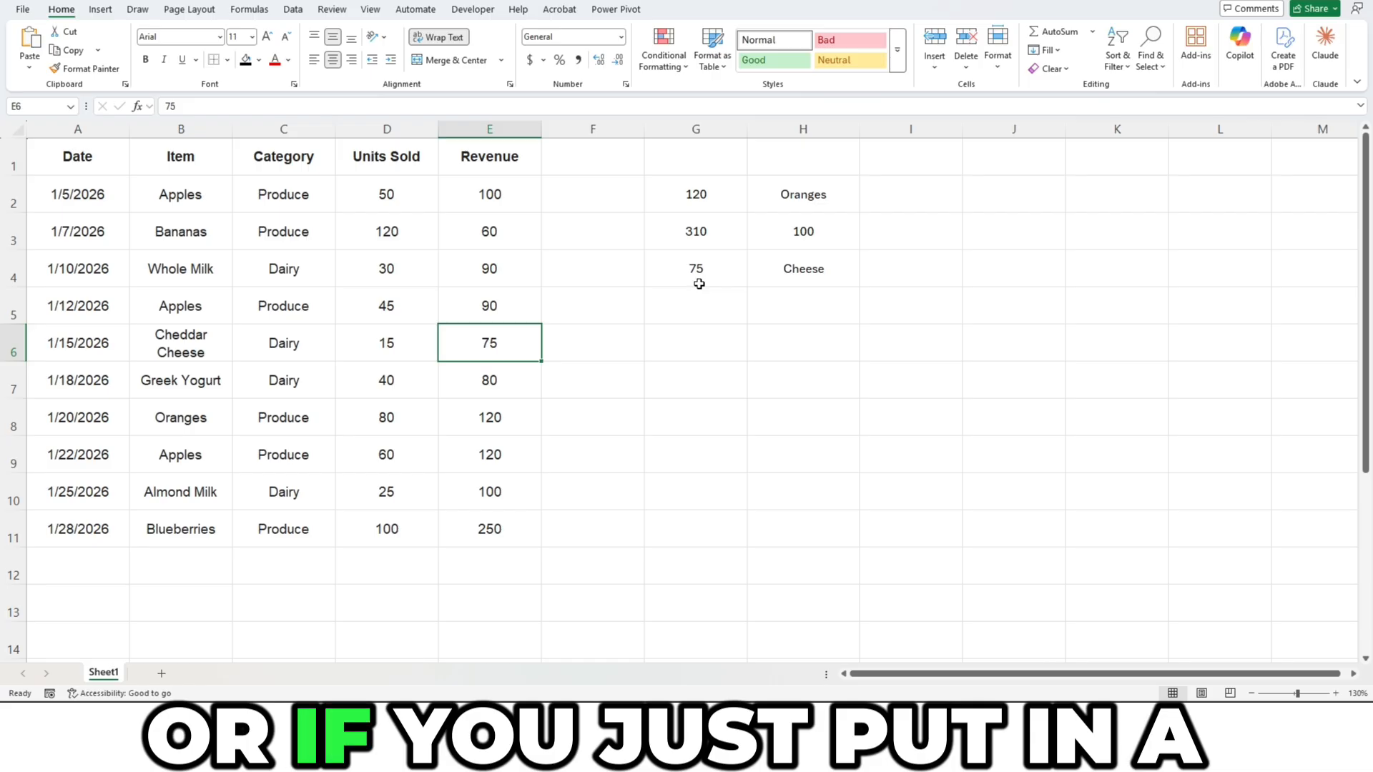
Step: Replace the partial item name in H4 with the single letter a
{"action": "left_click", "coordinate": [808, 272]}
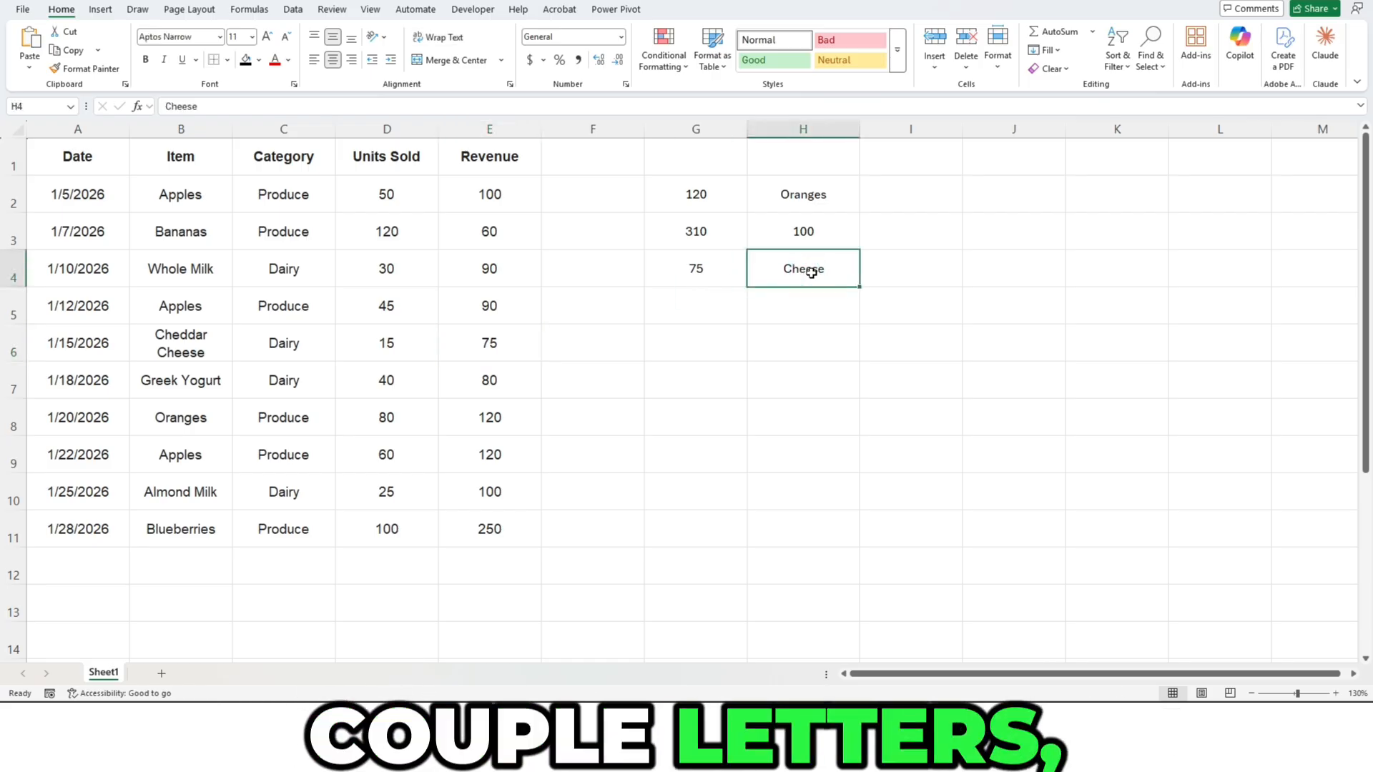
{"action": "type", "text": "a"}
{"action": "key", "text": "Return"}
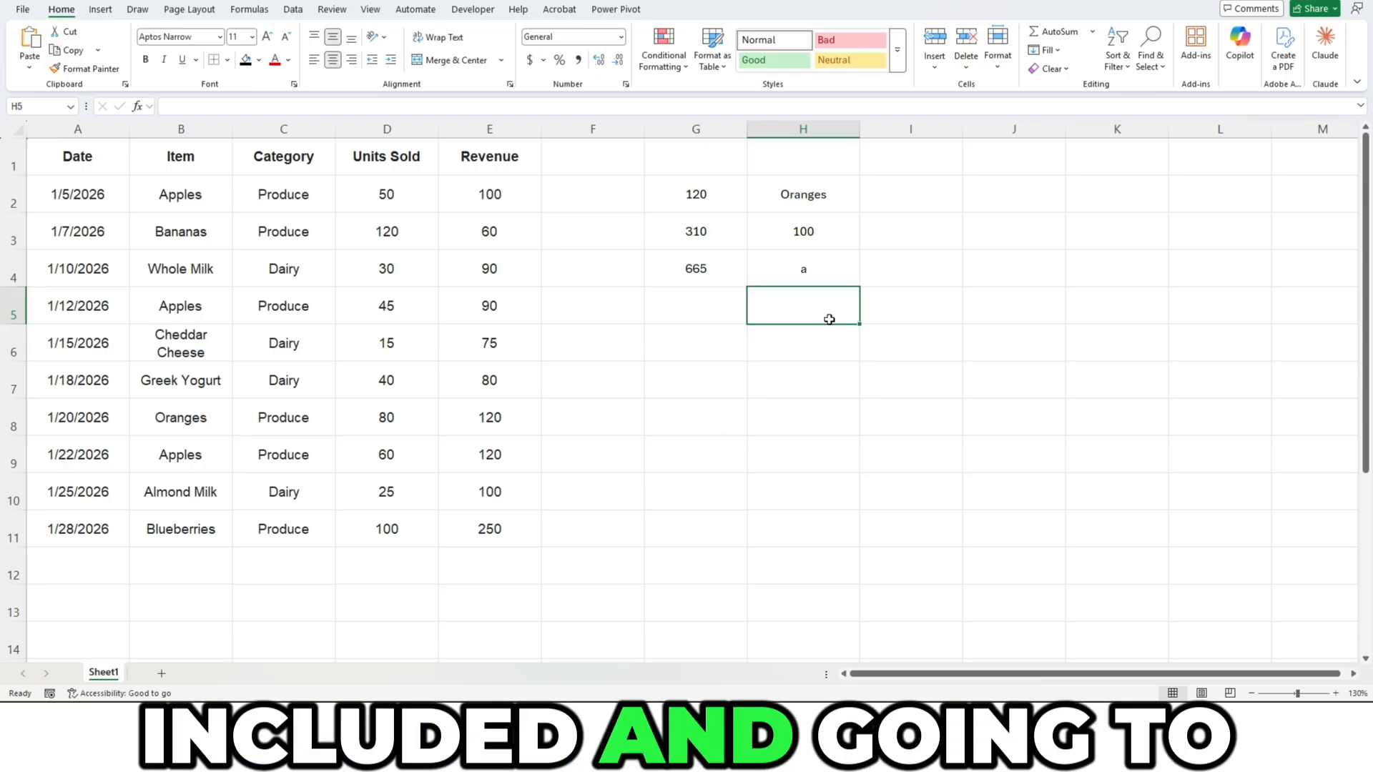
Step: Set the partial item name in H4 back to Cheese
{"action": "left_click", "coordinate": [837, 277]}
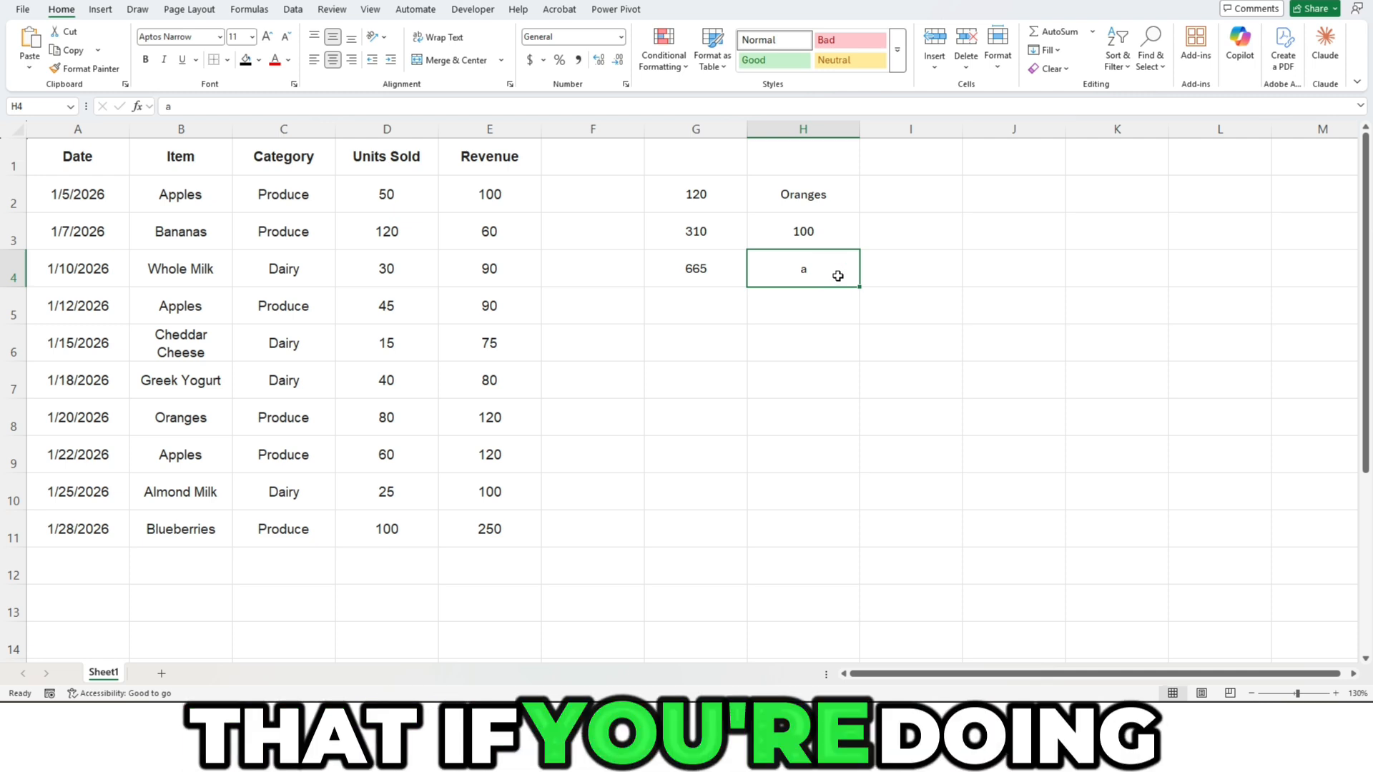
{"action": "type", "text": "Che"}
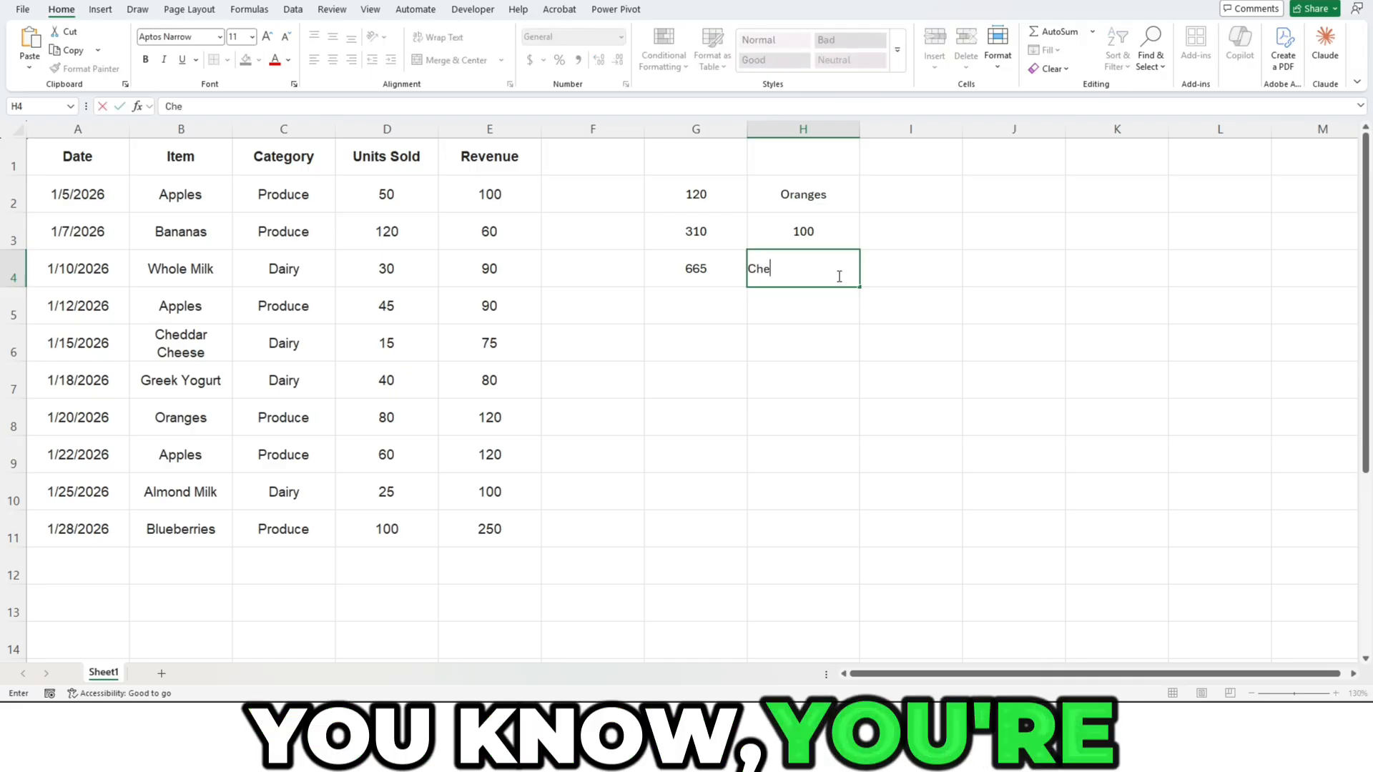
{"action": "type", "text": "ese"}
{"action": "key", "text": "Return"}
{"action": "left_click", "coordinate": [838, 276]}
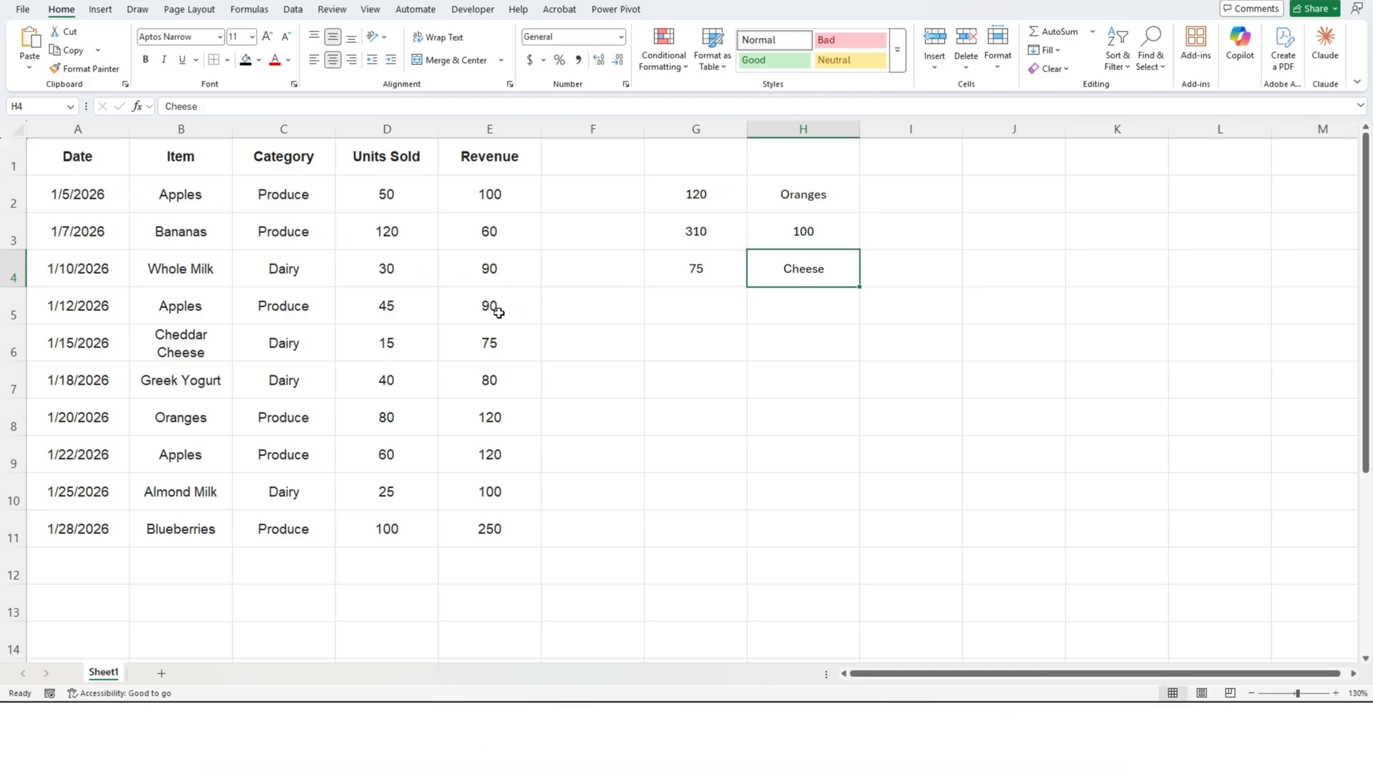
Step: Start a SUMIF formula in G5 with the dates in A2:A11 as the criteria range
{"action": "left_click", "coordinate": [816, 315]}
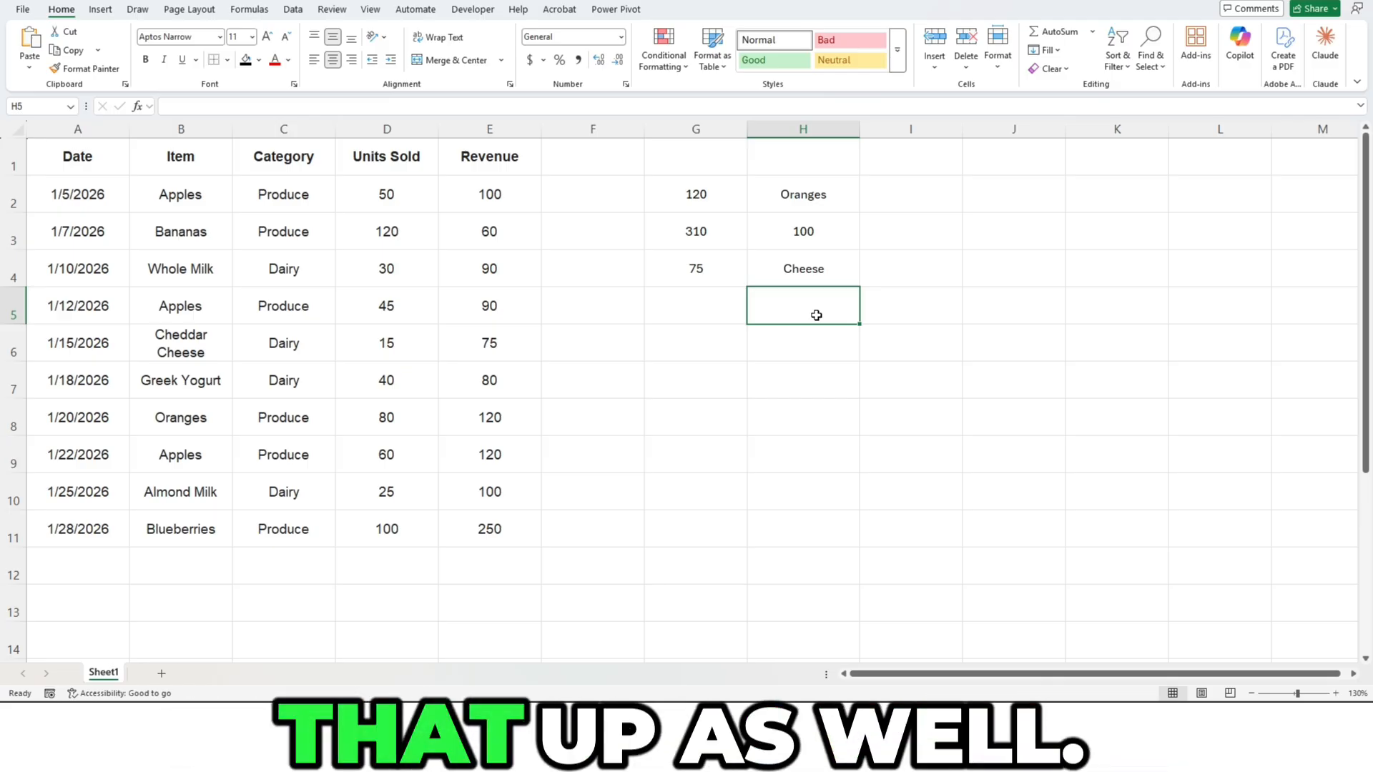
{"action": "key", "text": "Left"}
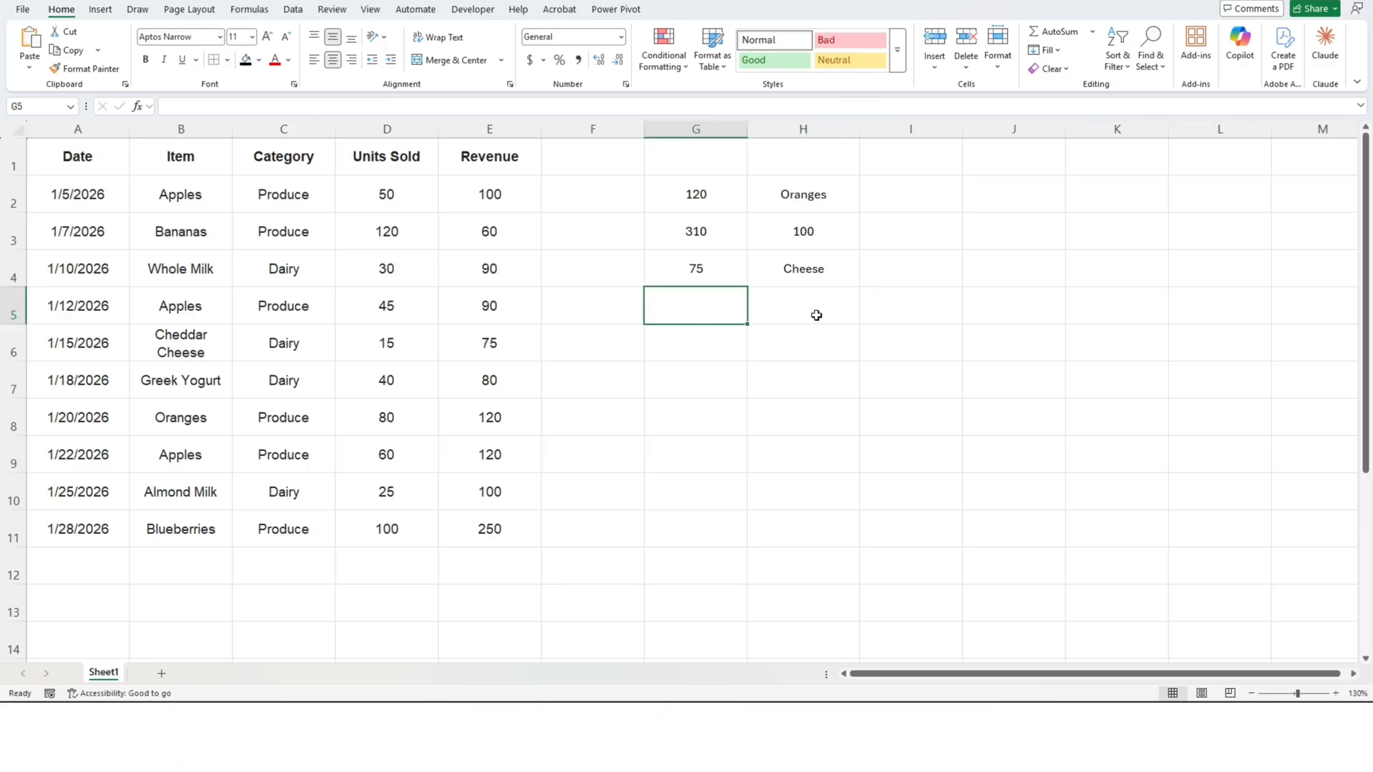
{"action": "type", "text": "=sumif"}
{"action": "key", "text": "Tab"}
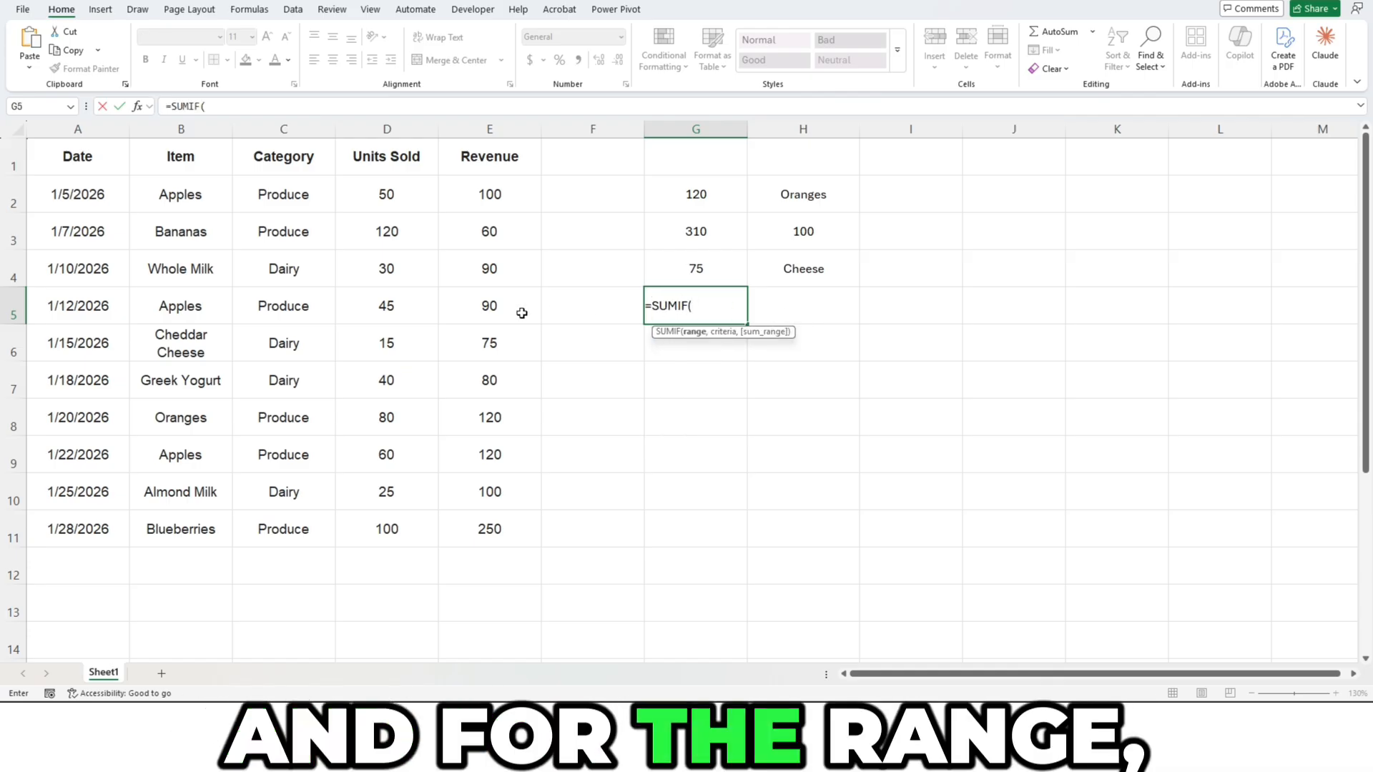
{"action": "left_click_drag", "start_coordinate": [88, 189], "coordinate": [74, 513]}
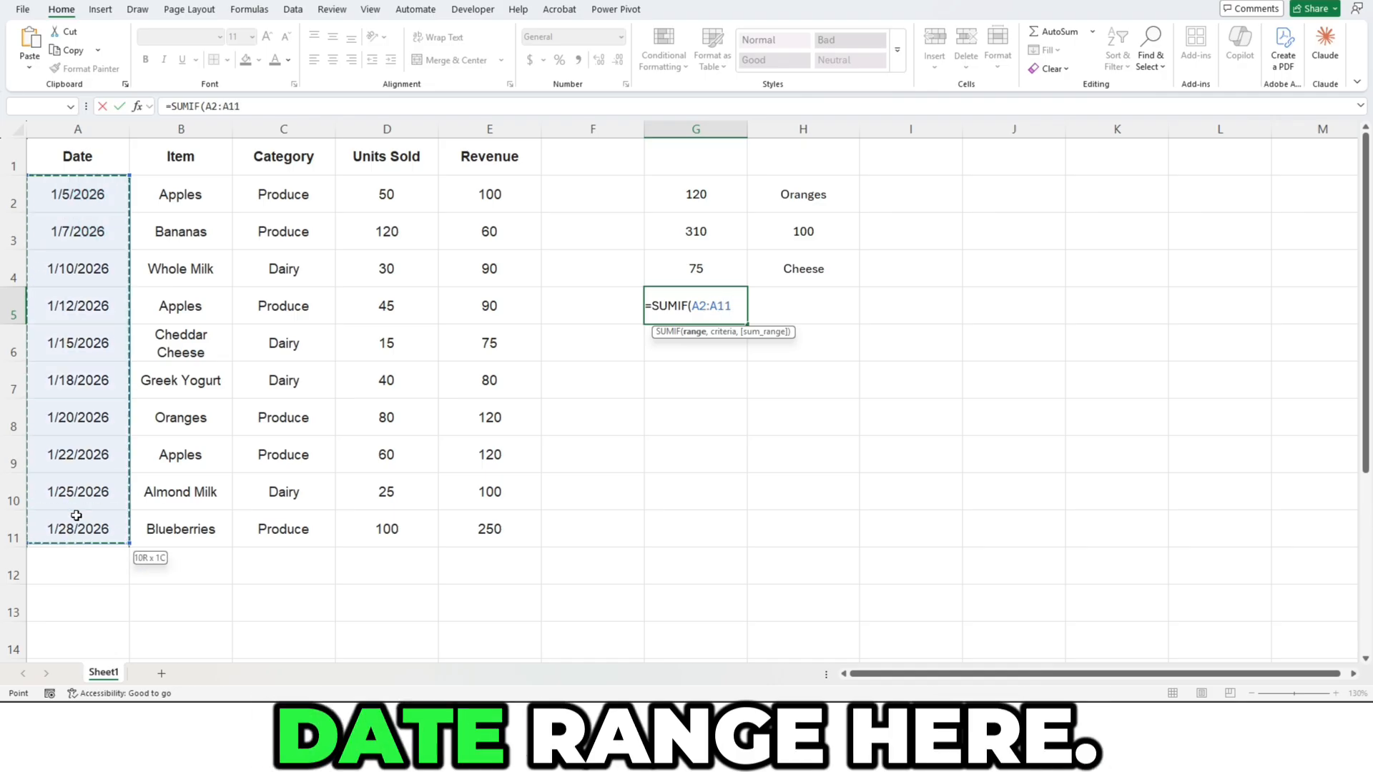
{"action": "type", "text": ","}
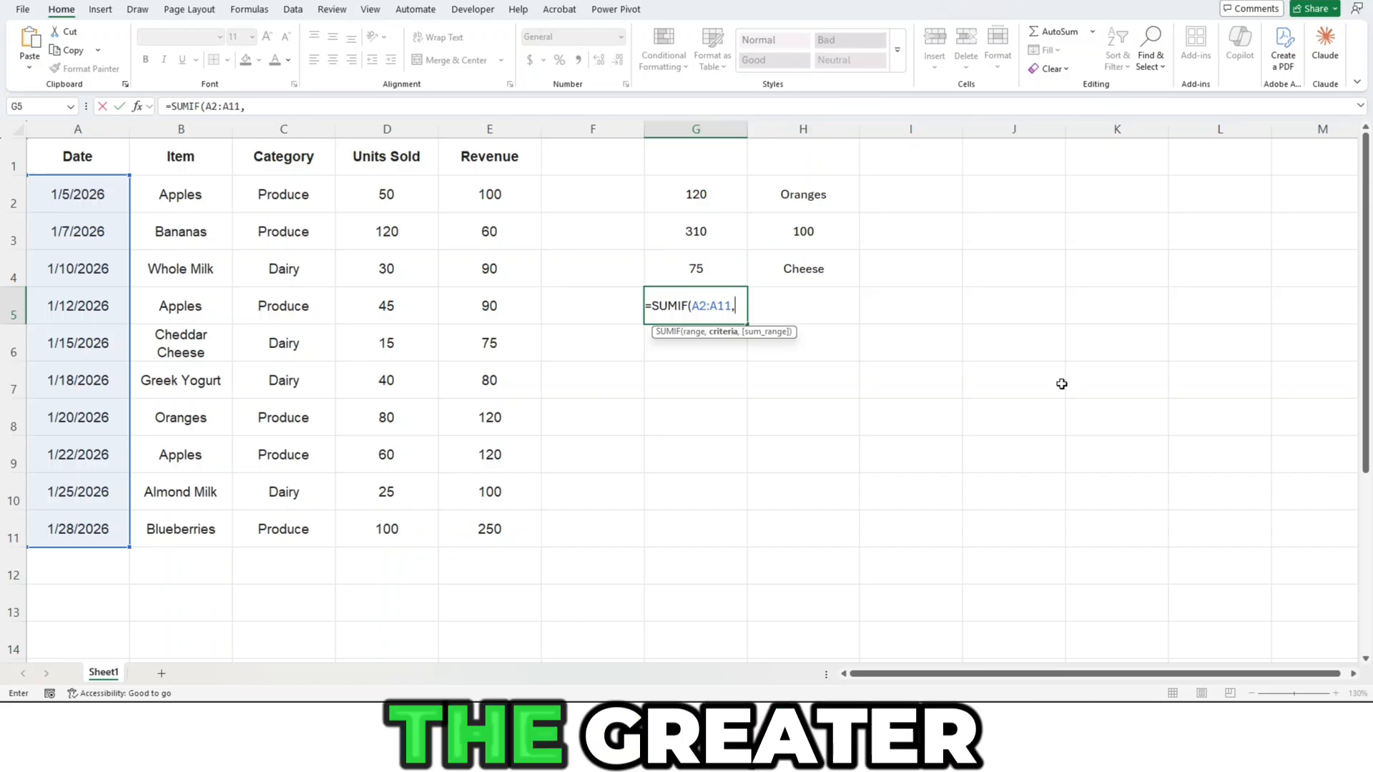
Step: Add the criterion ">="&DATE(2026,1,15) to the G5 formula to match dates on or after January 15, 2026
{"action": "type", "text": "\""}
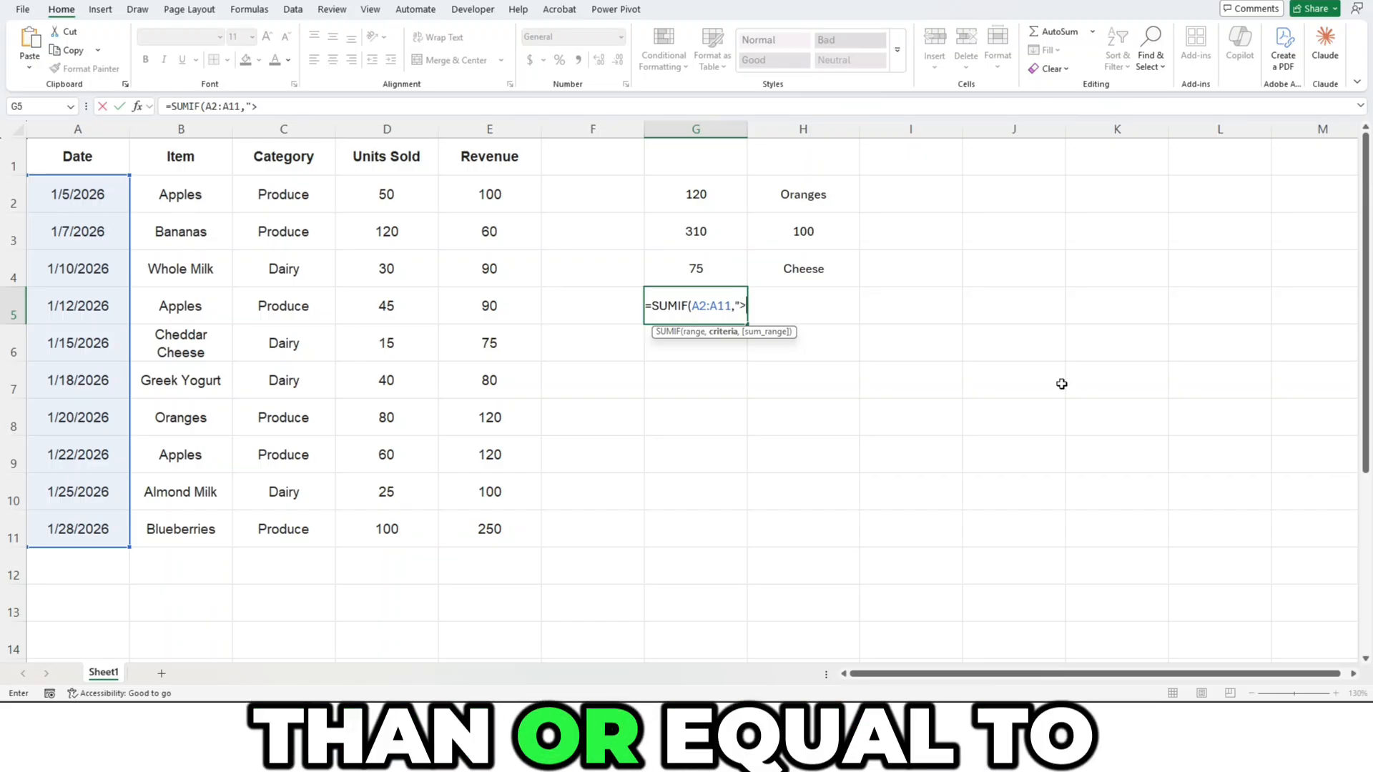
{"action": "type", "text": ">=\""}
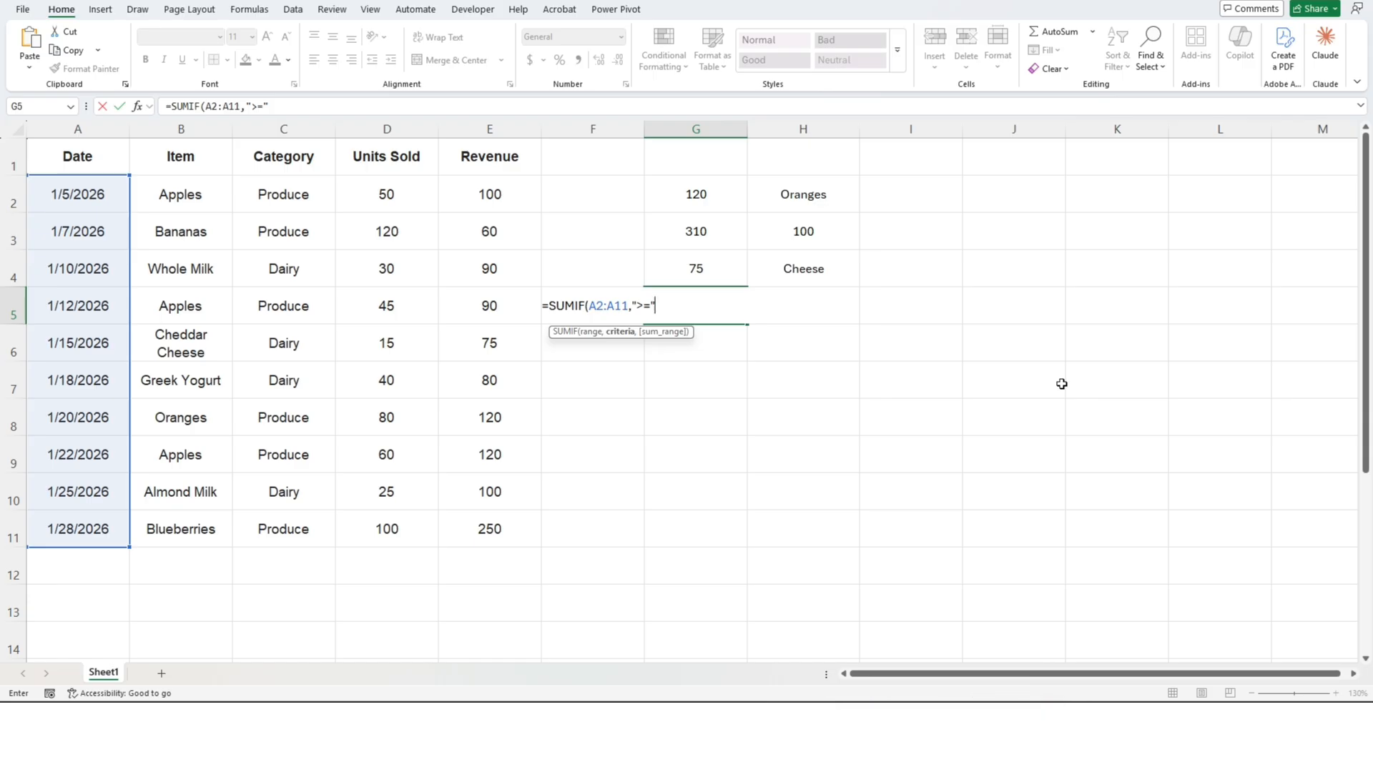
{"action": "type", "text": "&"}
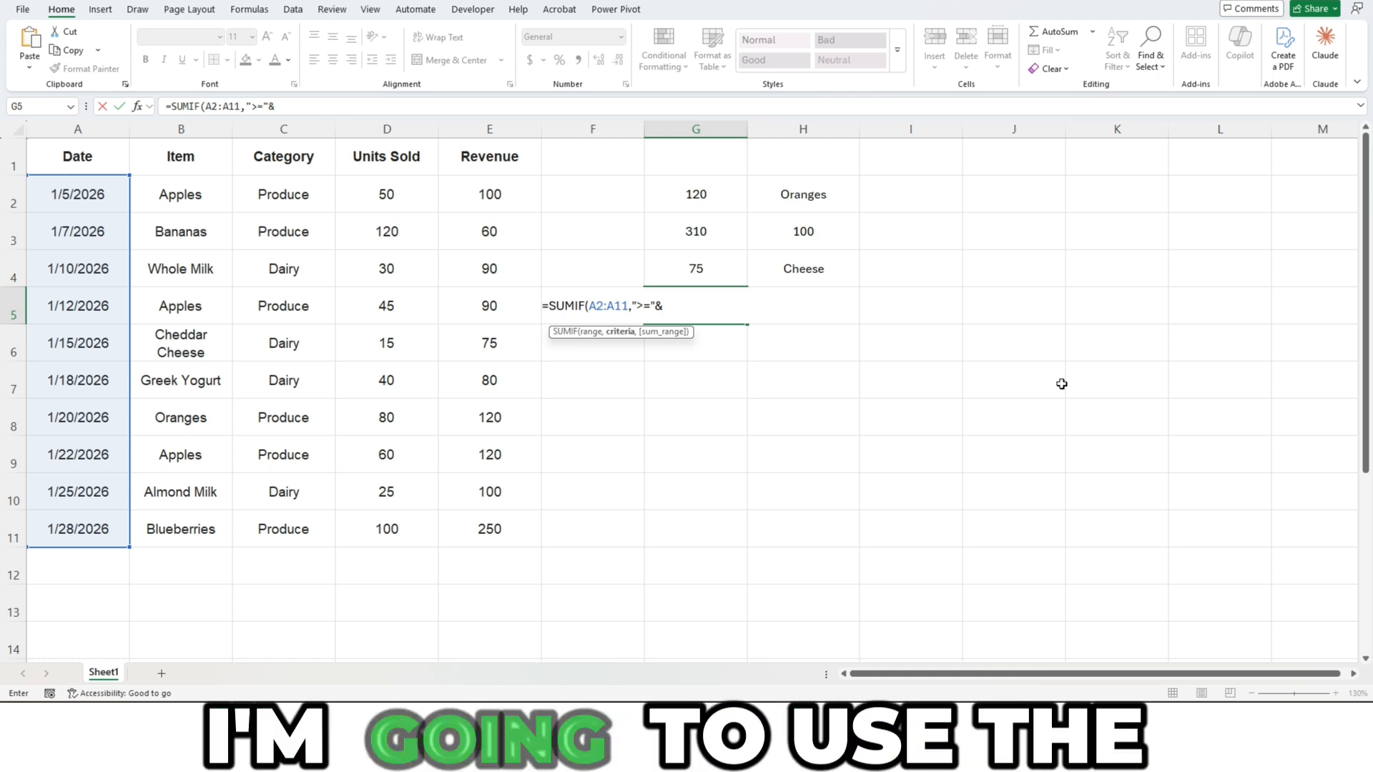
{"action": "type", "text": "DATE "}
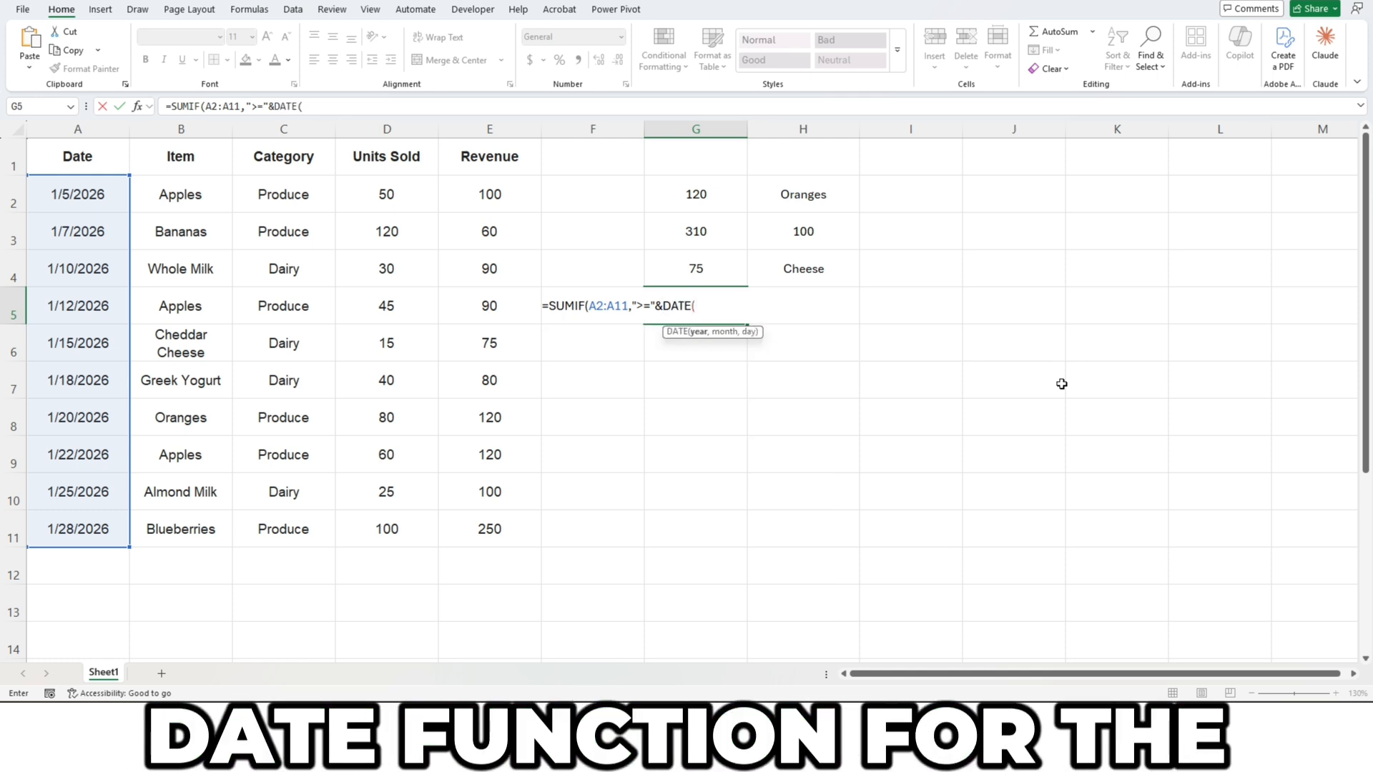
{"action": "type", "text": "2026,1,15"}
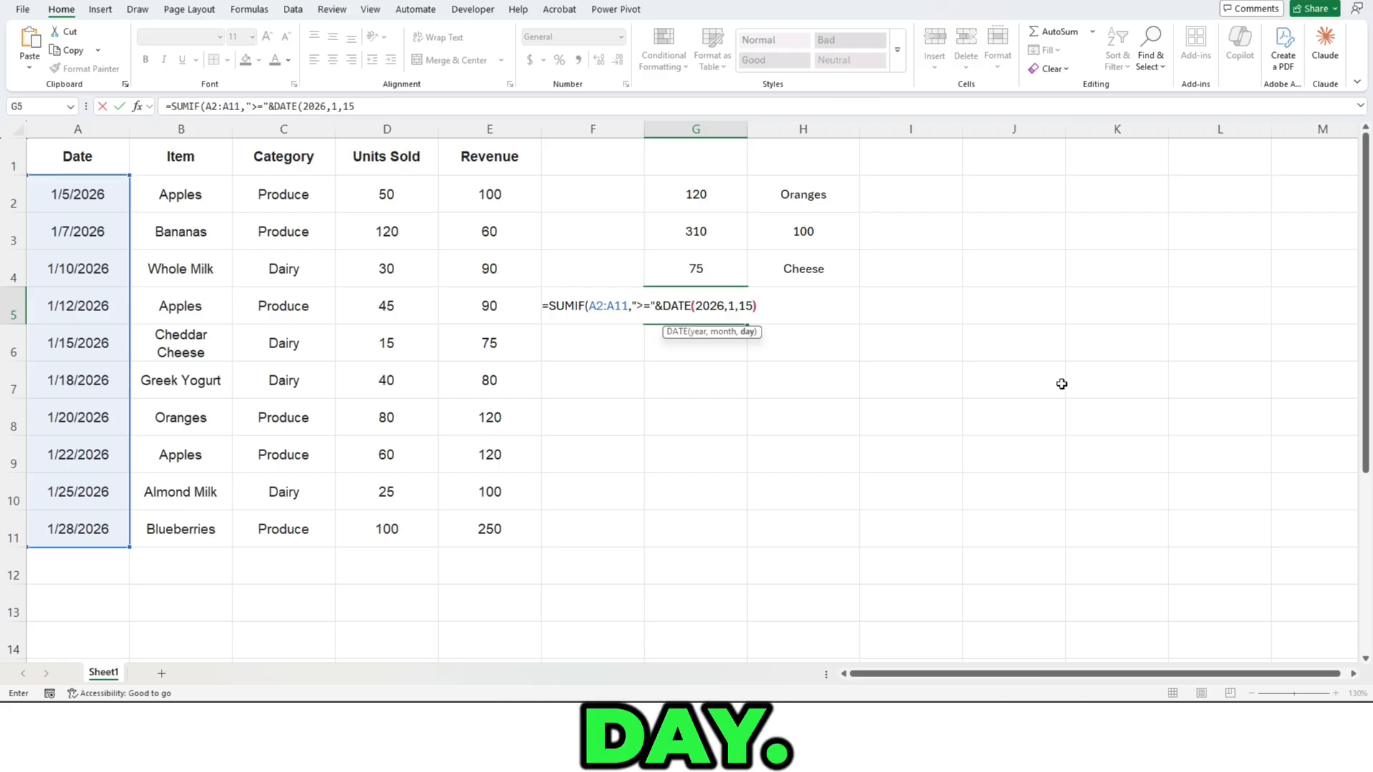
{"action": "type", "text": ")"}
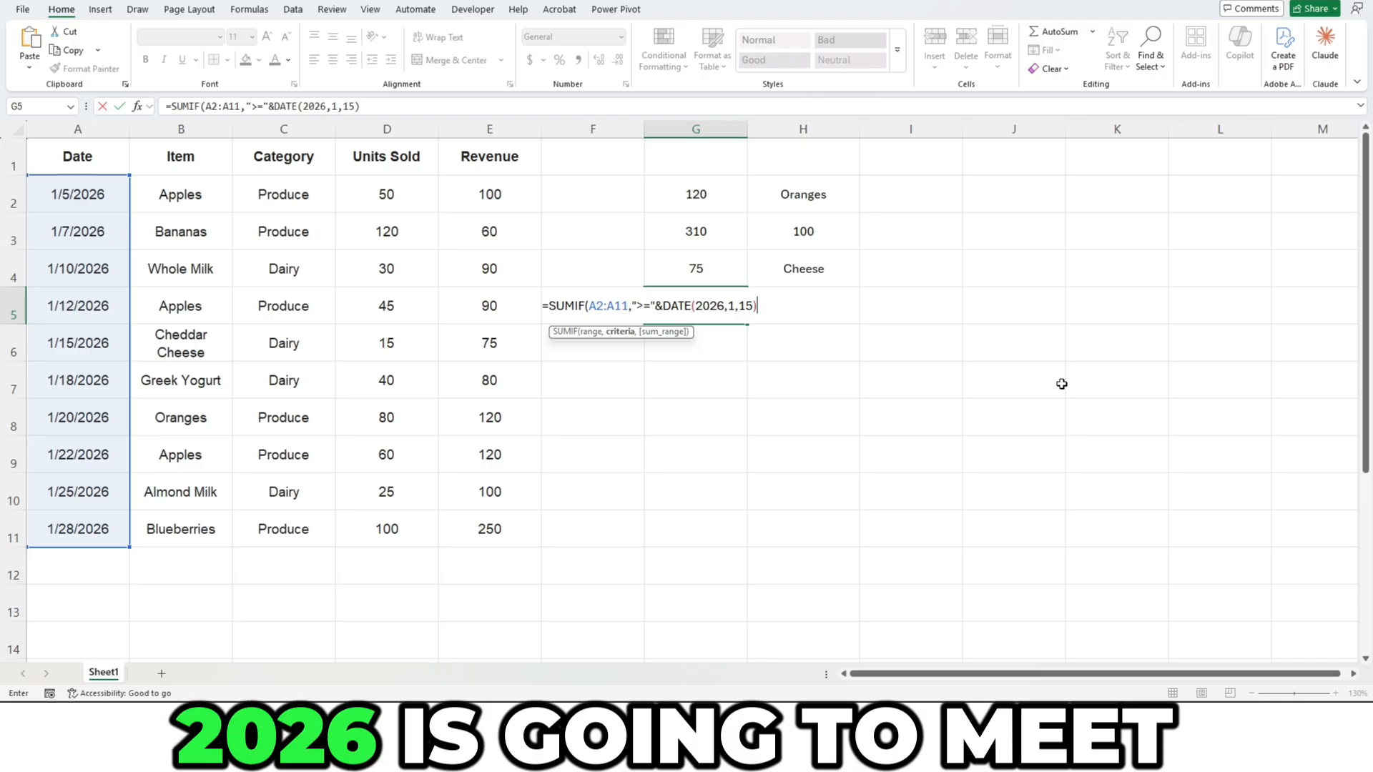
Step: Complete the G5 formula with E2:E11 as the sum range and check its result against the revenue in E6:E11
{"action": "type", "text": ","}
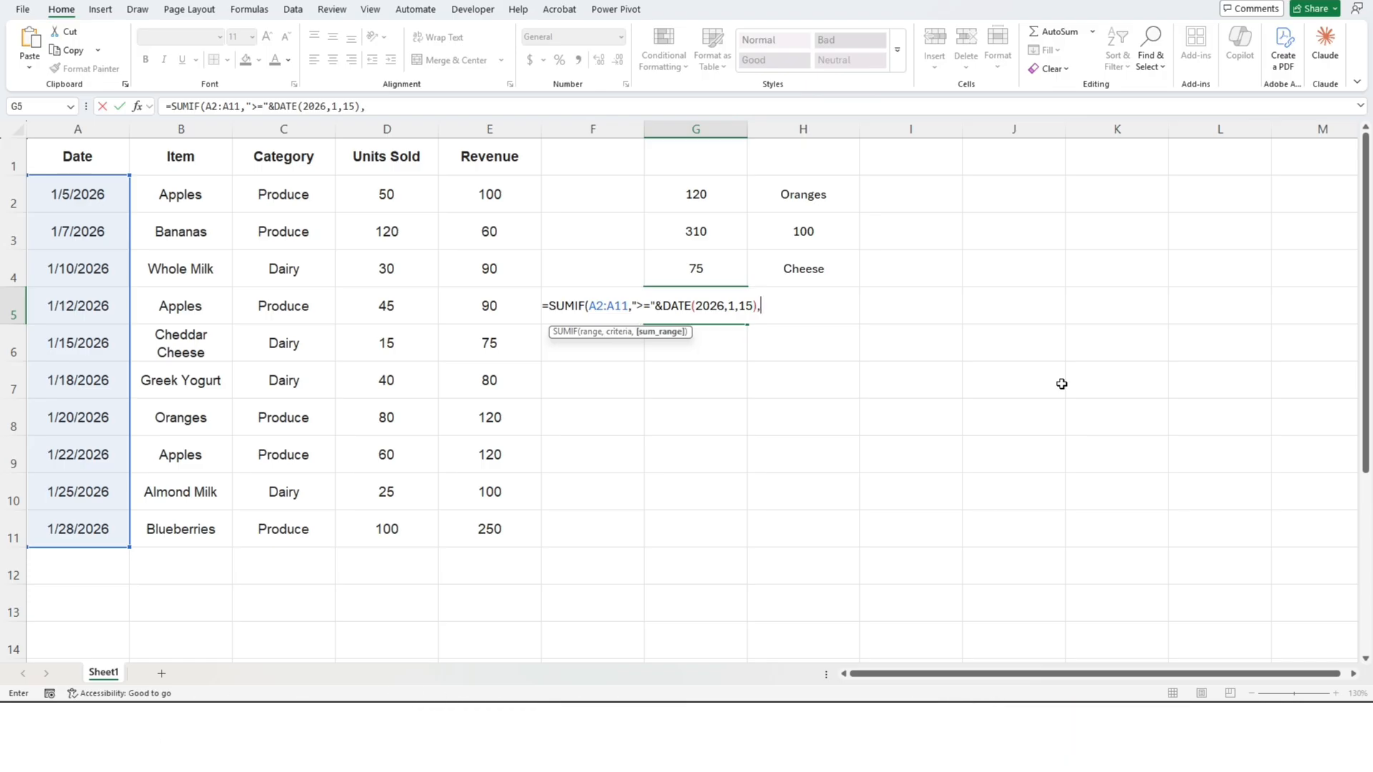
{"action": "left_click_drag", "start_coordinate": [469, 203], "coordinate": [481, 527]}
{"action": "key", "text": "Return"}
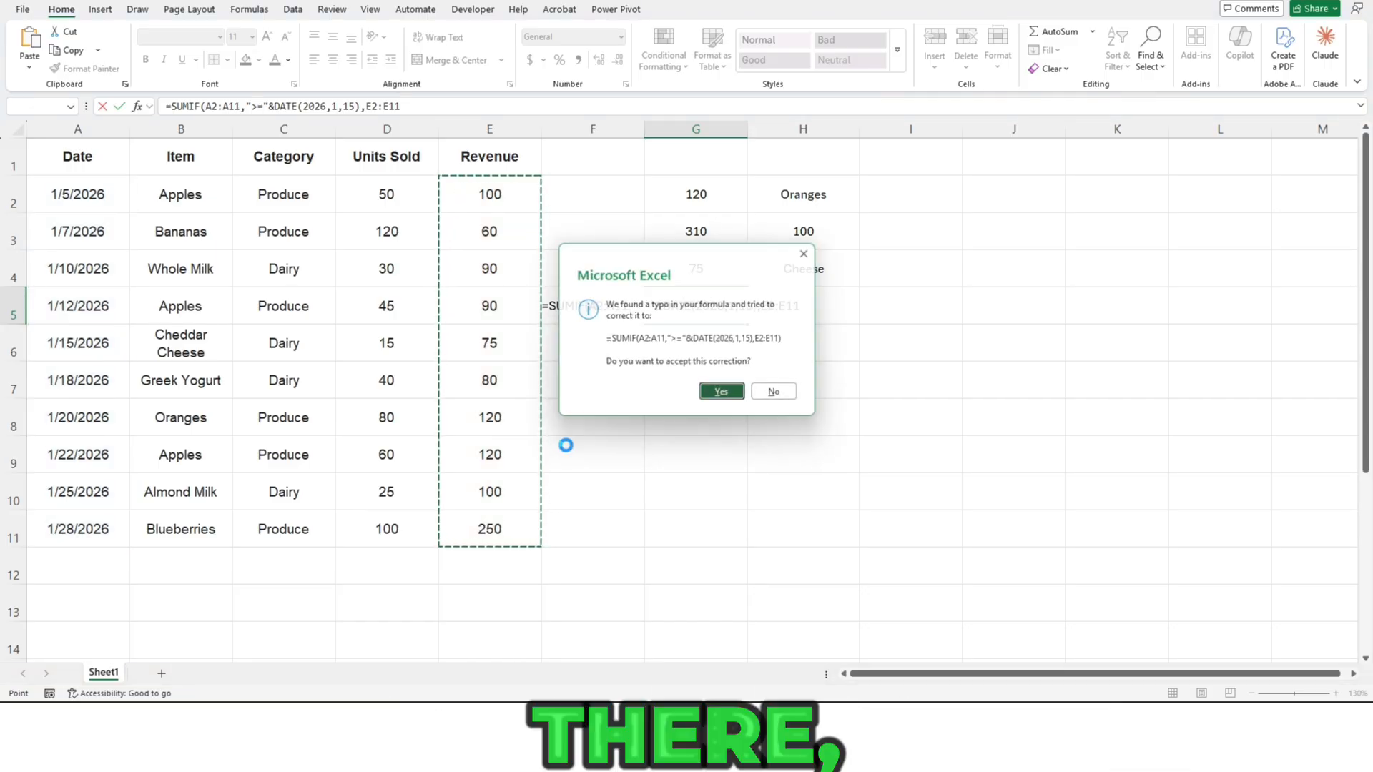
{"action": "key", "text": "Return"}
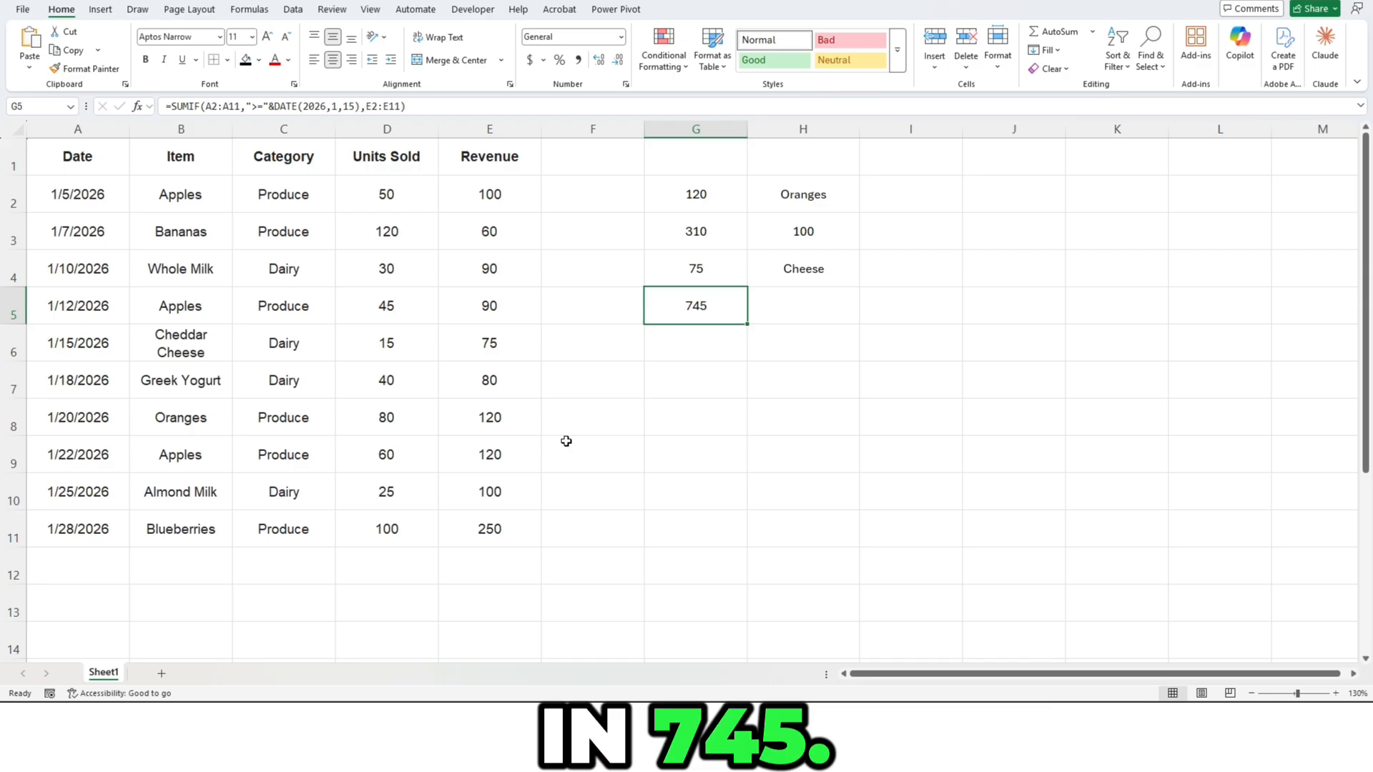
{"action": "mouse_move", "coordinate": [494, 346]}
{"action": "left_mouse_down"}
{"action": "mouse_move", "coordinate": [472, 490]}
{"action": "mouse_move", "coordinate": [491, 527]}
{"action": "left_mouse_up"}
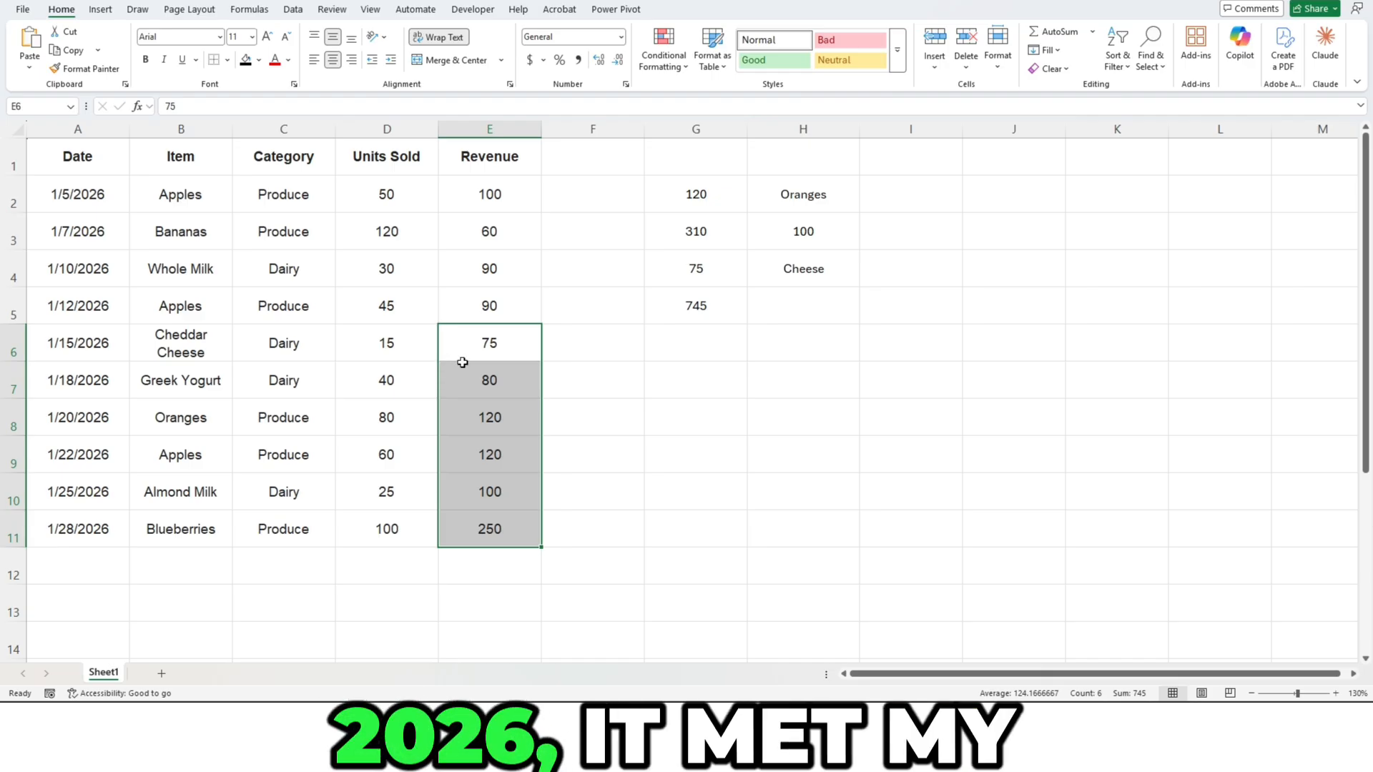
{"action": "left_click", "coordinate": [724, 293]}
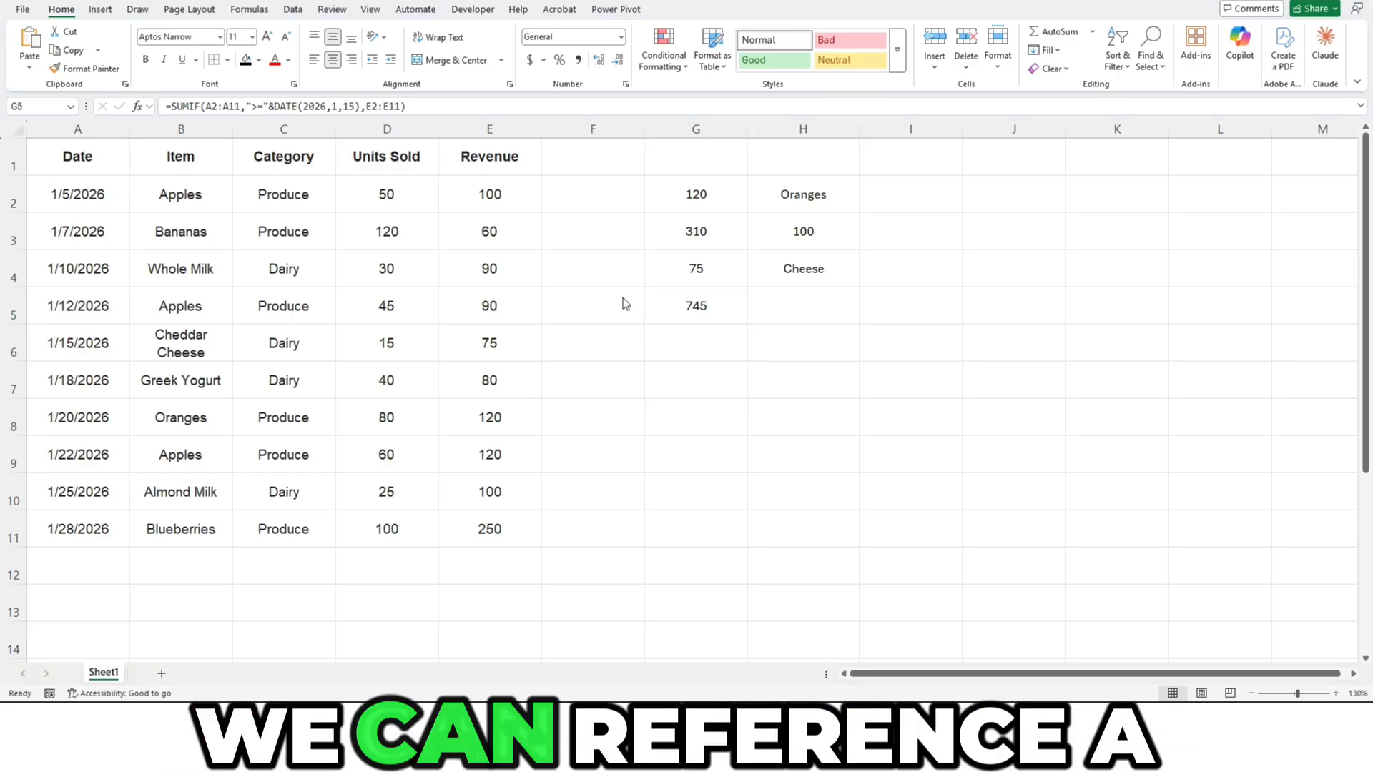
Step: Enter the date jan 15 in H5 as the start date criterion
{"action": "left_click", "coordinate": [797, 300]}
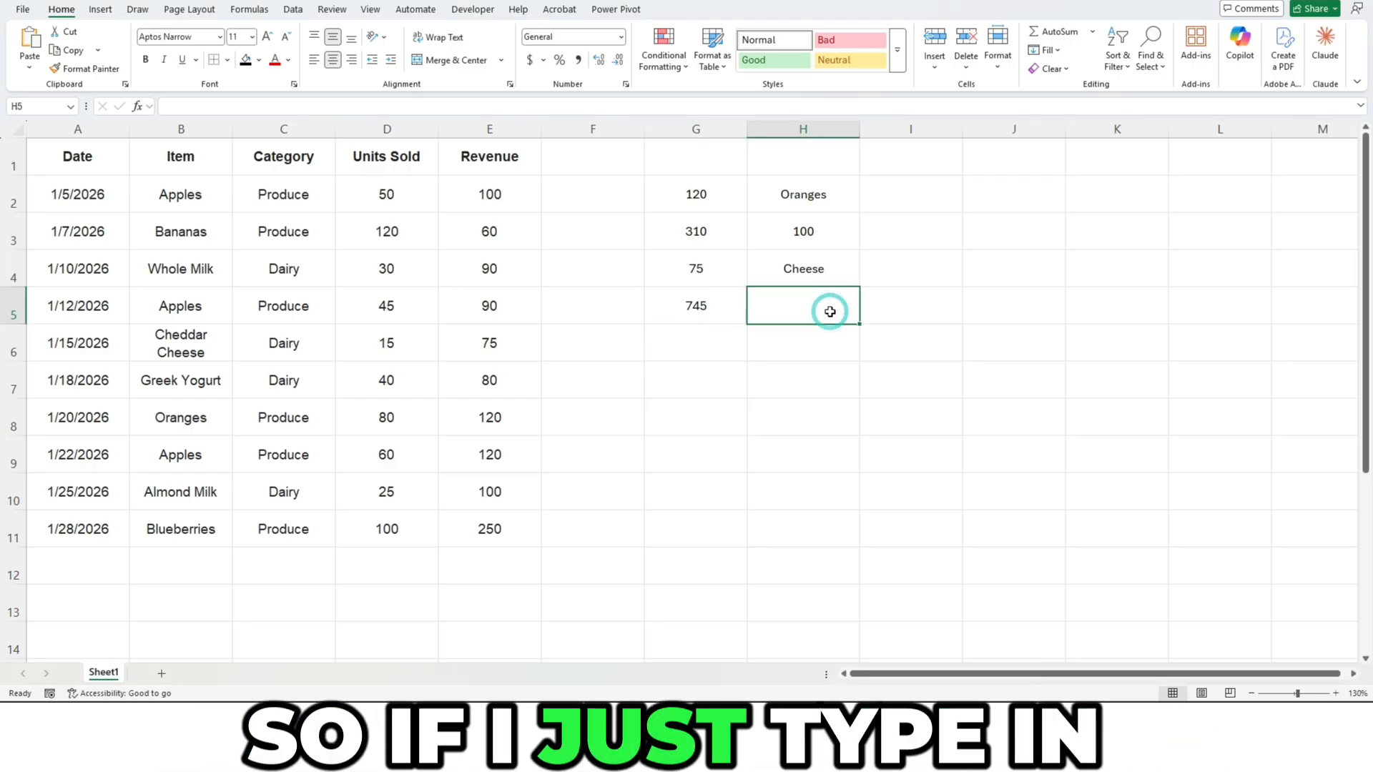
{"action": "type", "text": "jan 15"}
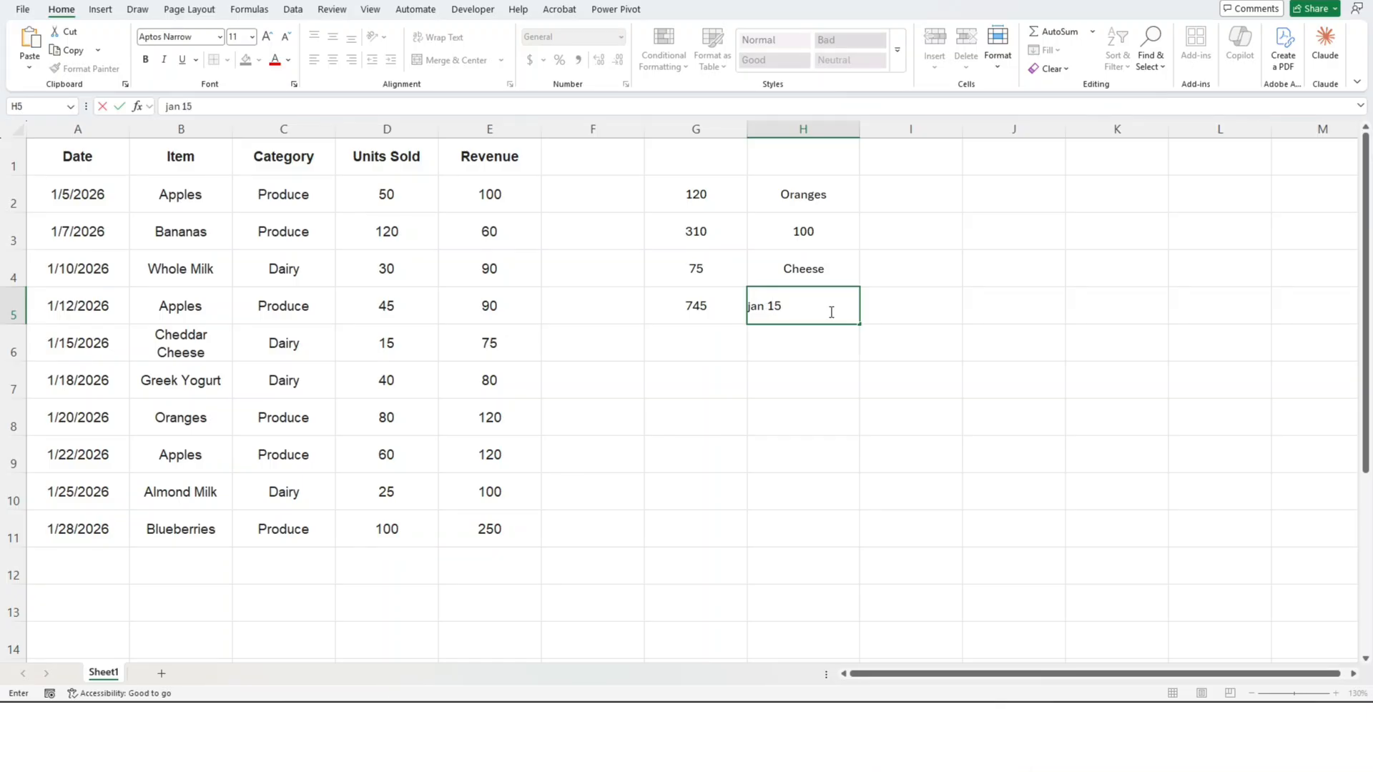
{"action": "key", "text": "Return"}
Step: Replace the DATE function in the G5 formula with a reference to H5, giving =SUMIF(A2:A11,">="&H5,E2:E11)
{"action": "key", "text": "Up"}
{"action": "key", "text": "Left"}
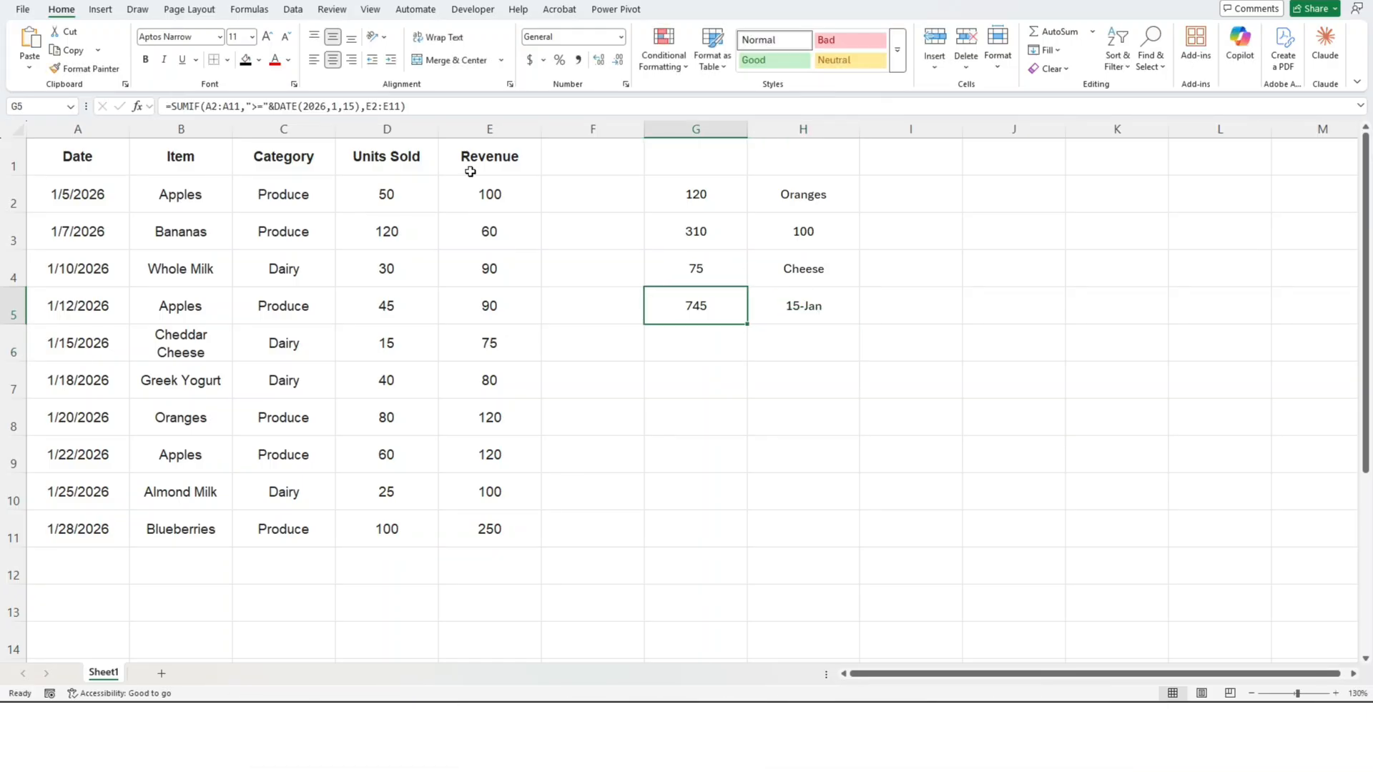
{"action": "left_click", "coordinate": [359, 107]}
{"action": "key", "text": "BackSpace"}
{"action": "key", "text": "BackSpace"}
{"action": "key", "text": "BackSpace"}
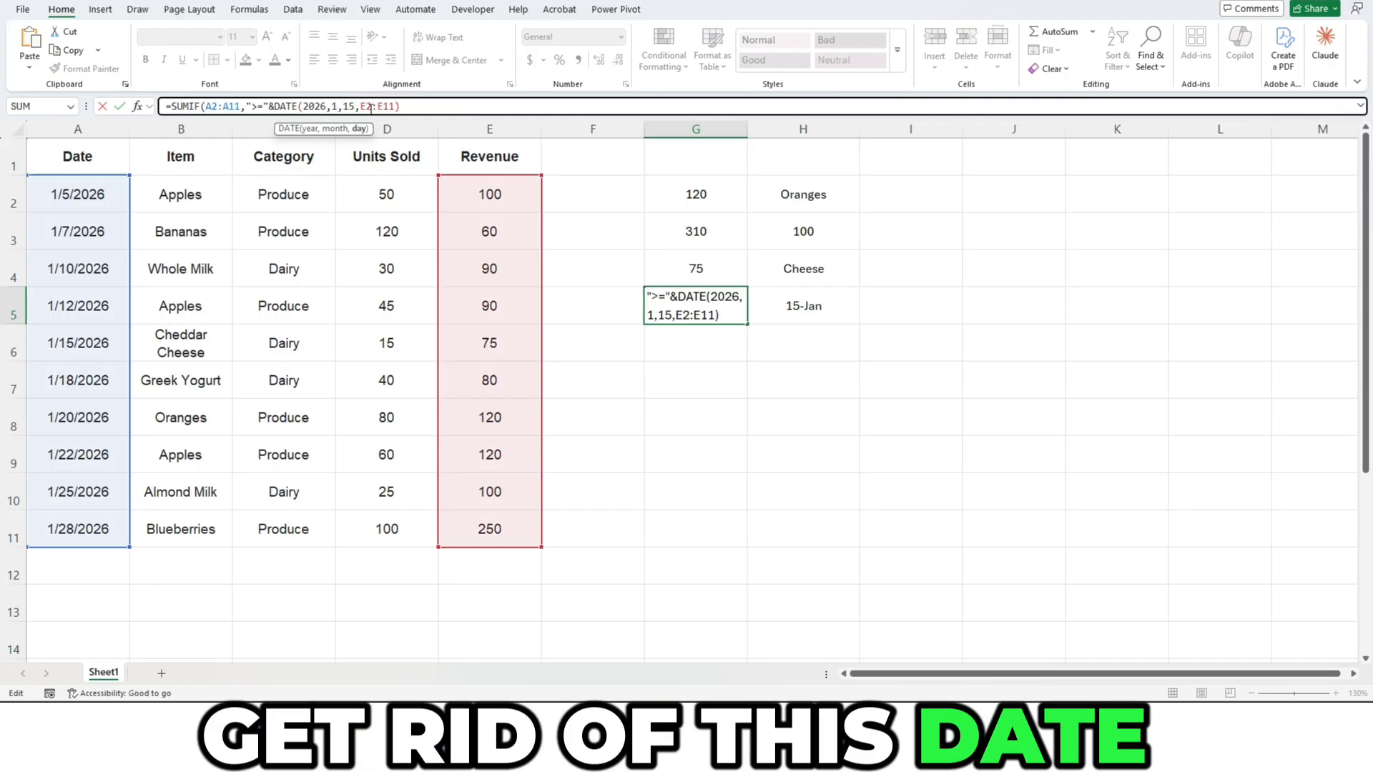
{"action": "key", "text": "BackSpace"}
{"action": "key", "text": "BackSpace"}
{"action": "key", "text": "BackSpace"}
{"action": "key", "text": "BackSpace"}
{"action": "key", "text": "BackSpace"}
{"action": "key", "text": "BackSpace"}
{"action": "key", "text": "BackSpace"}
{"action": "key", "text": "BackSpace"}
{"action": "key", "text": "BackSpace"}
{"action": "key", "text": "BackSpace"}
{"action": "key", "text": "BackSpace"}
{"action": "key", "text": "BackSpace"}
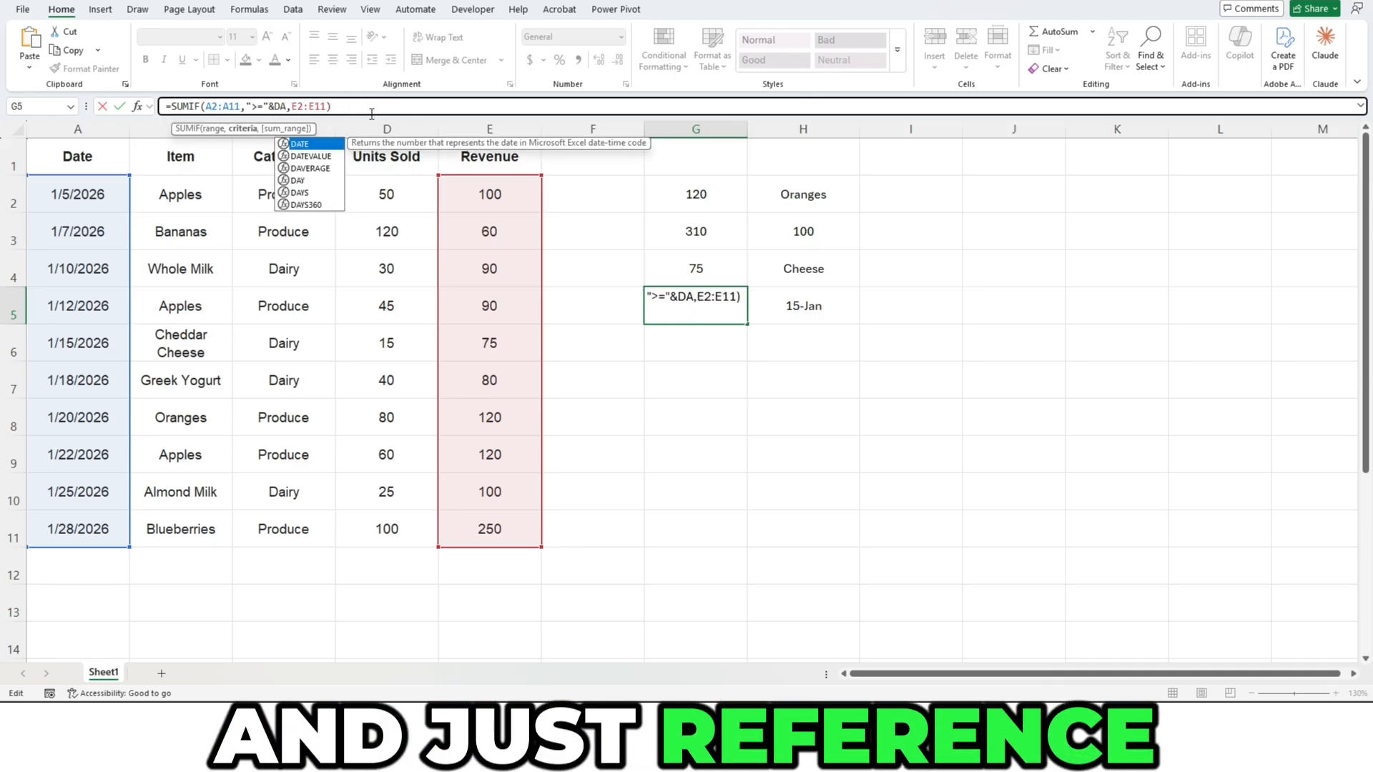
{"action": "left_click", "coordinate": [809, 304]}
{"action": "key", "text": "Return"}
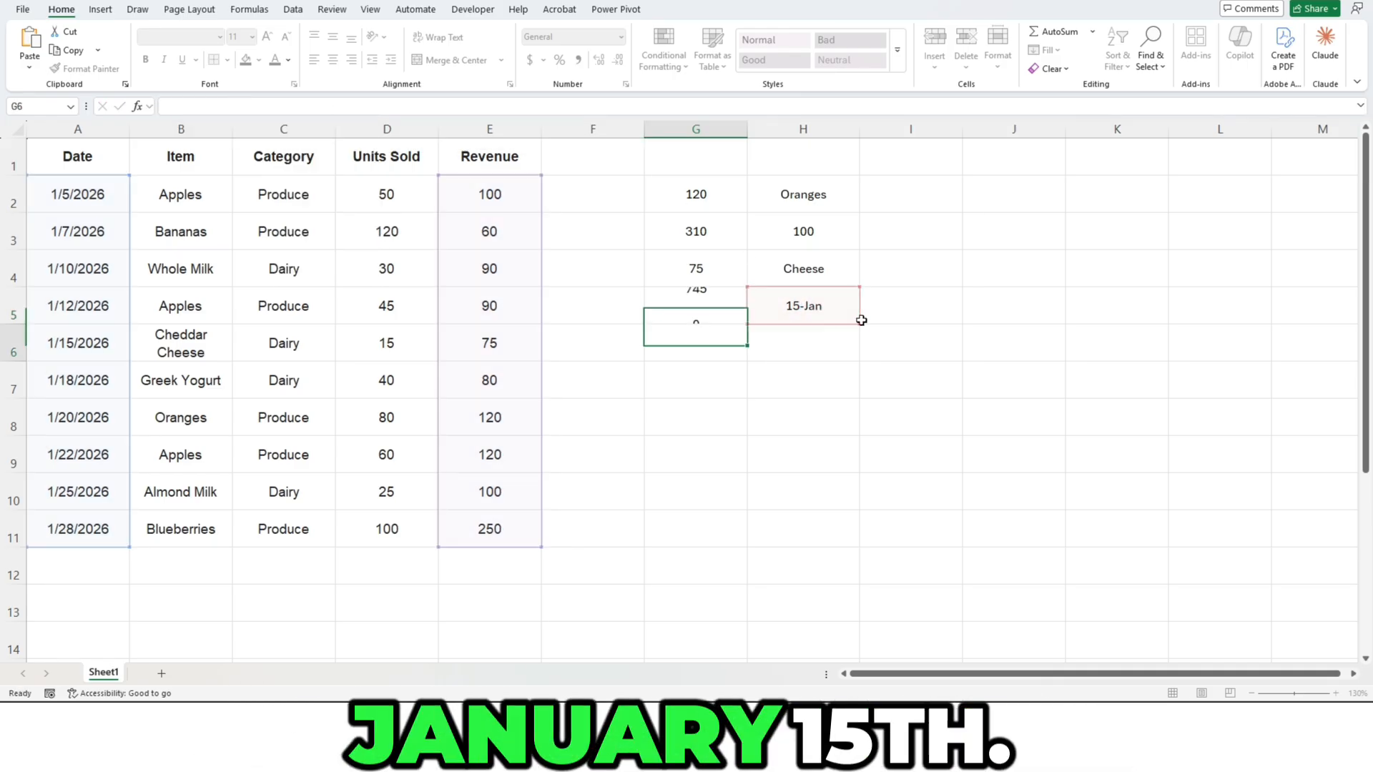
{"action": "key", "text": "Up"}
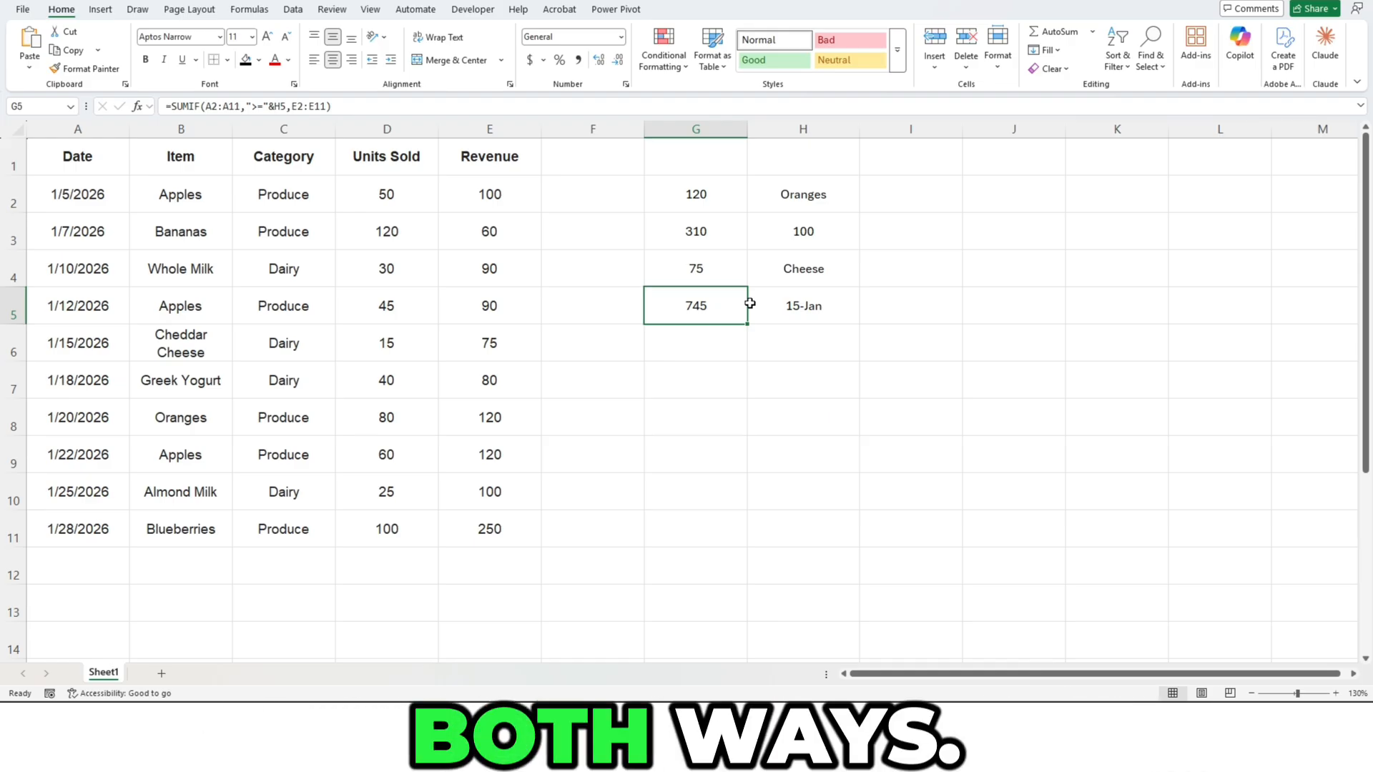
Step: Enter Apples in H6 as the item criterion for the next formula
{"action": "key", "text": "Down"}
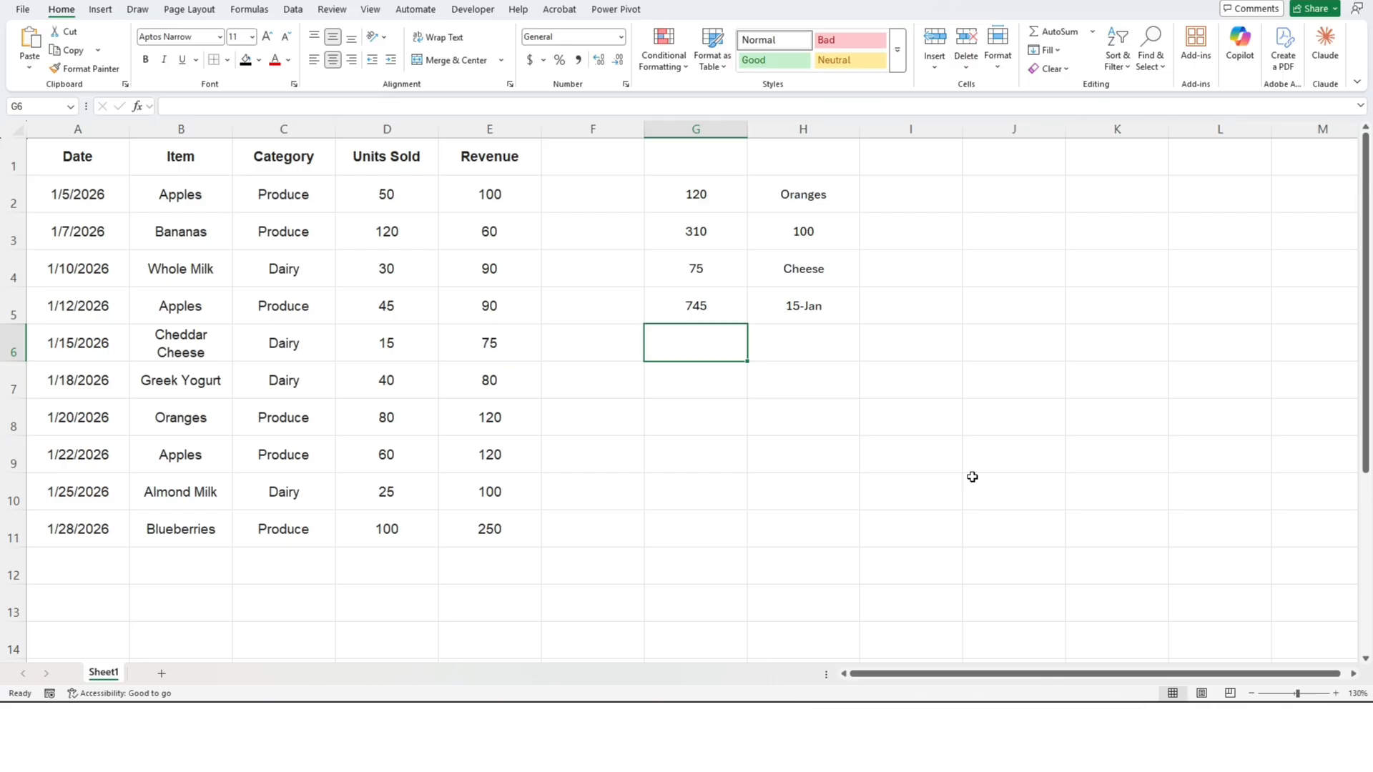
{"action": "key", "text": "Right"}
{"action": "type", "text": "A"}
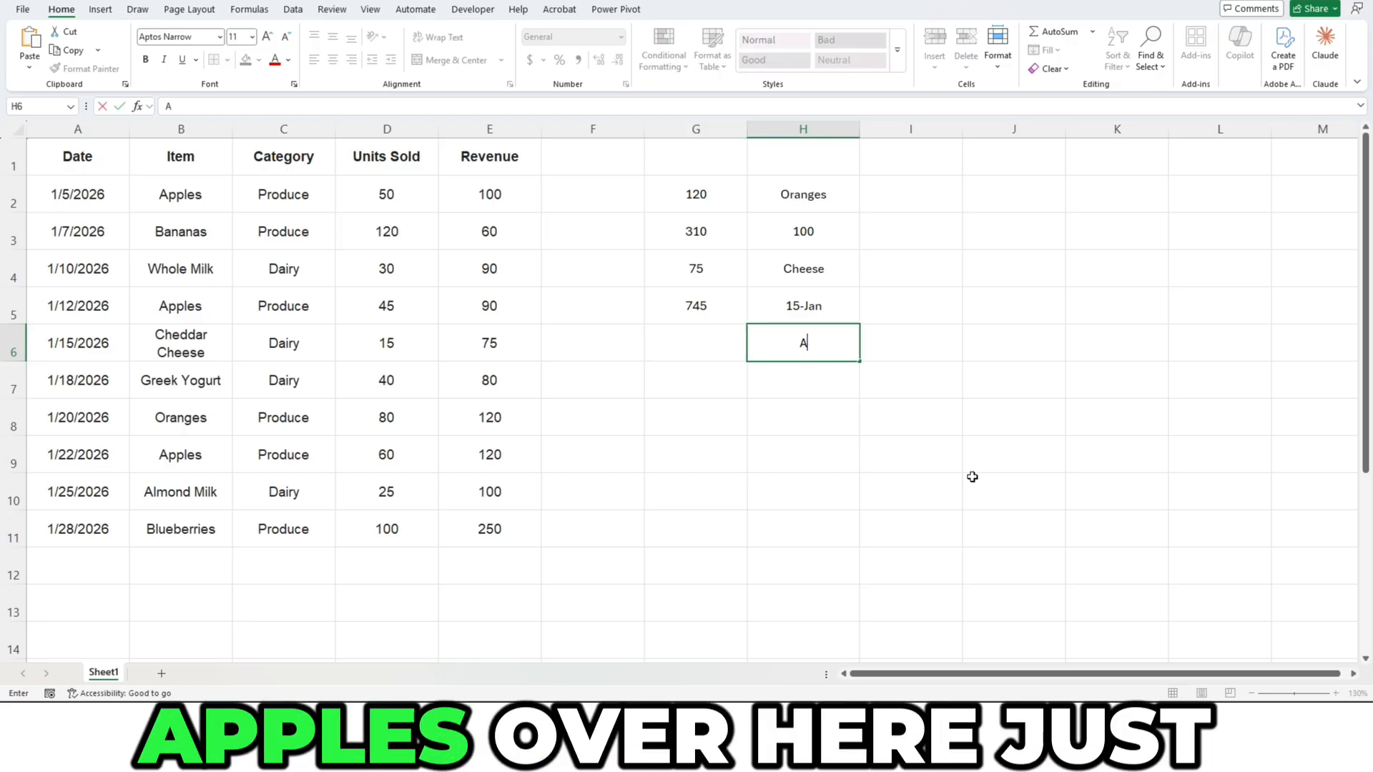
{"action": "type", "text": "pples"}
{"action": "key", "text": "Left"}
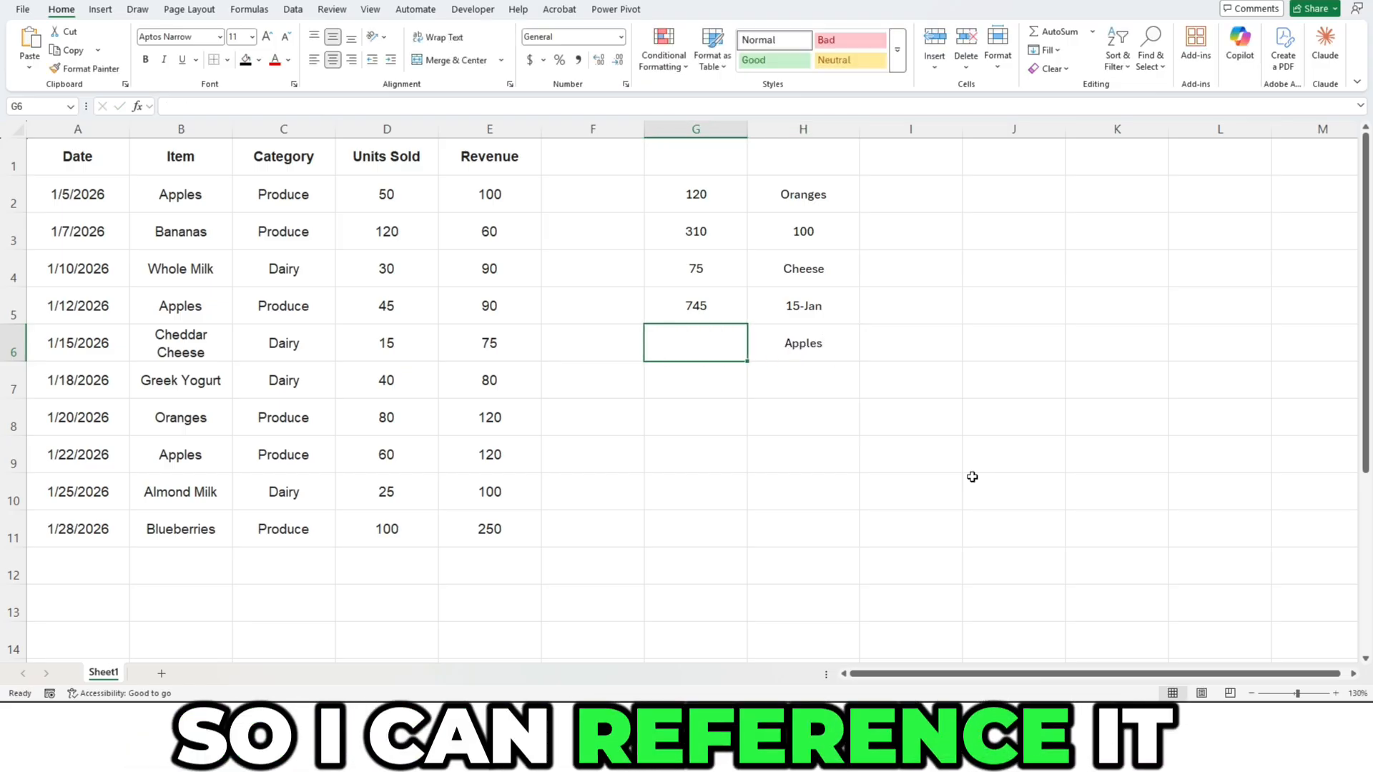
Step: Start a SUMIF formula in G6 with the items in B2:B11 as the criteria range
{"action": "type", "text": "=sumi"}
{"action": "type", "text": "f("}
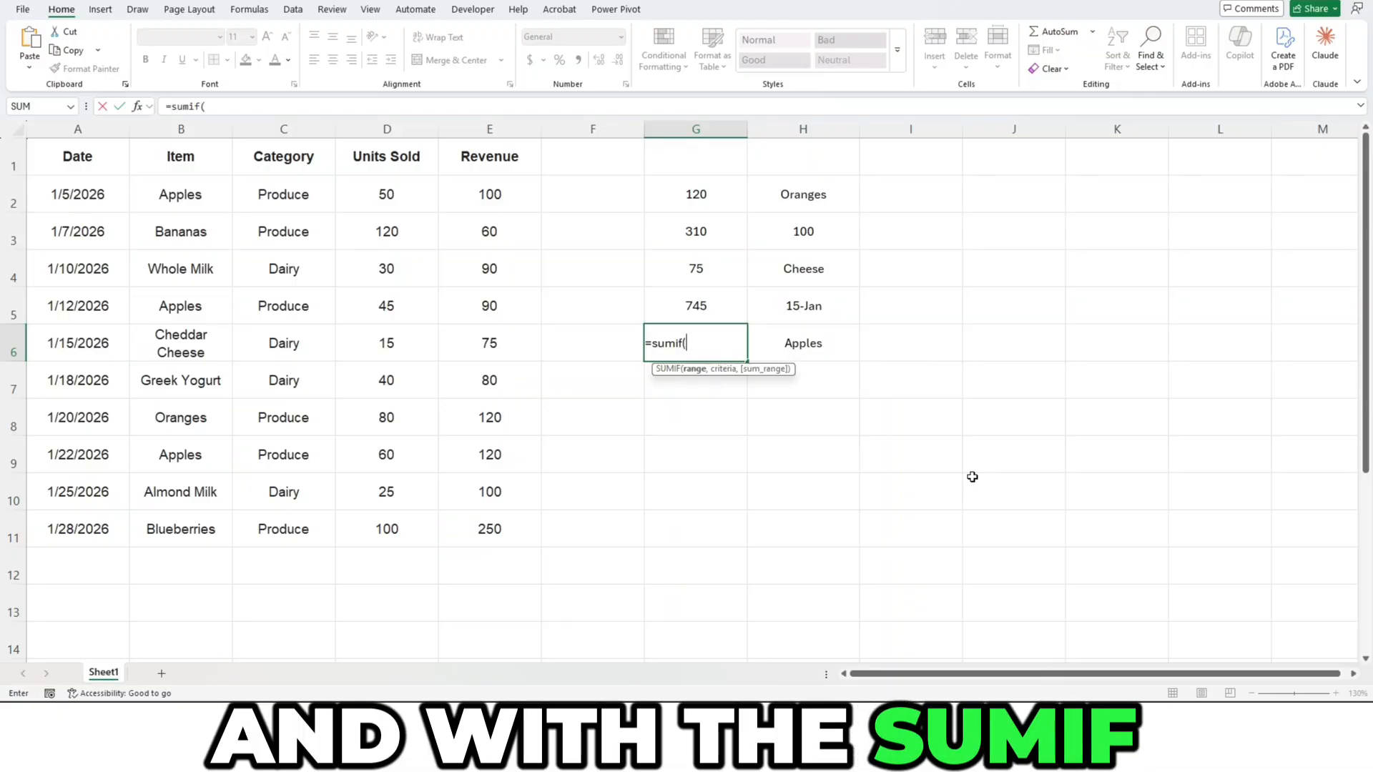
{"action": "left_click", "coordinate": [207, 193]}
{"action": "left_click_drag", "start_coordinate": [206, 194], "coordinate": [180, 522]}
{"action": "type", "text": ","}
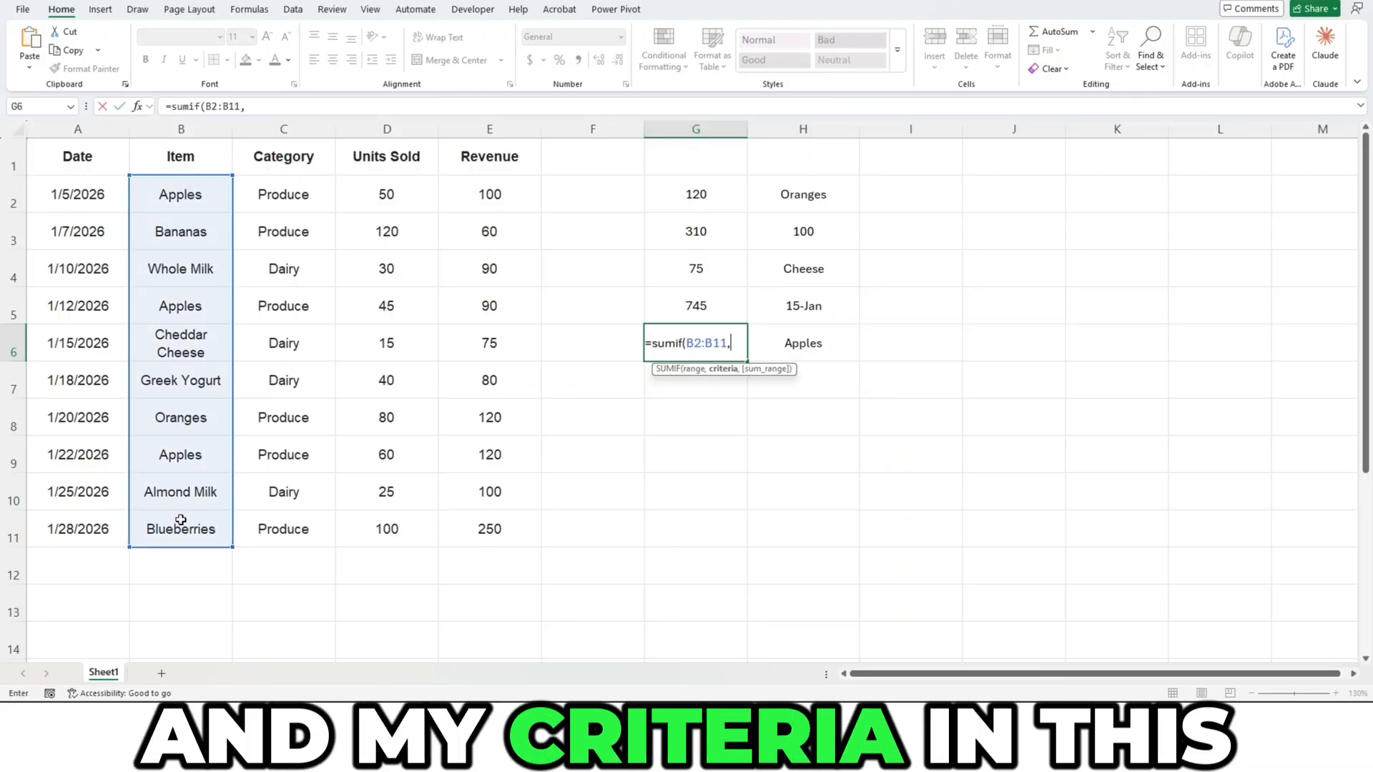
Step: Complete the G6 formula with the not-equal criterion "<>"&H6 and E2:E11 as the sum range
{"action": "type", "text": "\""}
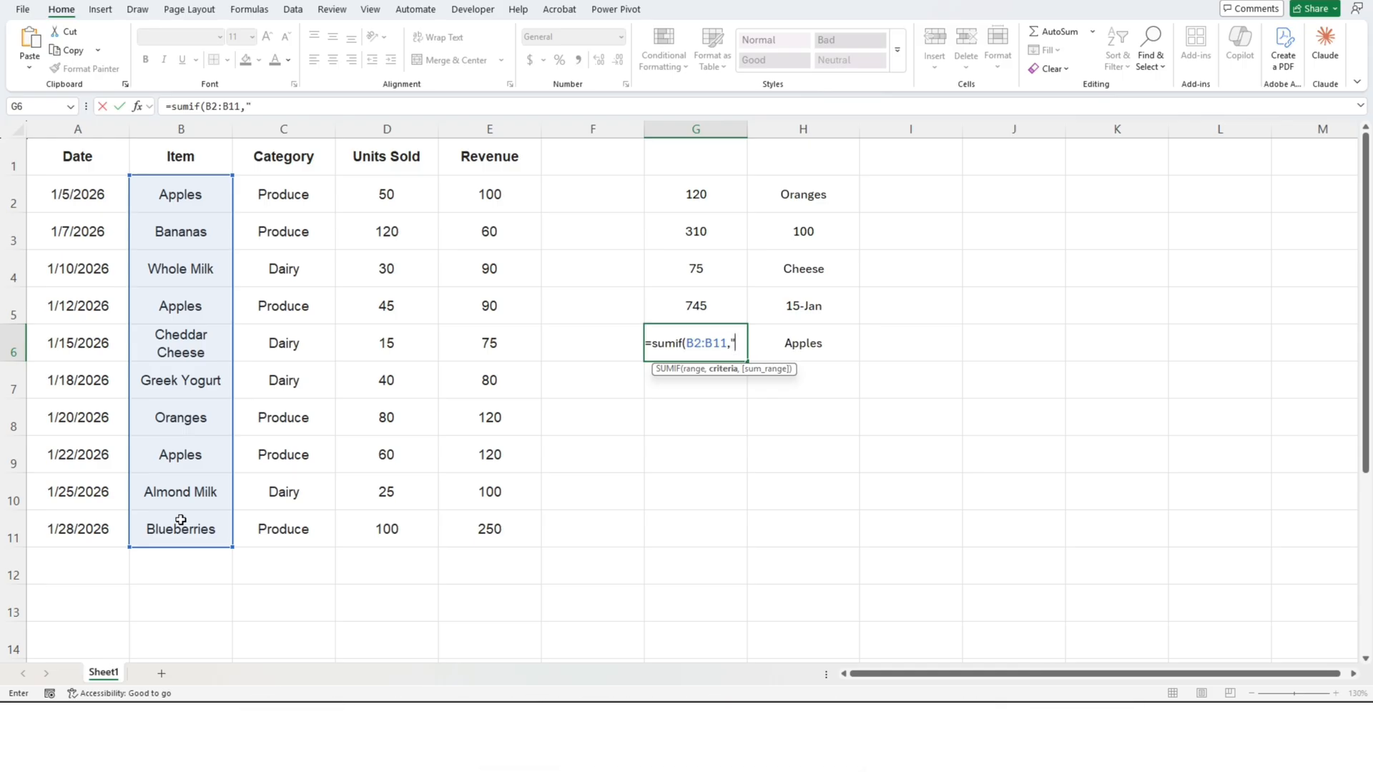
{"action": "type", "text": "<>"}
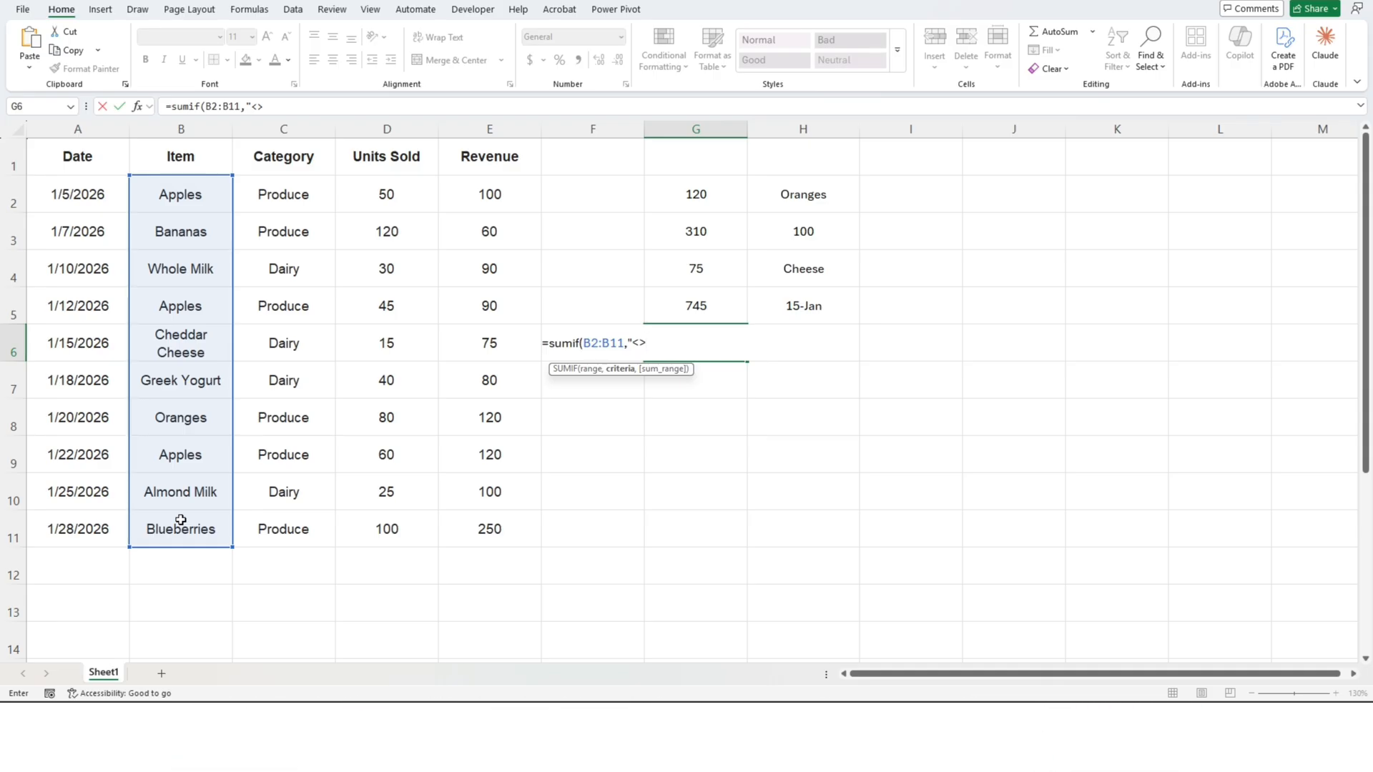
{"action": "type", "text": "\"&"}
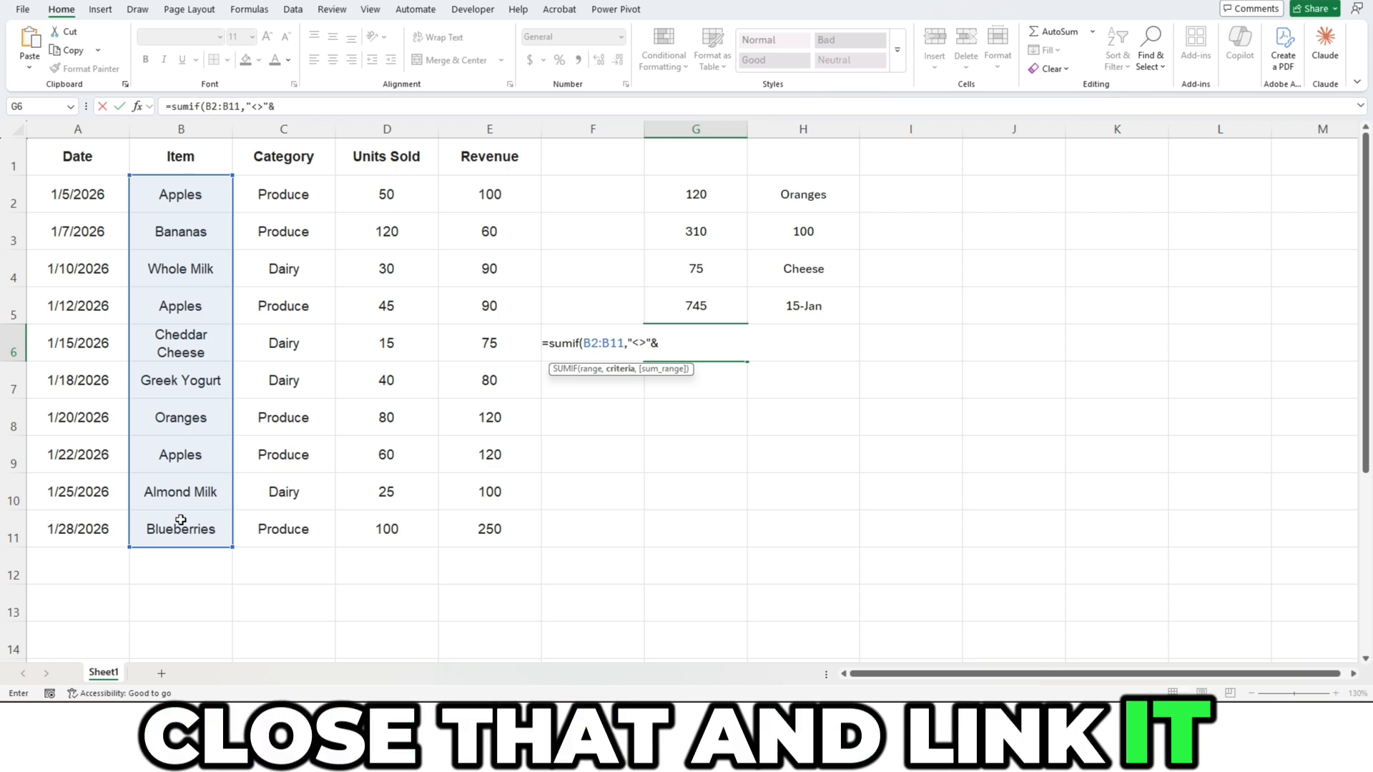
{"action": "key", "text": "Right"}
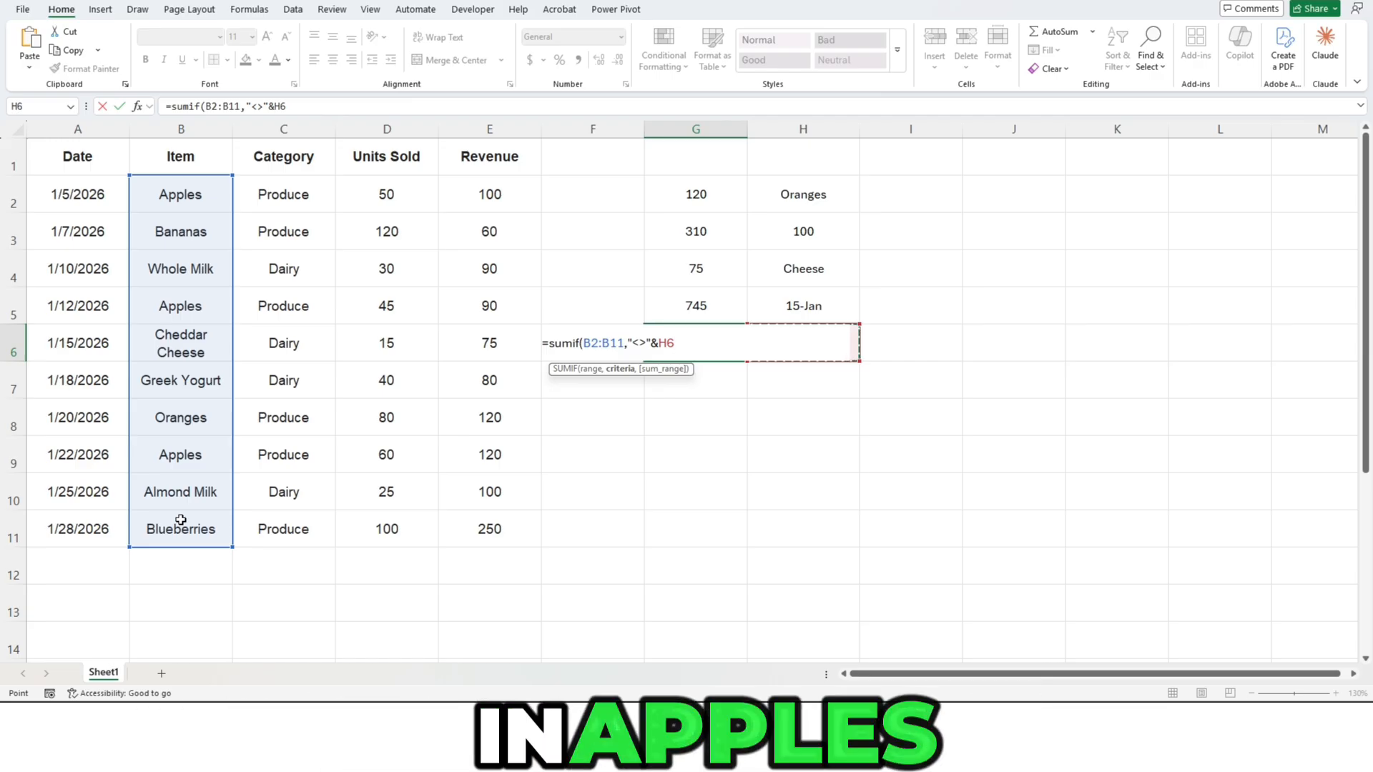
{"action": "type", "text": ","}
{"action": "left_click_drag", "start_coordinate": [507, 195], "coordinate": [527, 527]}
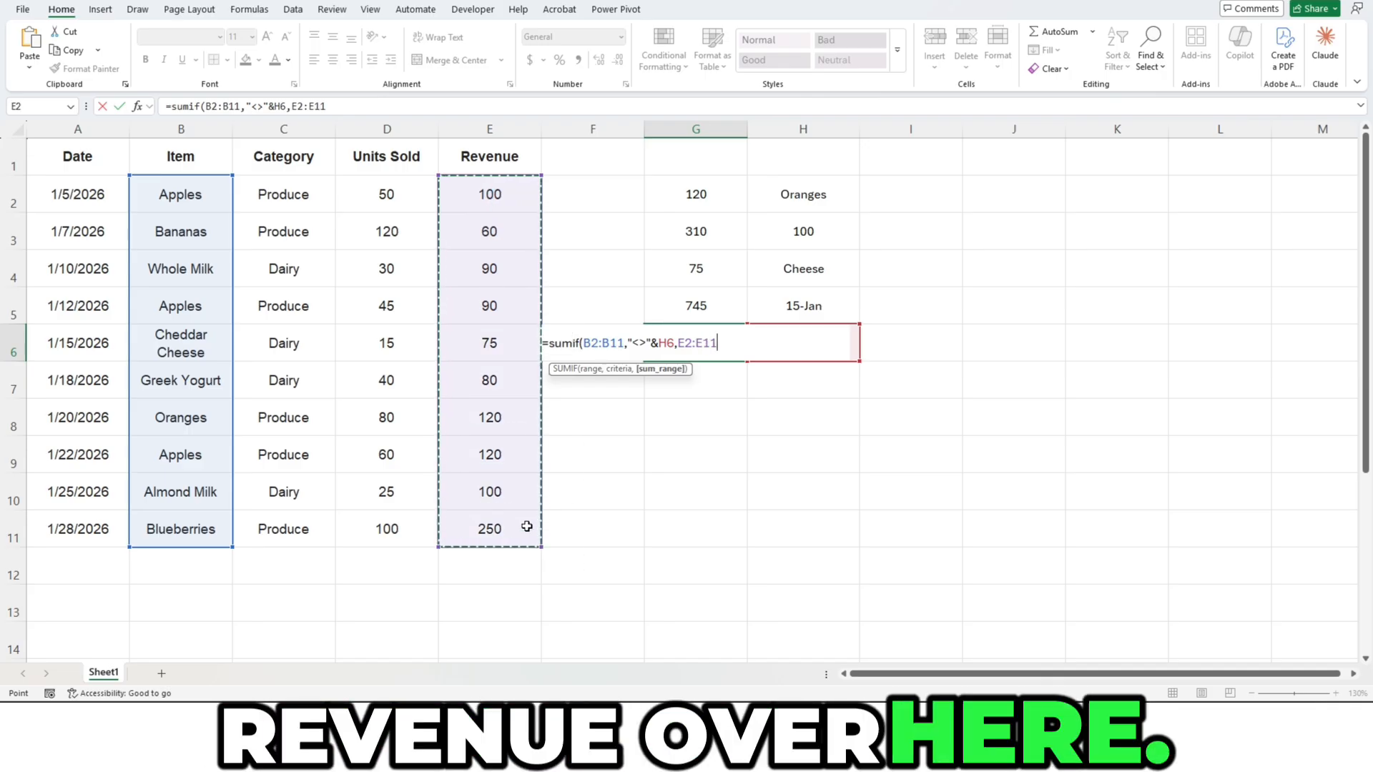
{"action": "key", "text": "Return"}
{"action": "key", "text": "Up"}
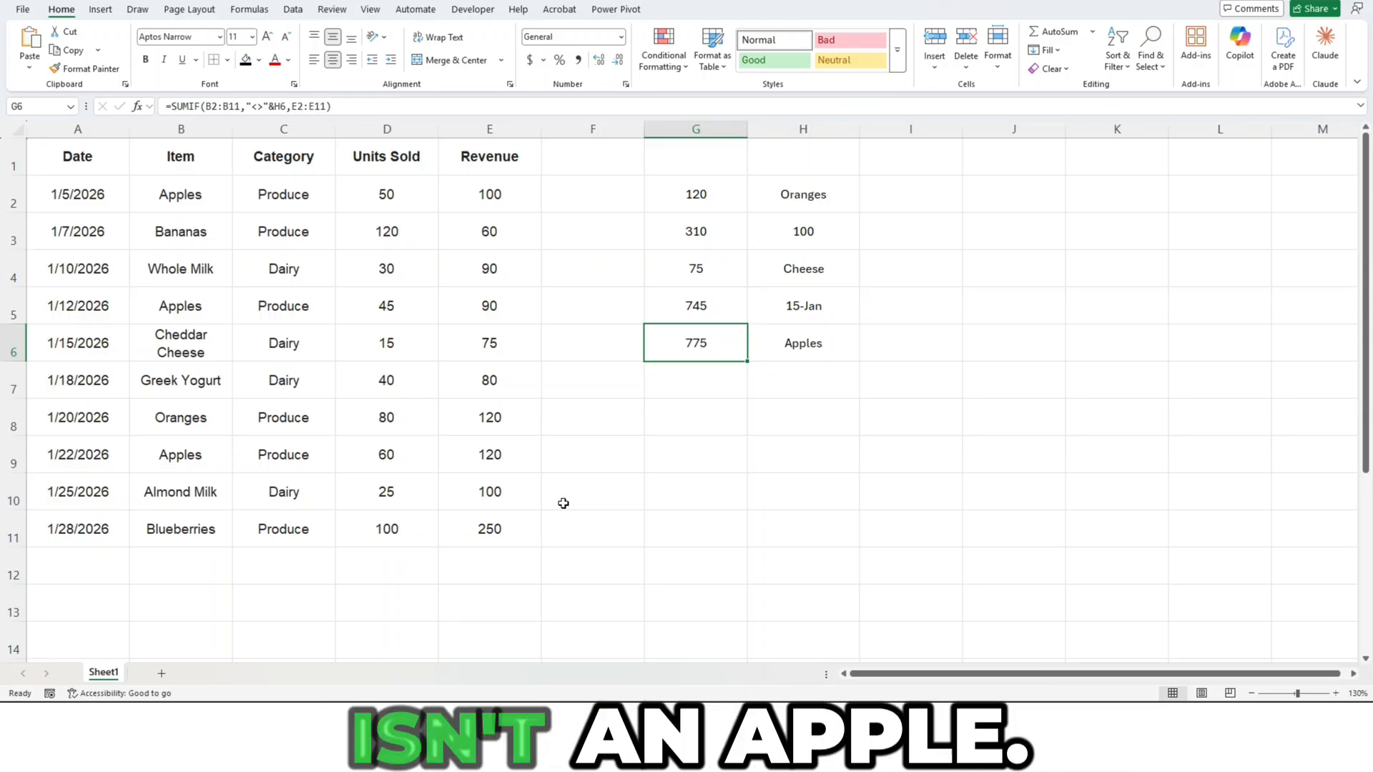
Step: Check the G6 result against the sum of the revenue cells for all items other than Apples
{"action": "left_click_drag", "start_coordinate": [494, 248], "coordinate": [496, 270]}
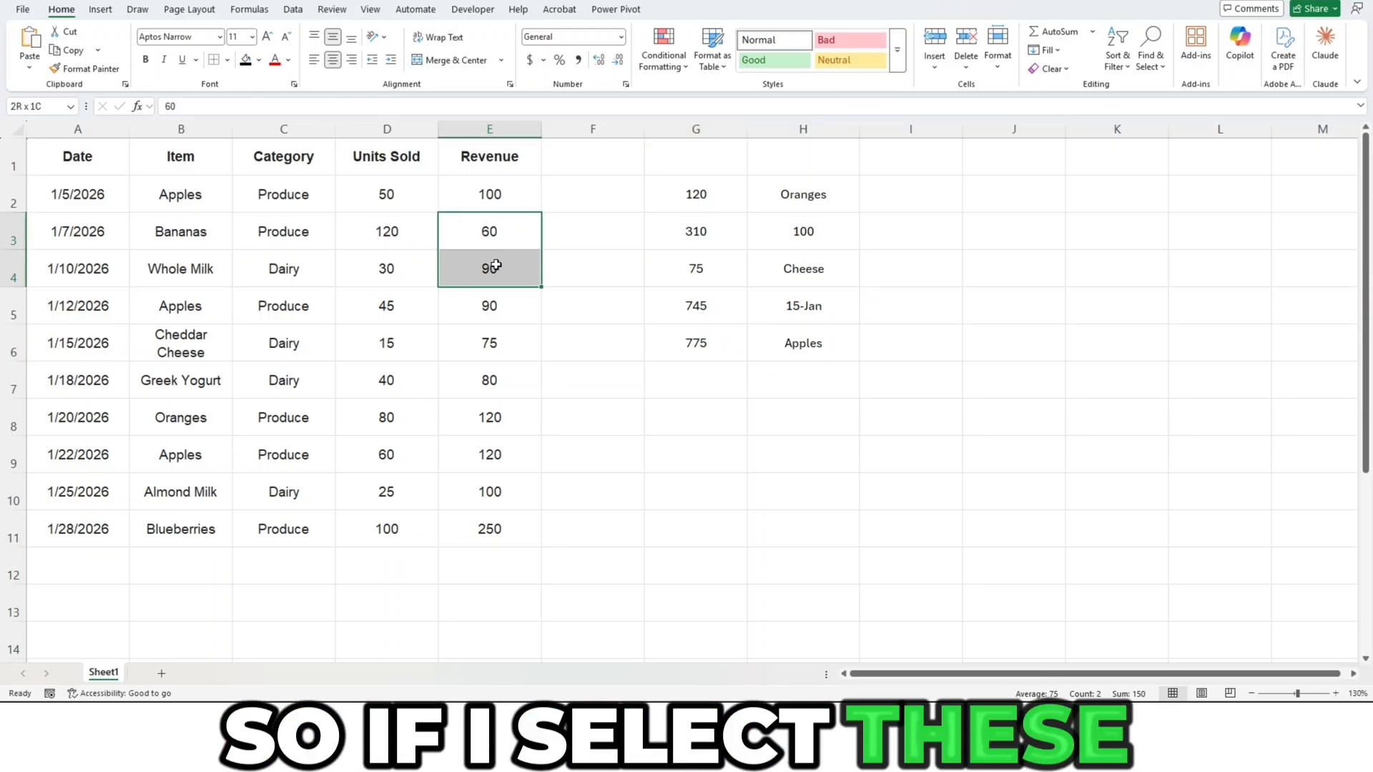
{"action": "left_click", "coordinate": [501, 342], "text": "ctrl"}
{"action": "left_click", "coordinate": [499, 384], "text": "ctrl"}
{"action": "left_click", "coordinate": [486, 421], "text": "ctrl"}
{"action": "left_click_drag", "start_coordinate": [486, 490], "coordinate": [534, 529]}
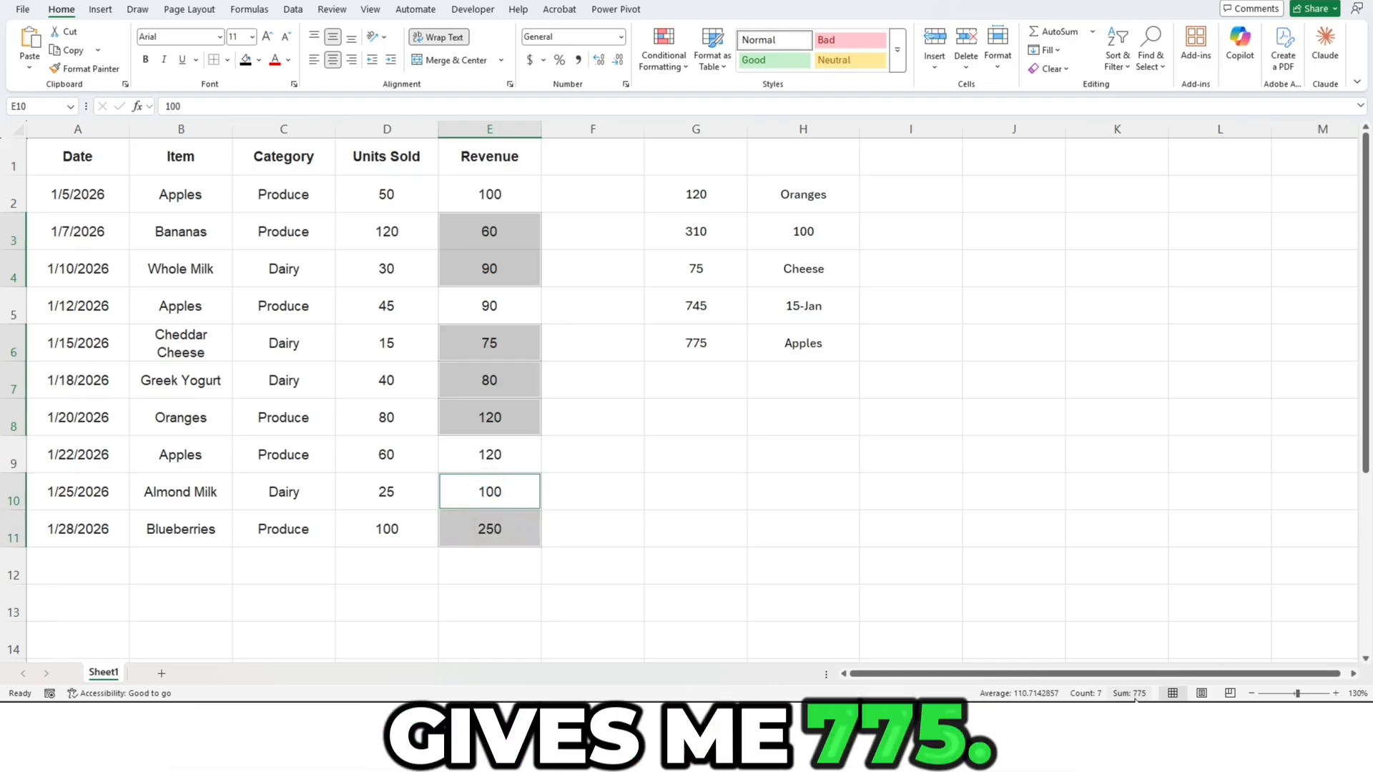
{"action": "left_click", "coordinate": [729, 332]}
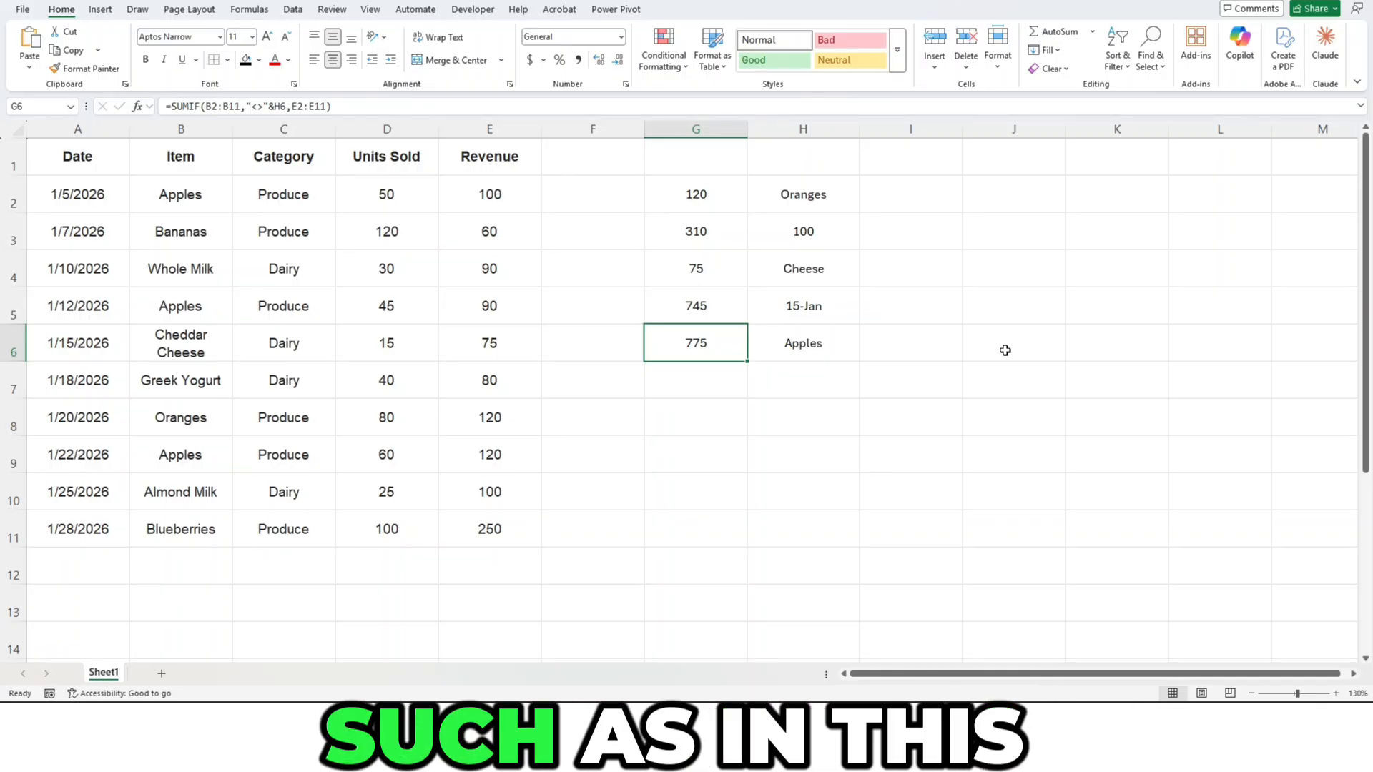
Step: Try the singular Orange as the item criterion in H2 and undo the change
{"action": "left_click", "coordinate": [849, 207]}
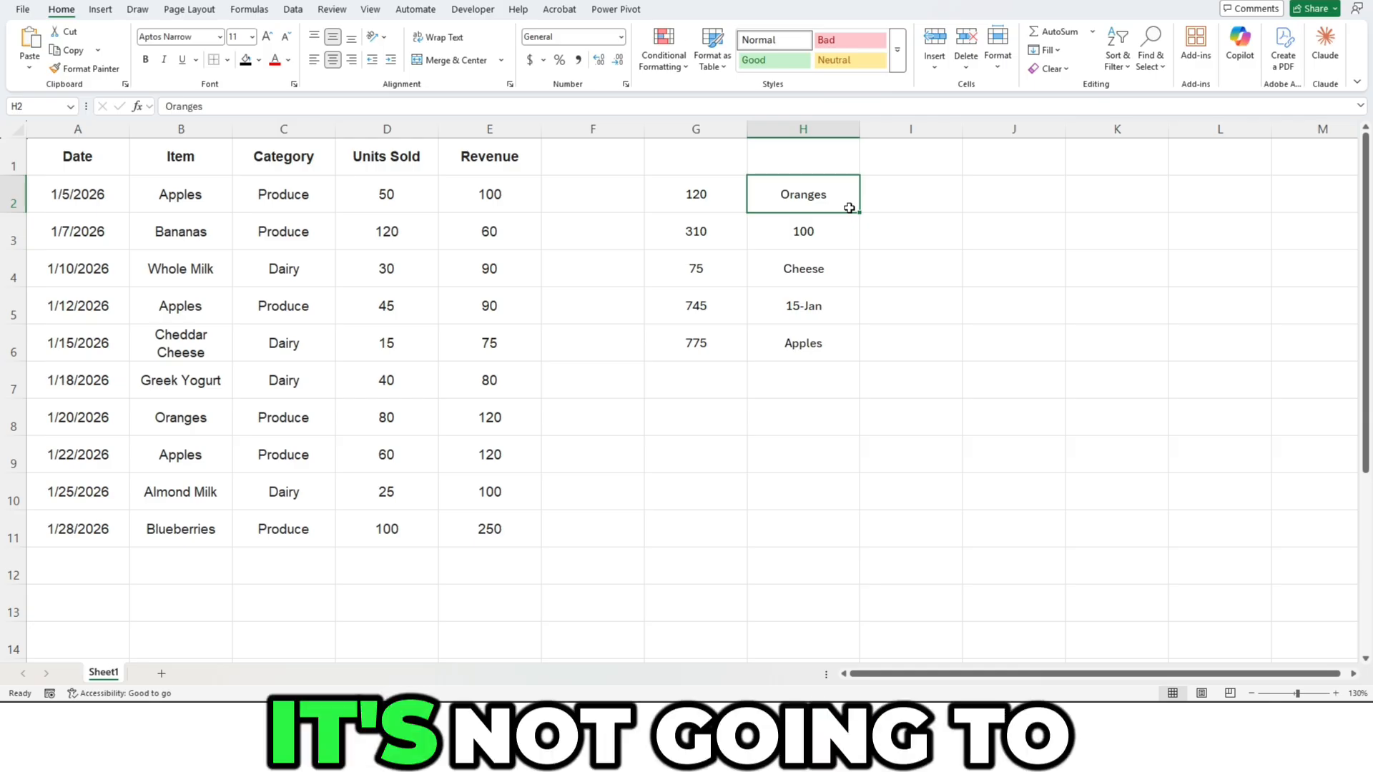
{"action": "left_click", "coordinate": [846, 109]}
{"action": "key", "text": "BackSpace"}
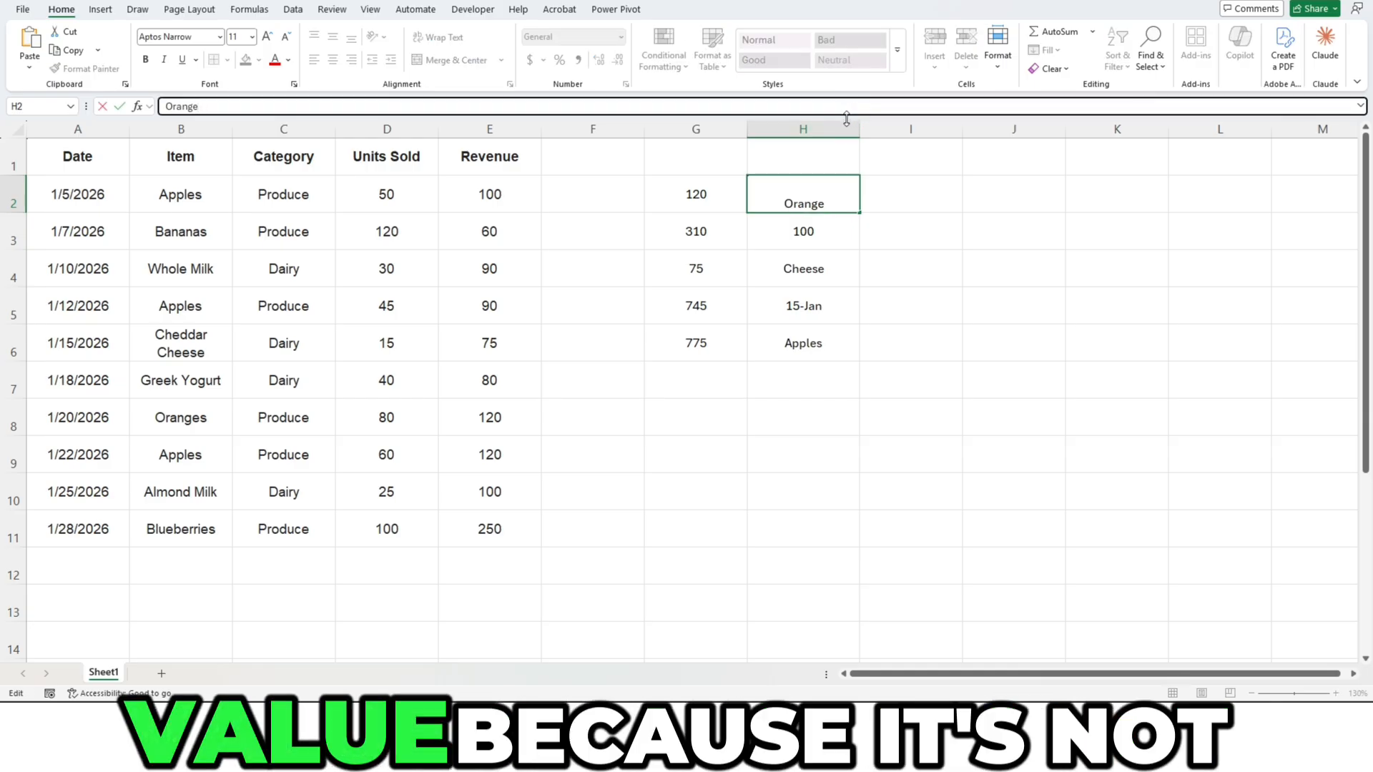
{"action": "key", "text": "Return"}
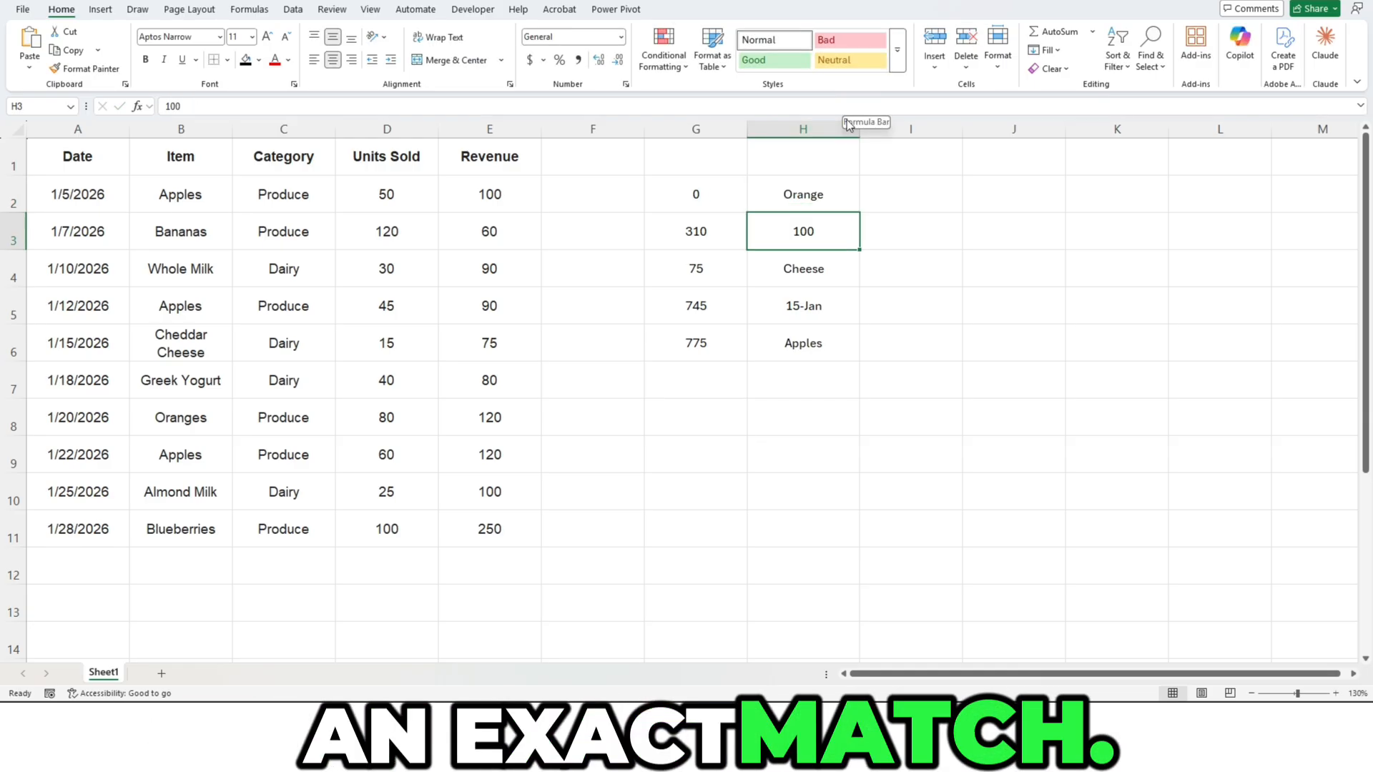
{"action": "key", "text": "ctrl+z"}
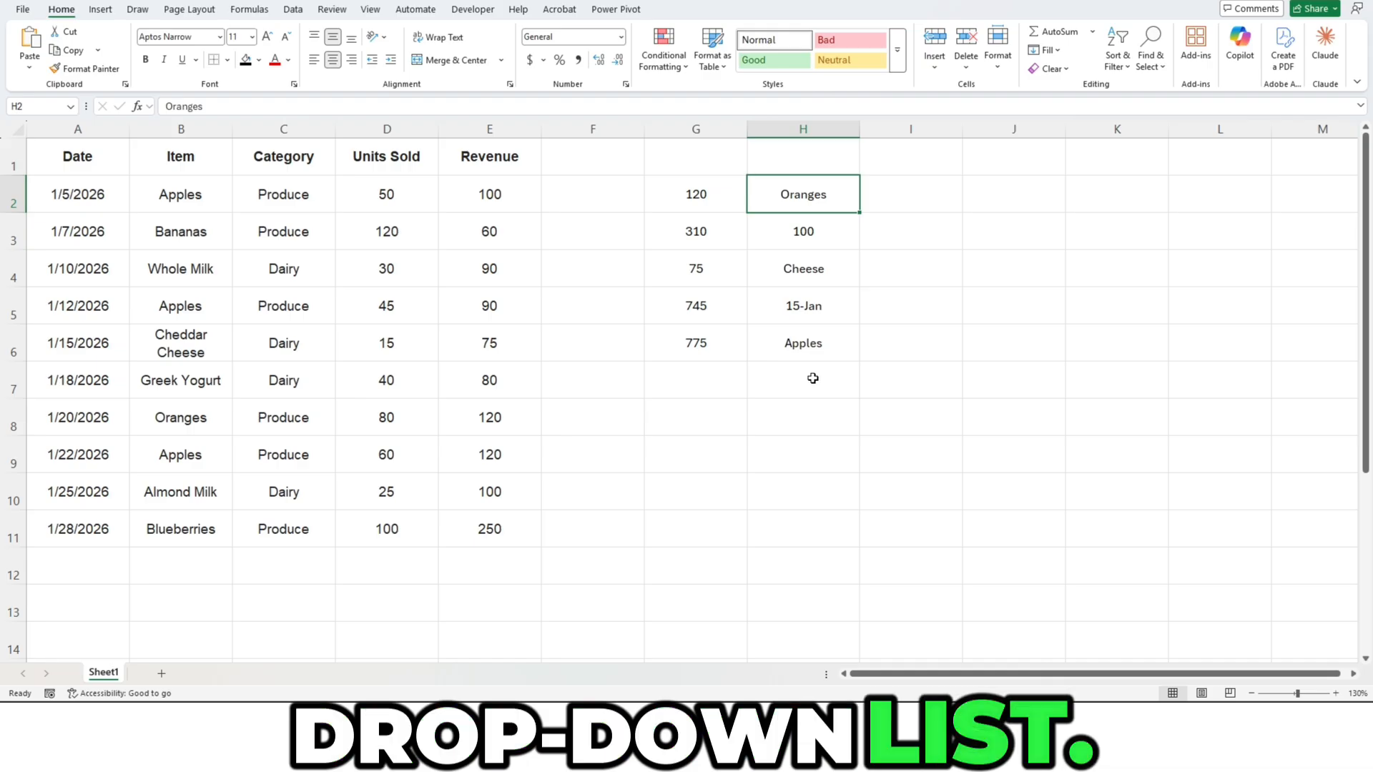
Step: Clear H2 and give it a data validation list that uses the items in B2:B11 as its source
{"action": "key", "text": "Delete"}
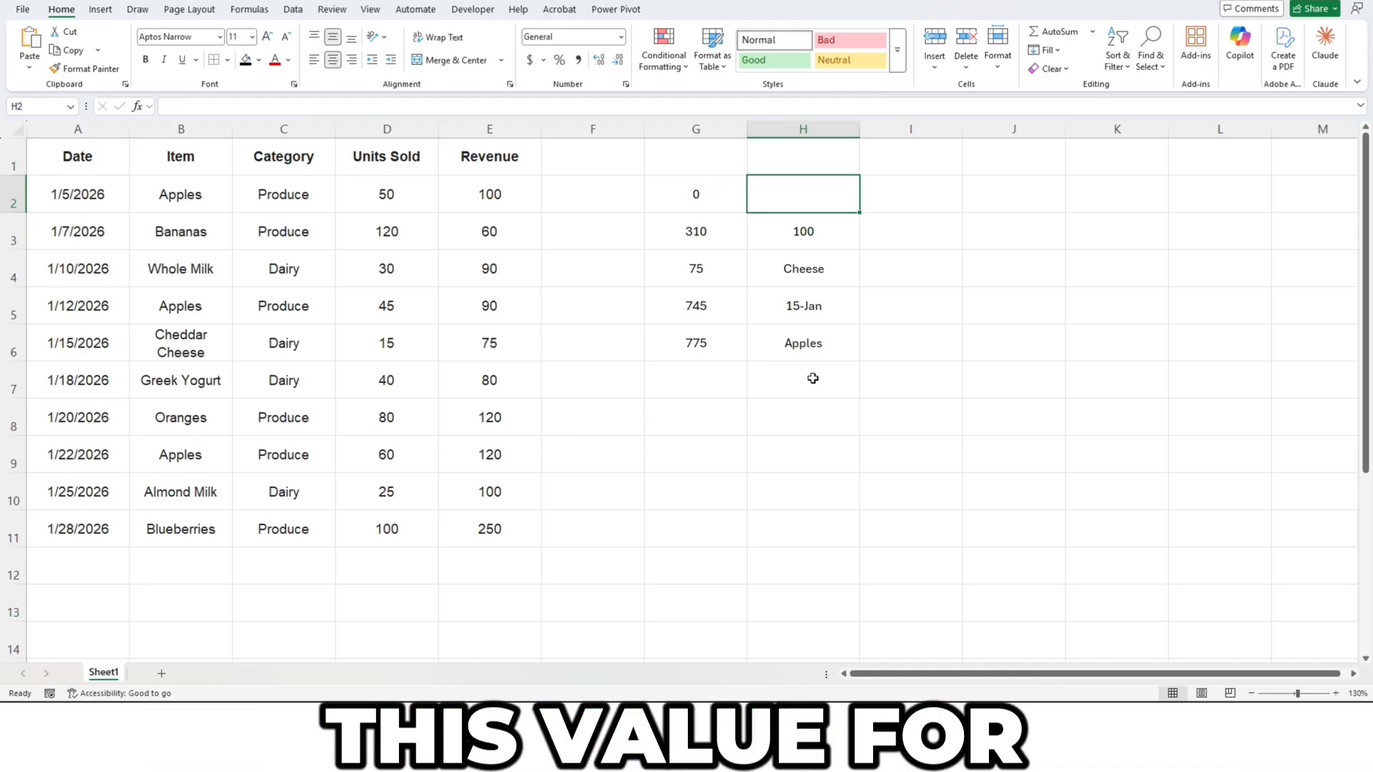
{"action": "left_click", "coordinate": [293, 9]}
{"action": "left_click", "coordinate": [889, 69]}
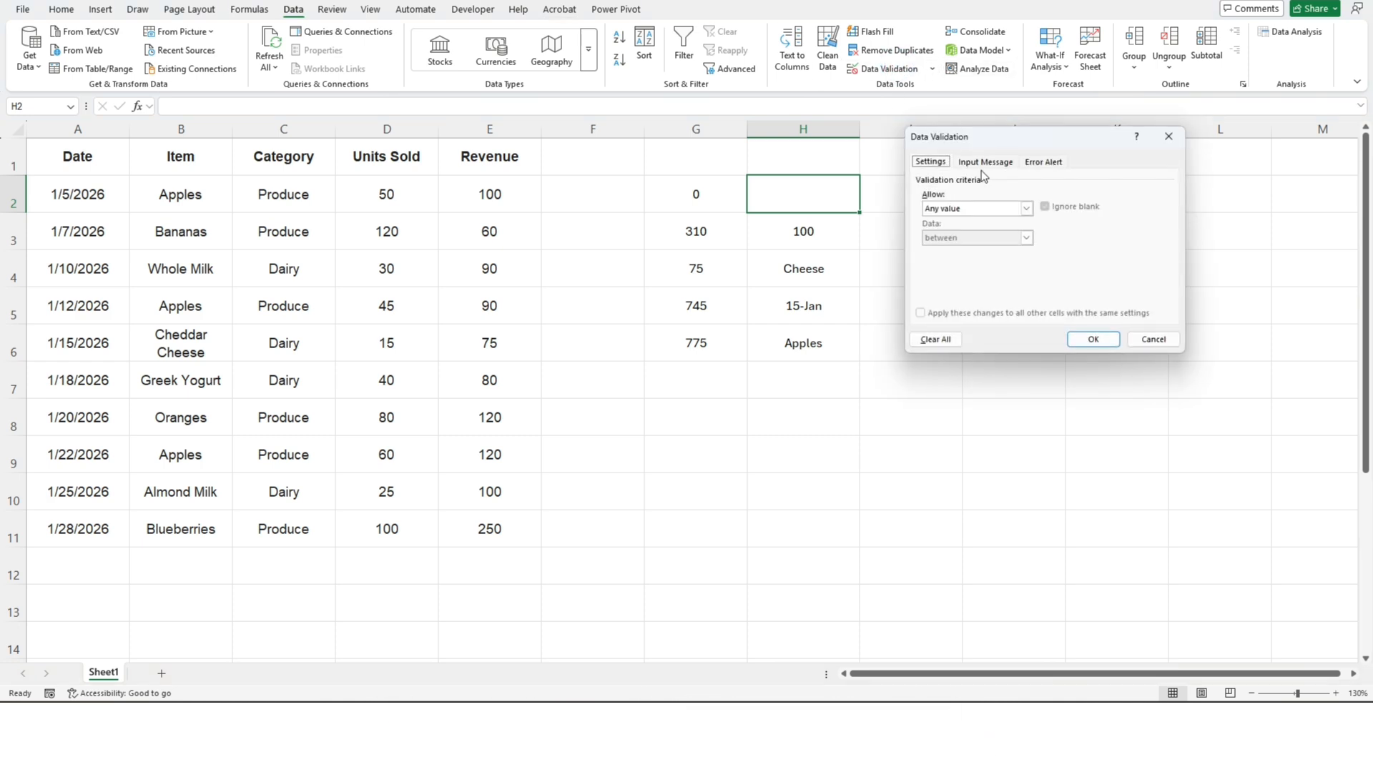
{"action": "left_click", "coordinate": [984, 208]}
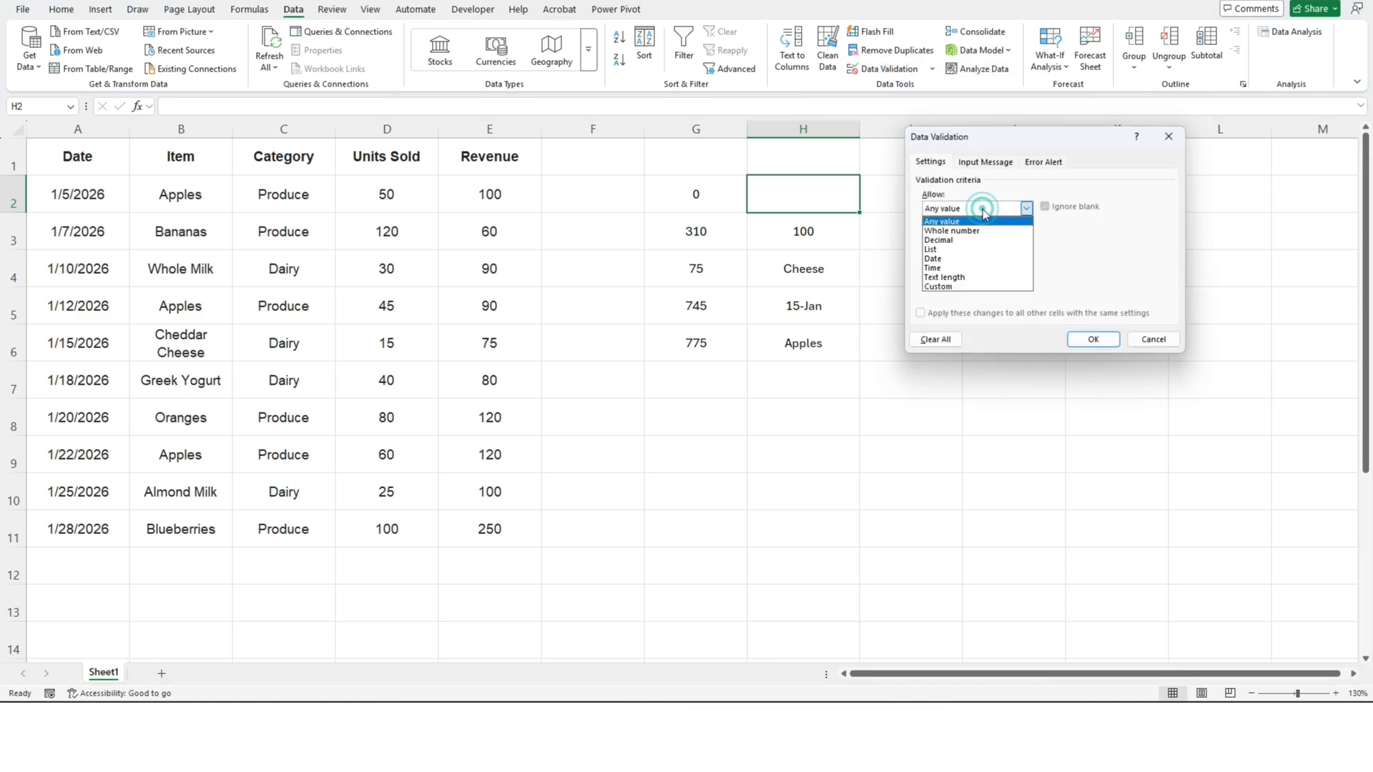
{"action": "left_click", "coordinate": [940, 249]}
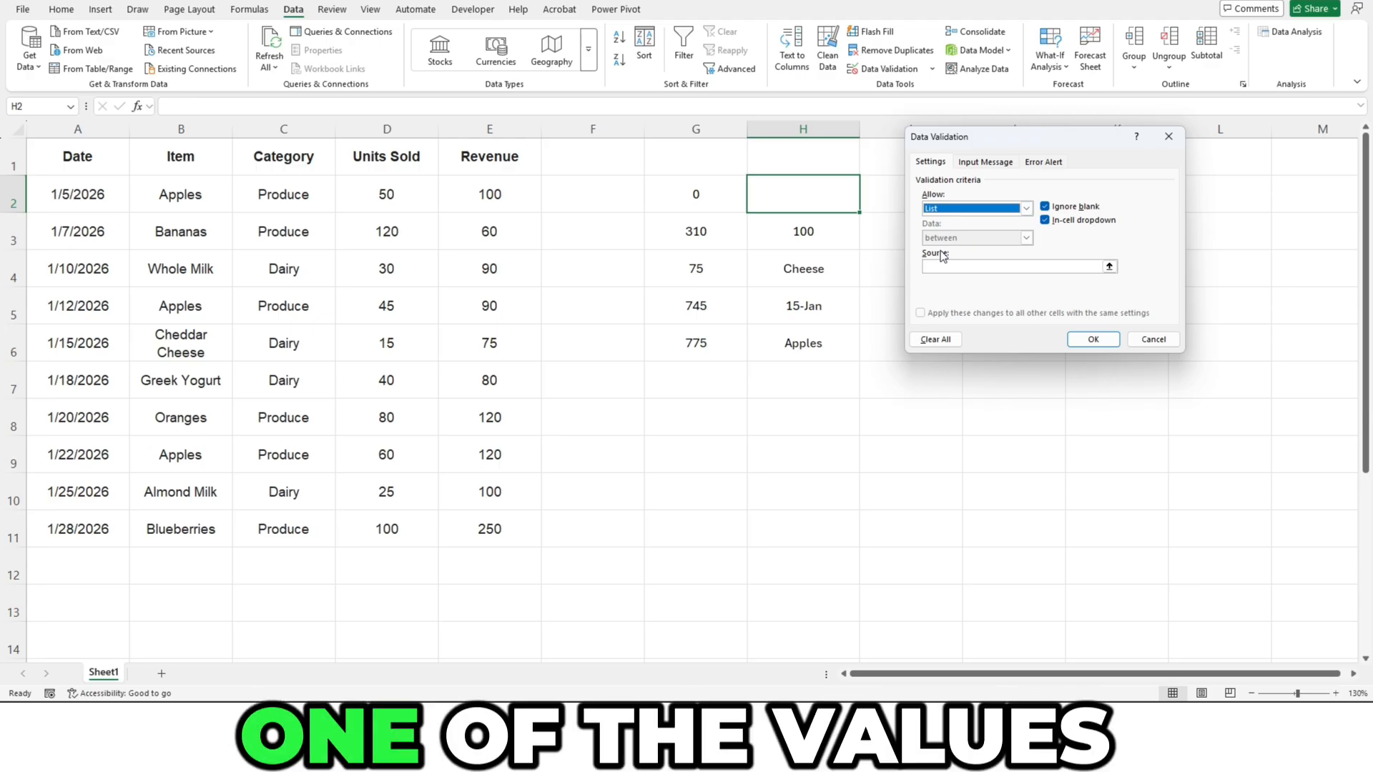
{"action": "left_click", "coordinate": [1109, 267]}
{"action": "left_click_drag", "start_coordinate": [159, 190], "coordinate": [190, 508]}
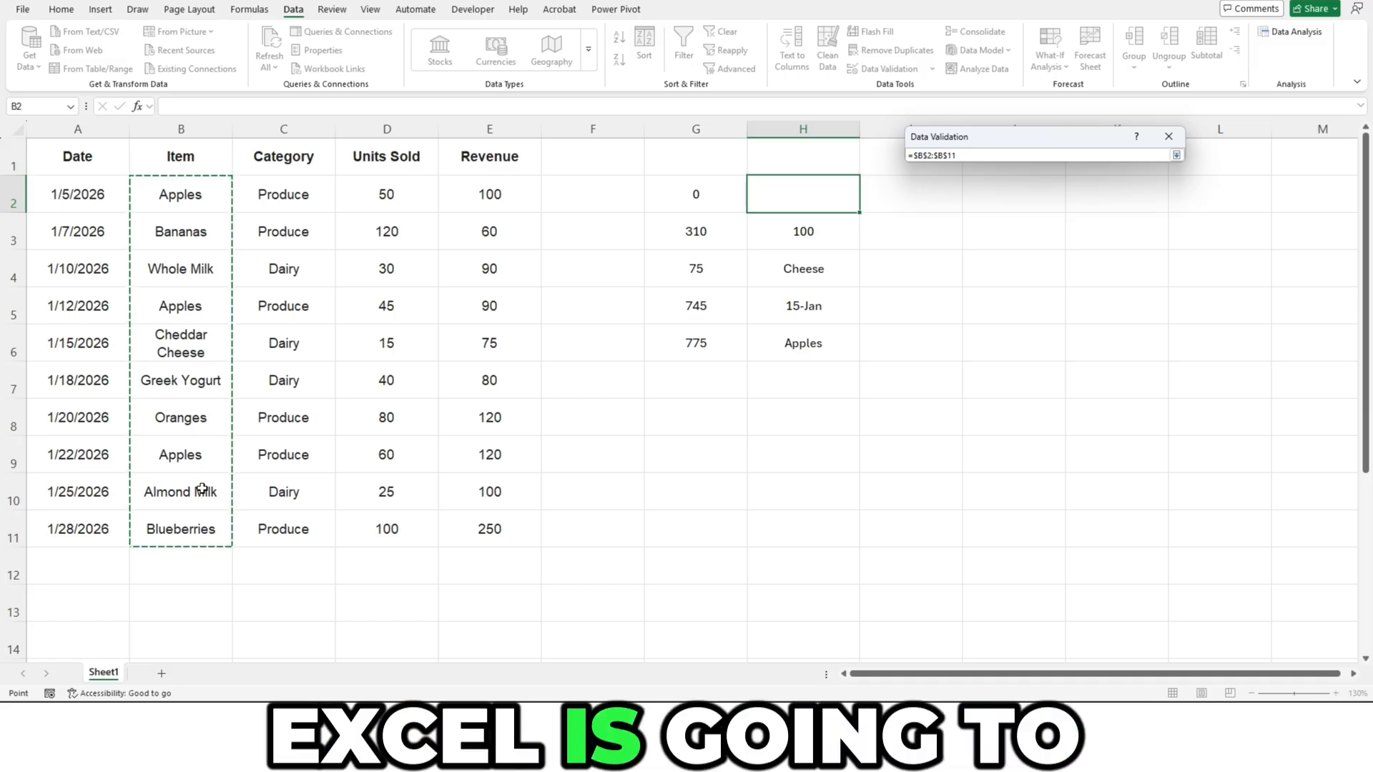
{"action": "key", "text": "Return"}
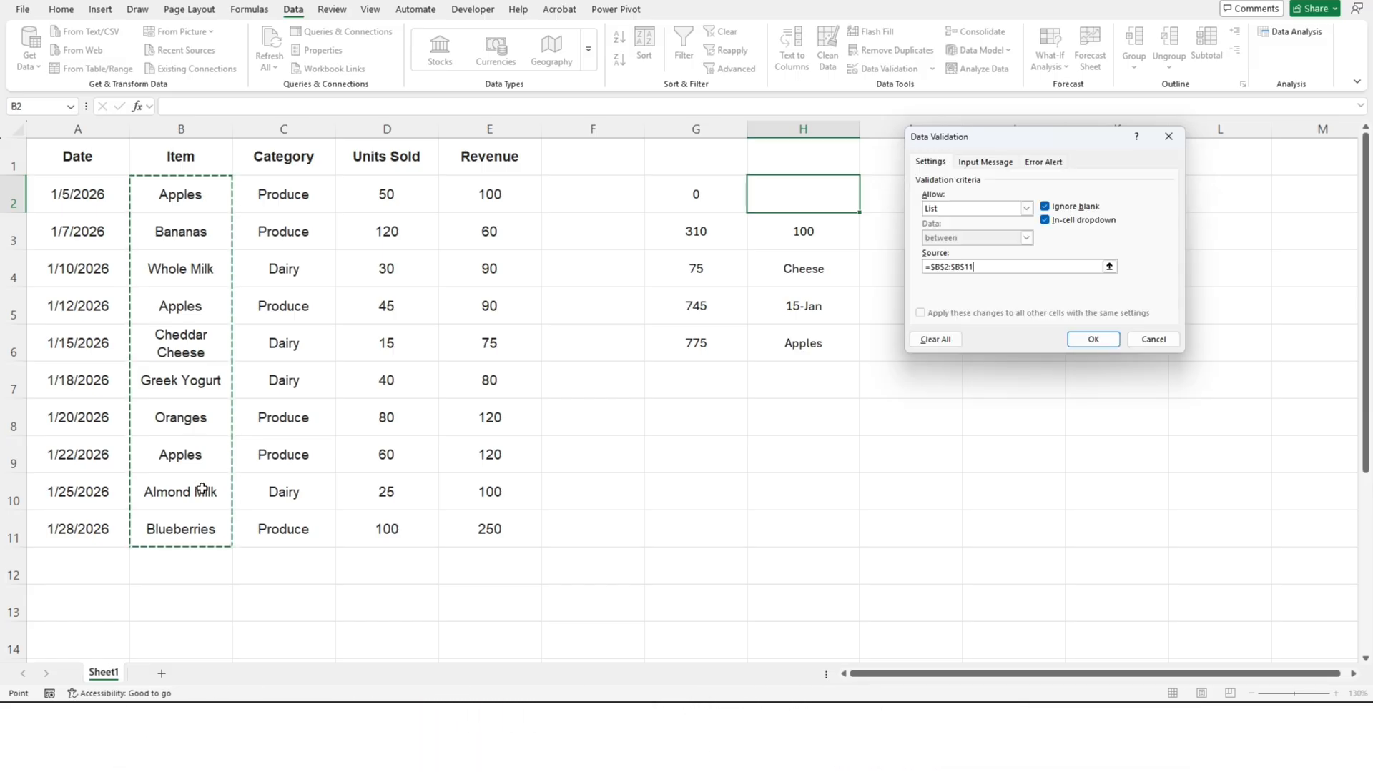
{"action": "left_click", "coordinate": [1093, 339]}
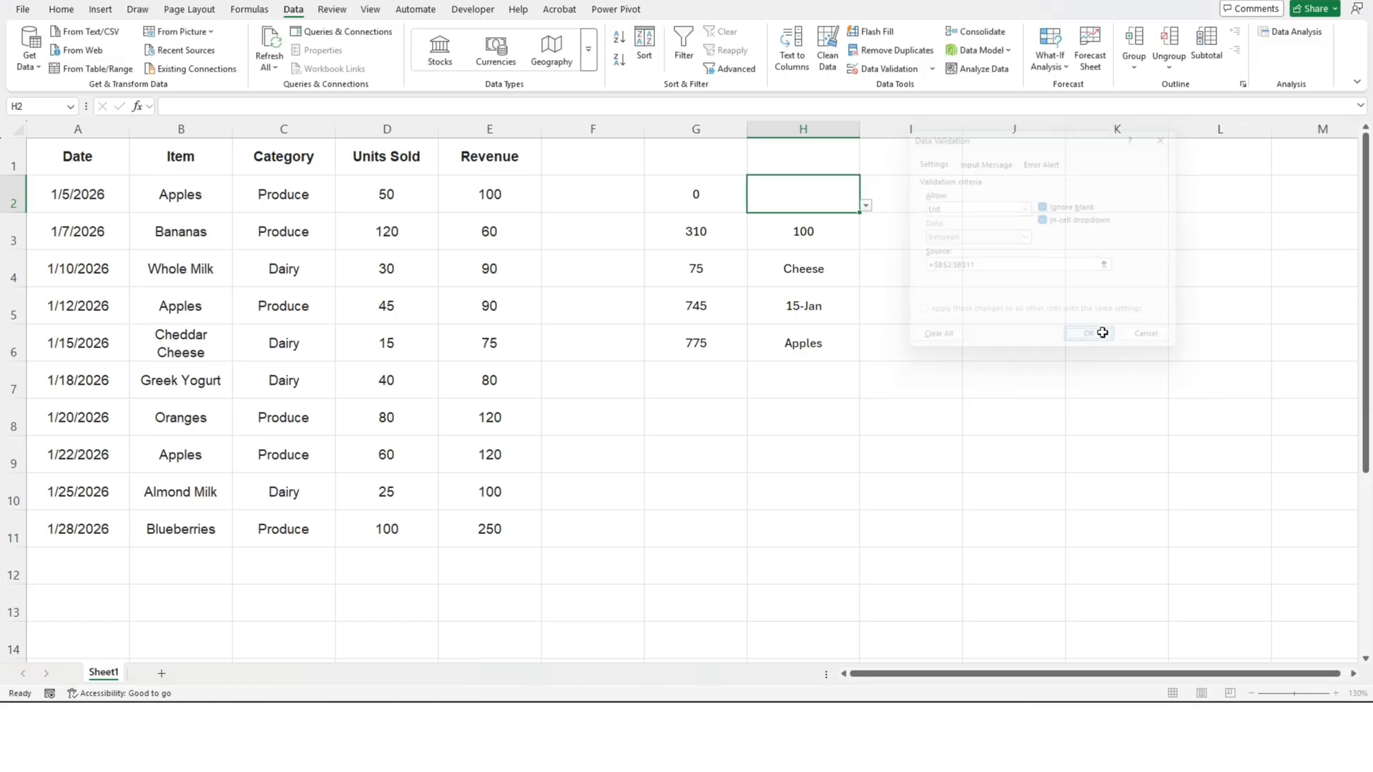
Step: Test the drop-down list in H2 by choosing Greek Yogurt, Bananas and Blueberries in turn
{"action": "left_click", "coordinate": [867, 207]}
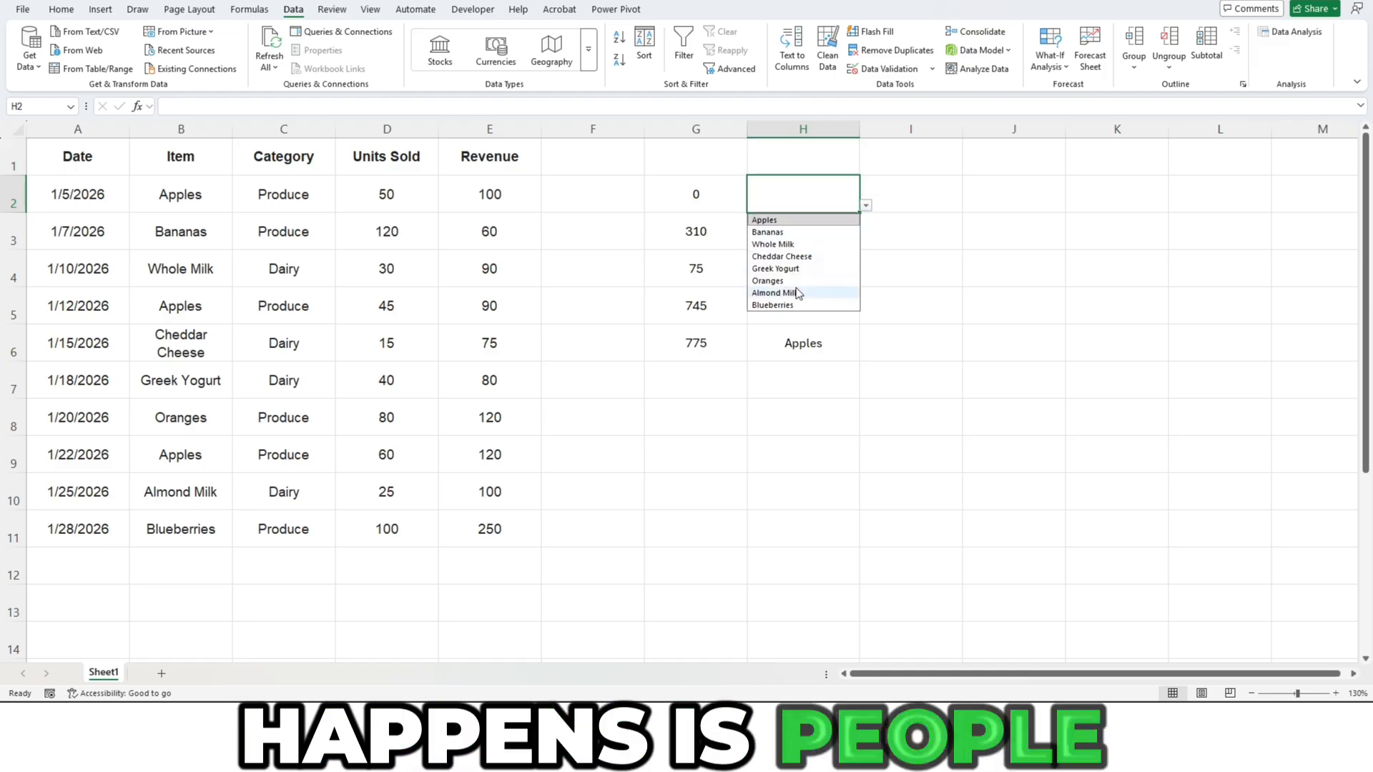
{"action": "left_click", "coordinate": [794, 268]}
{"action": "left_click", "coordinate": [864, 208]}
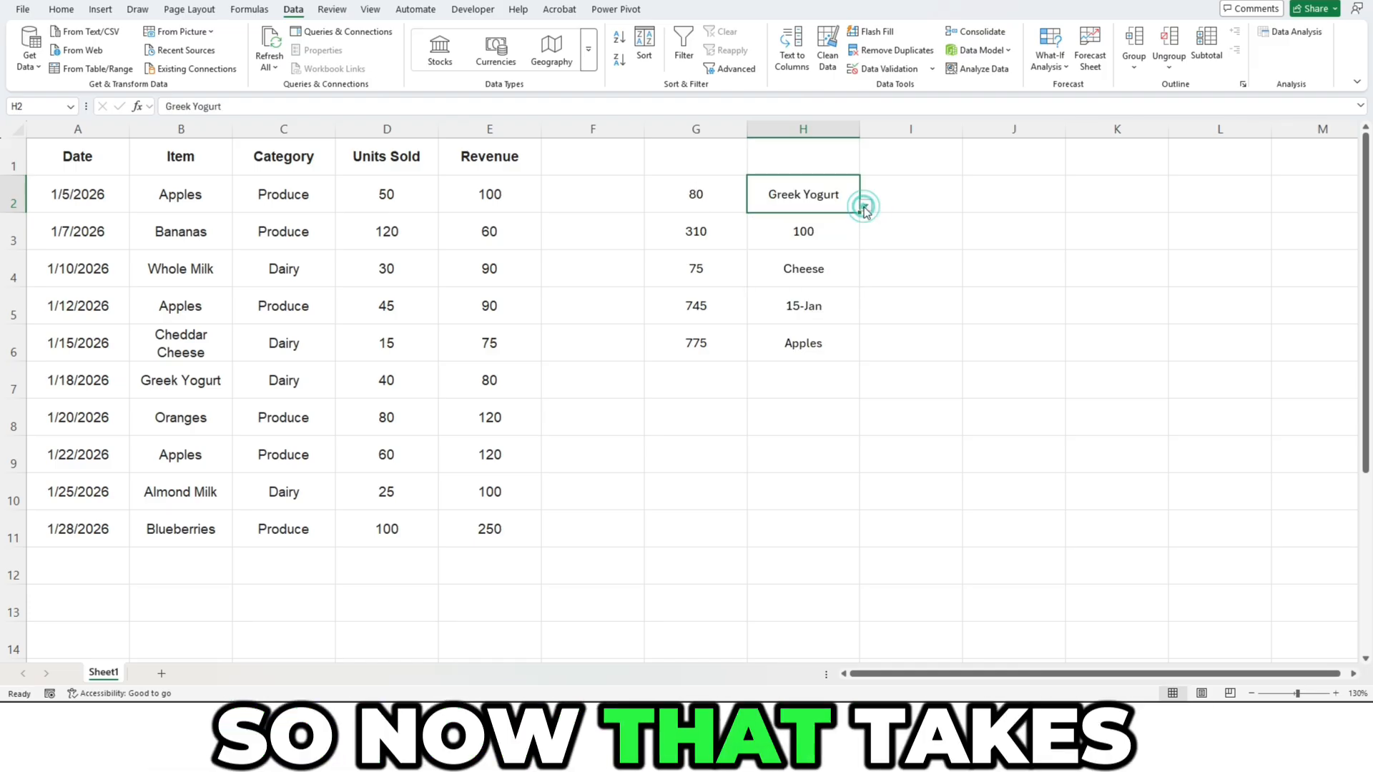
{"action": "left_click", "coordinate": [801, 232]}
{"action": "left_click", "coordinate": [866, 207]}
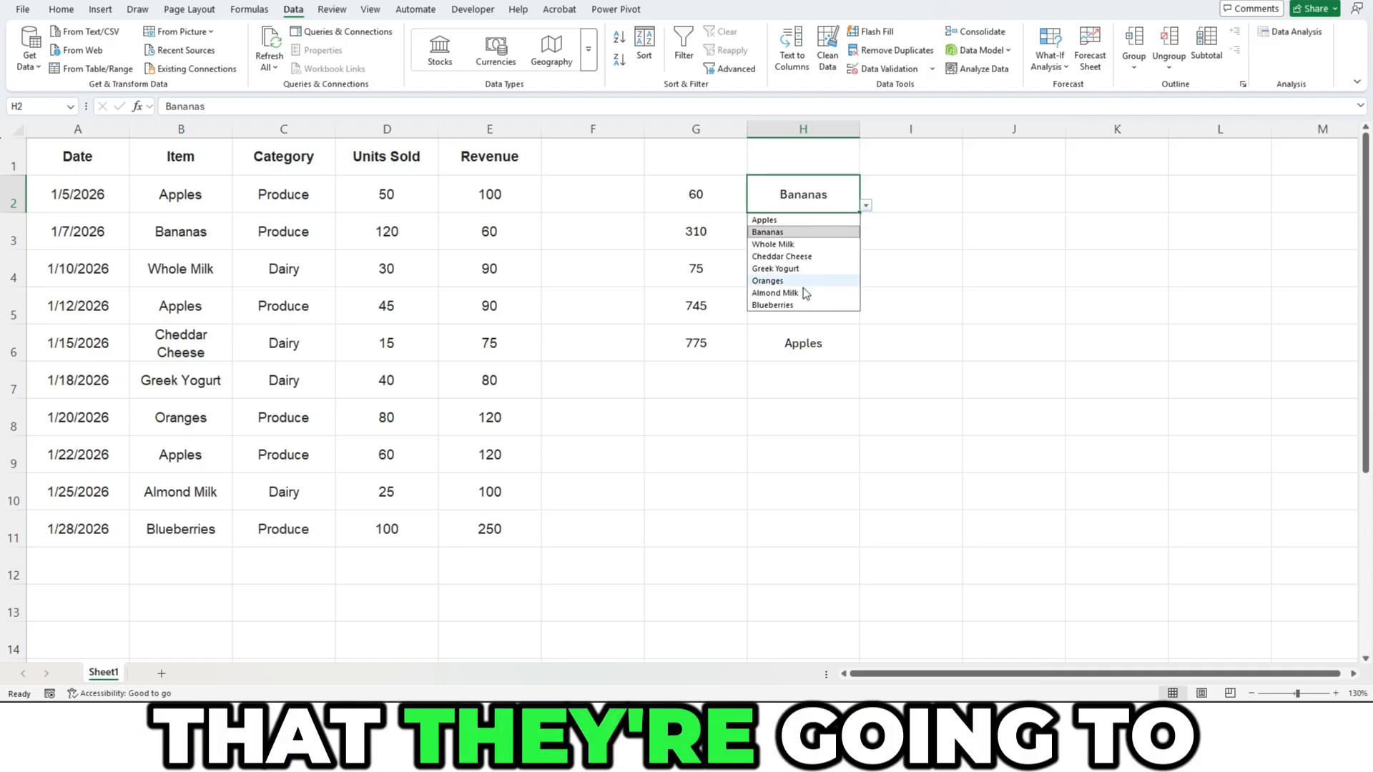
{"action": "left_click", "coordinate": [803, 305]}
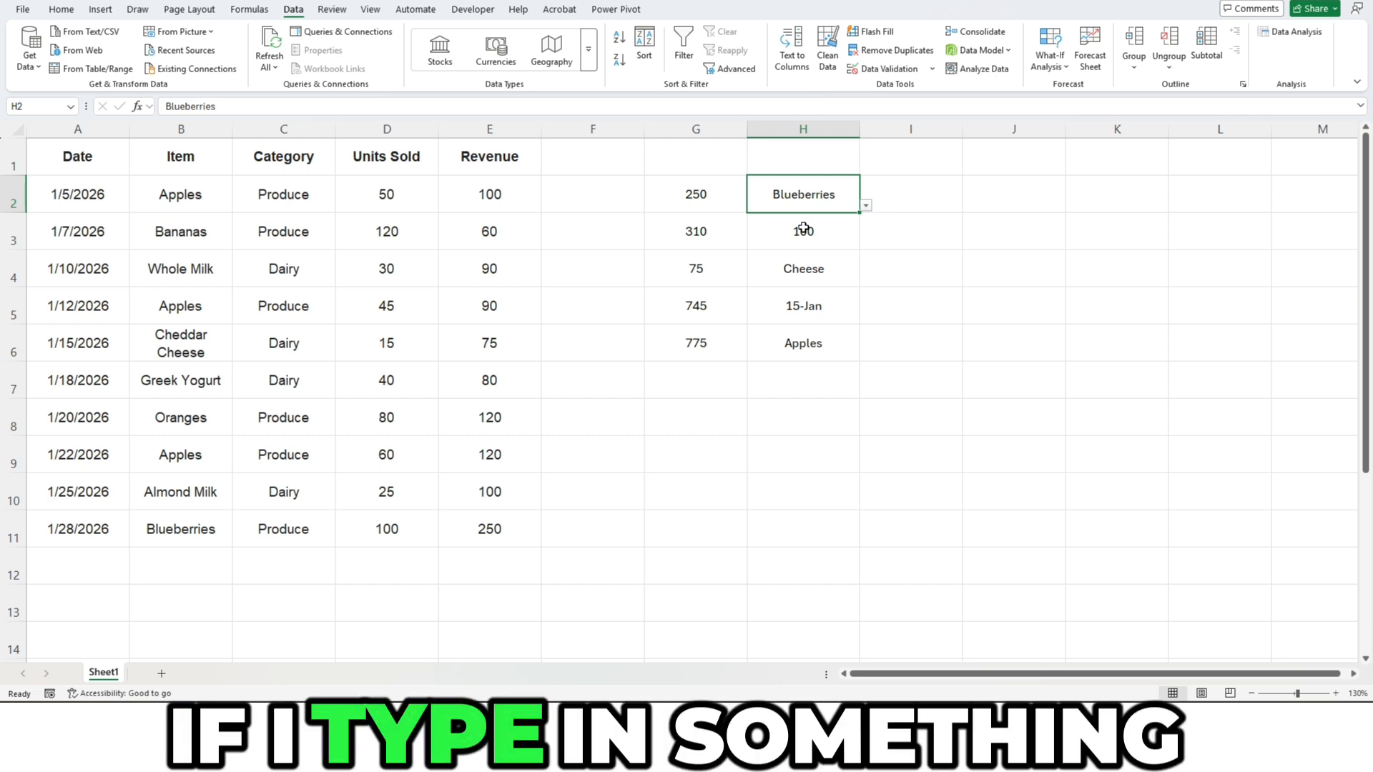
Step: Enter Orange in H2, accepting the autocompleted list item Oranges
{"action": "type", "text": "Orange"}
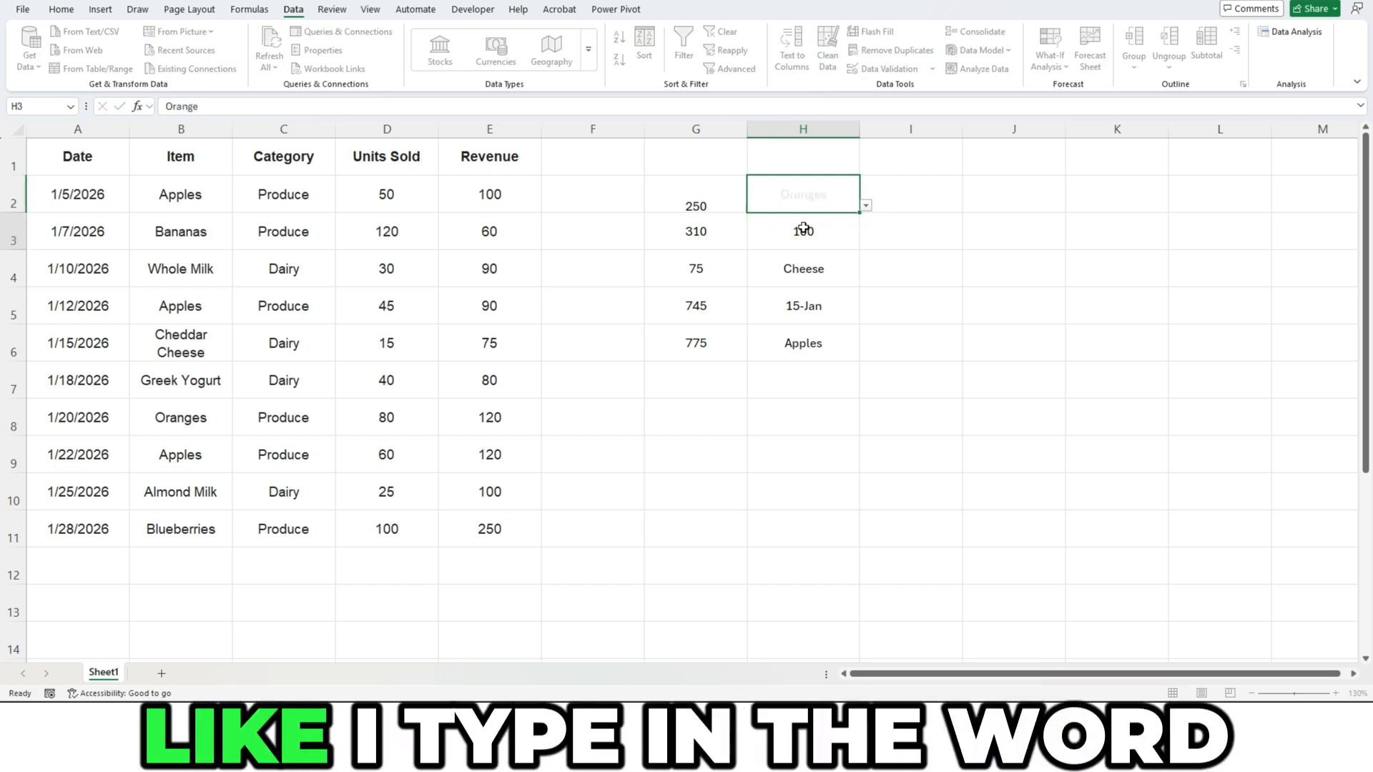
{"action": "key", "text": "Return"}
{"action": "key", "text": "Up"}
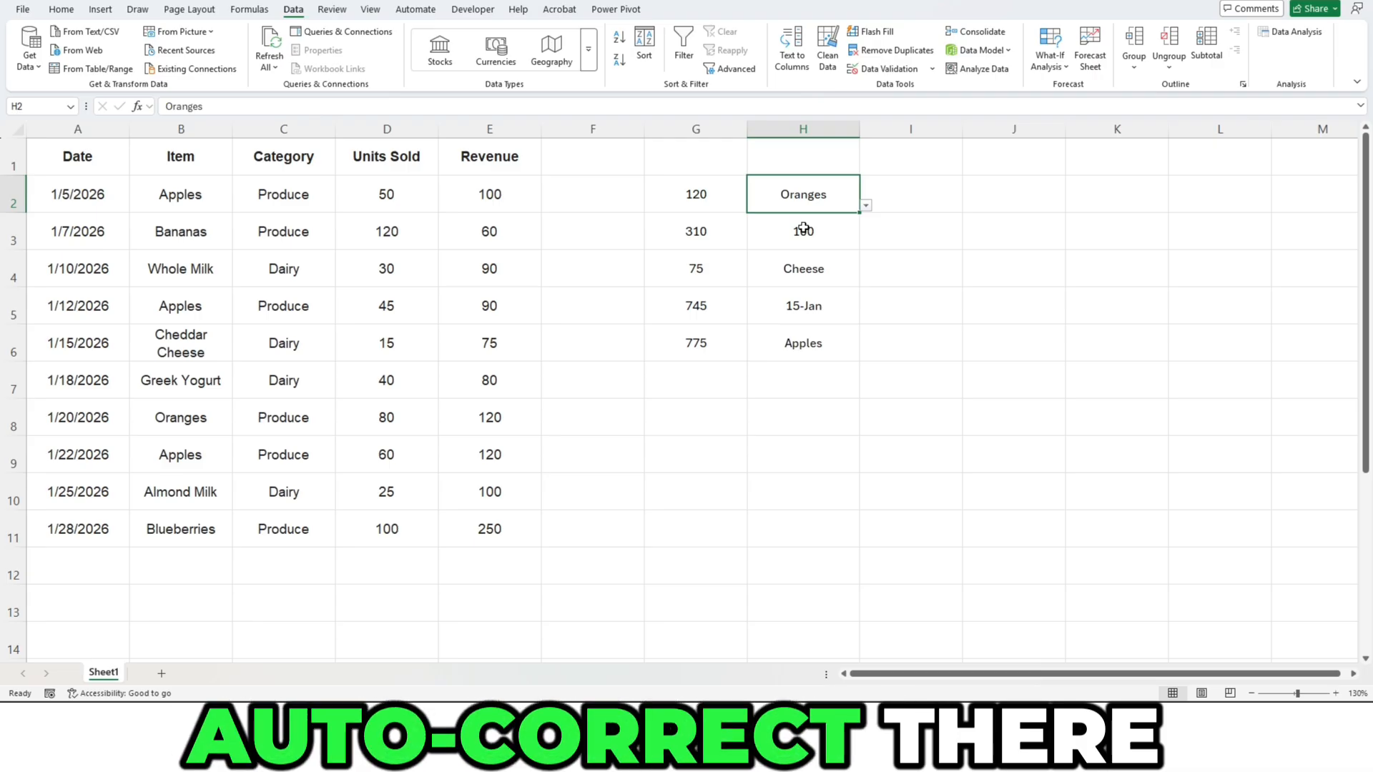
Step: Test the validation by trying to enter Orangeadsfads in H2, and cancel the entry
{"action": "type", "text": "Orange"}
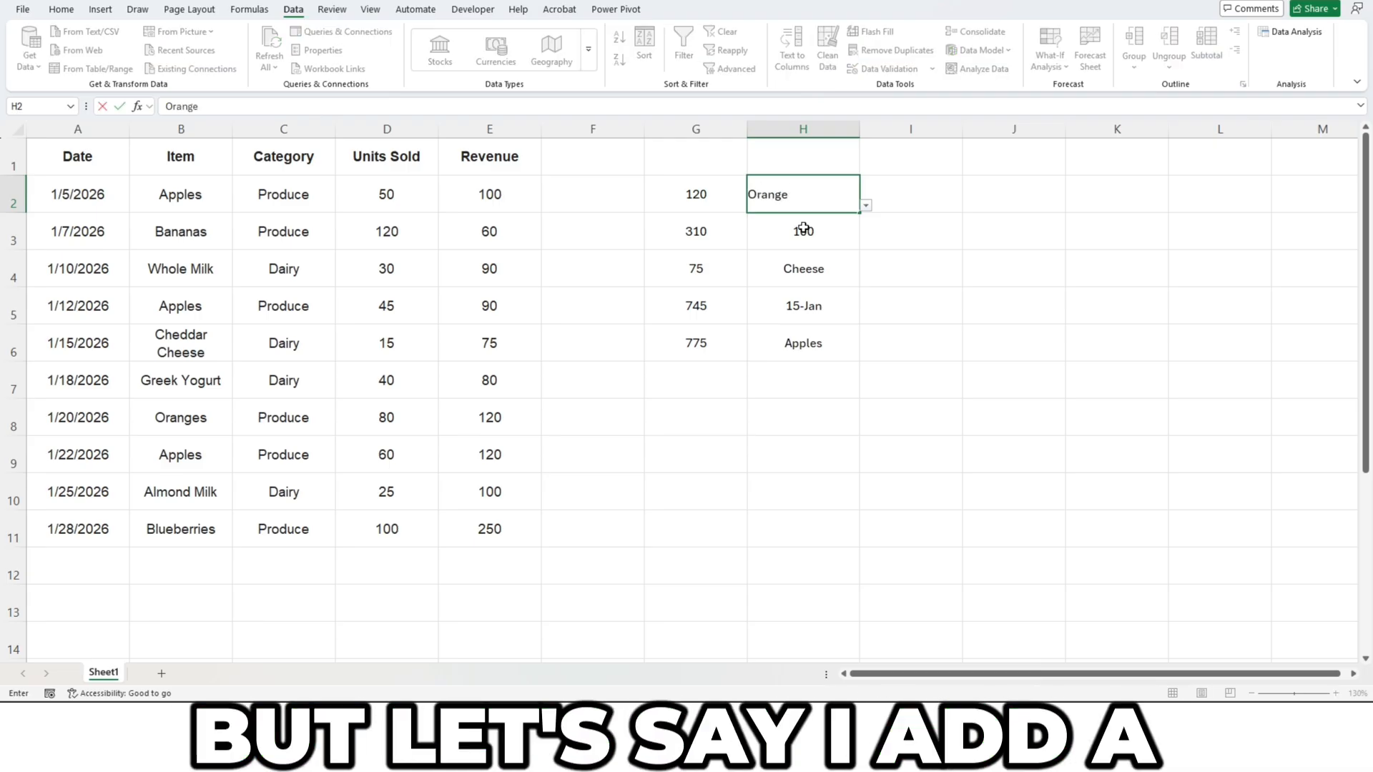
{"action": "type", "text": "adsfads"}
{"action": "key", "text": "Return"}
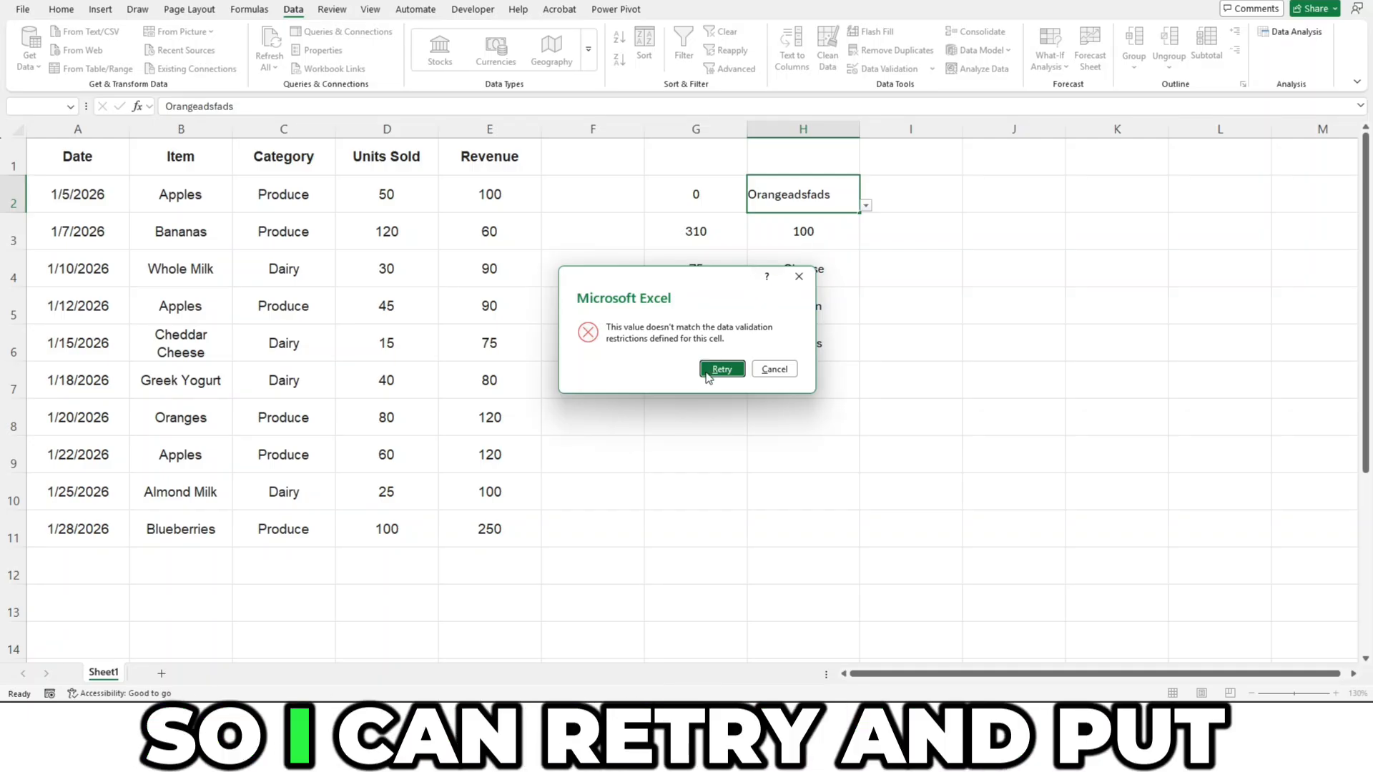
{"action": "key", "text": "Return"}
{"action": "key", "text": "Return"}
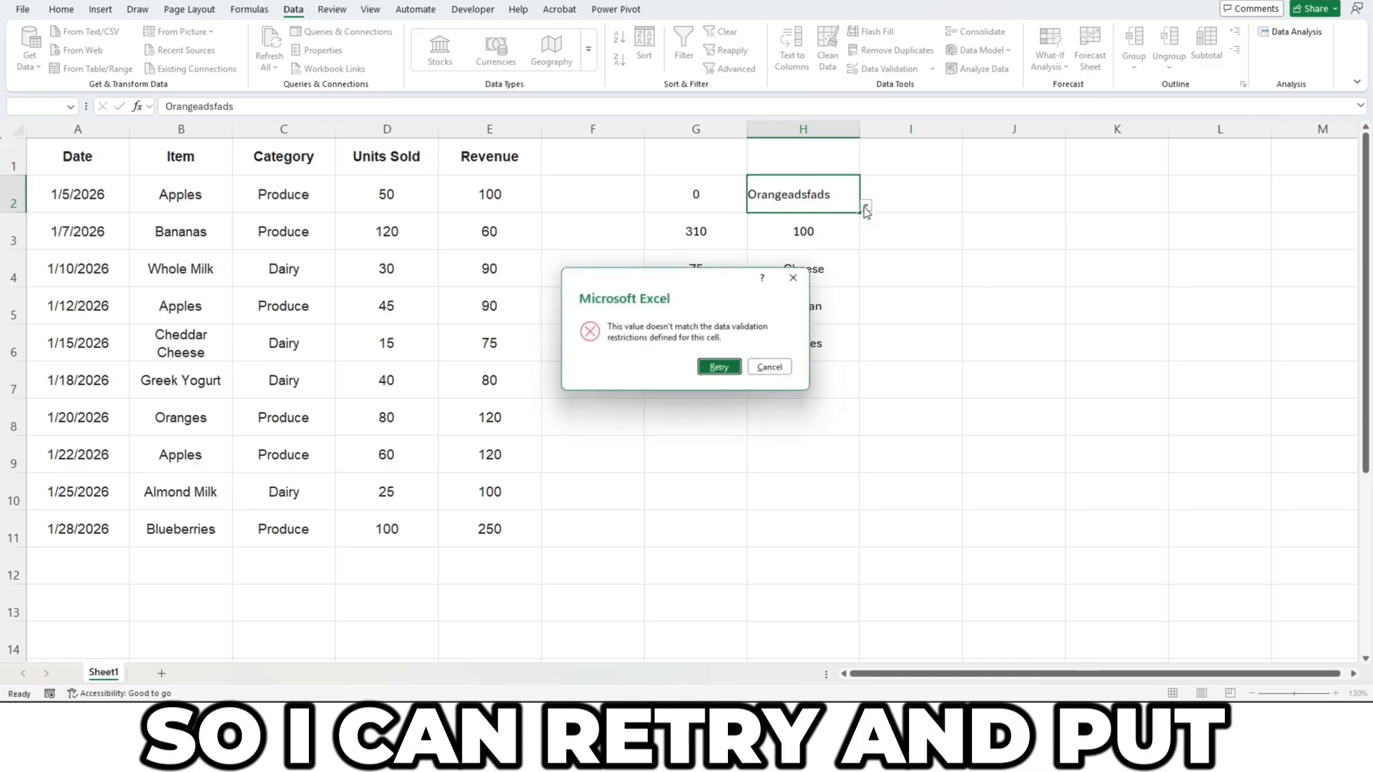
{"action": "key", "text": "Escape"}
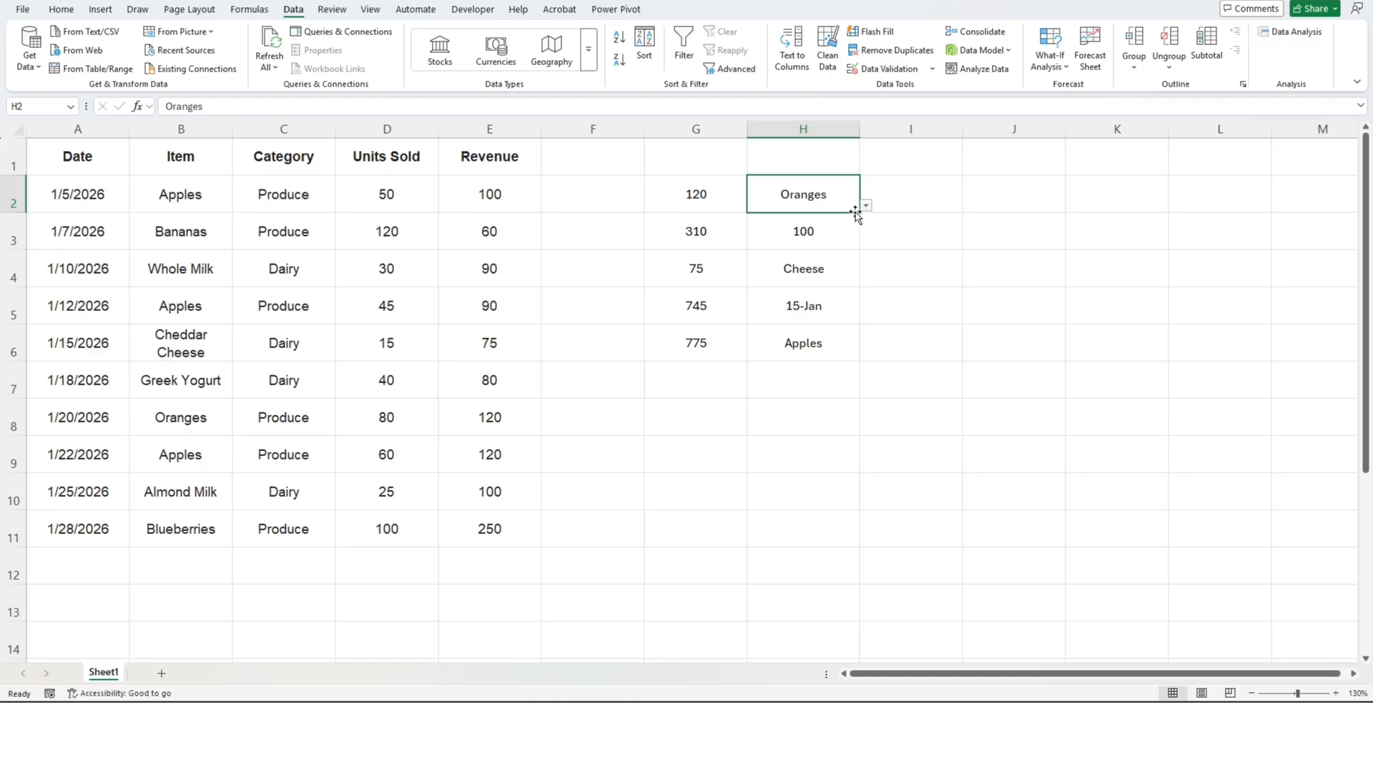
Step: Review the drop-down items in H2 and the data validation settings behind them
{"action": "left_click", "coordinate": [865, 207]}
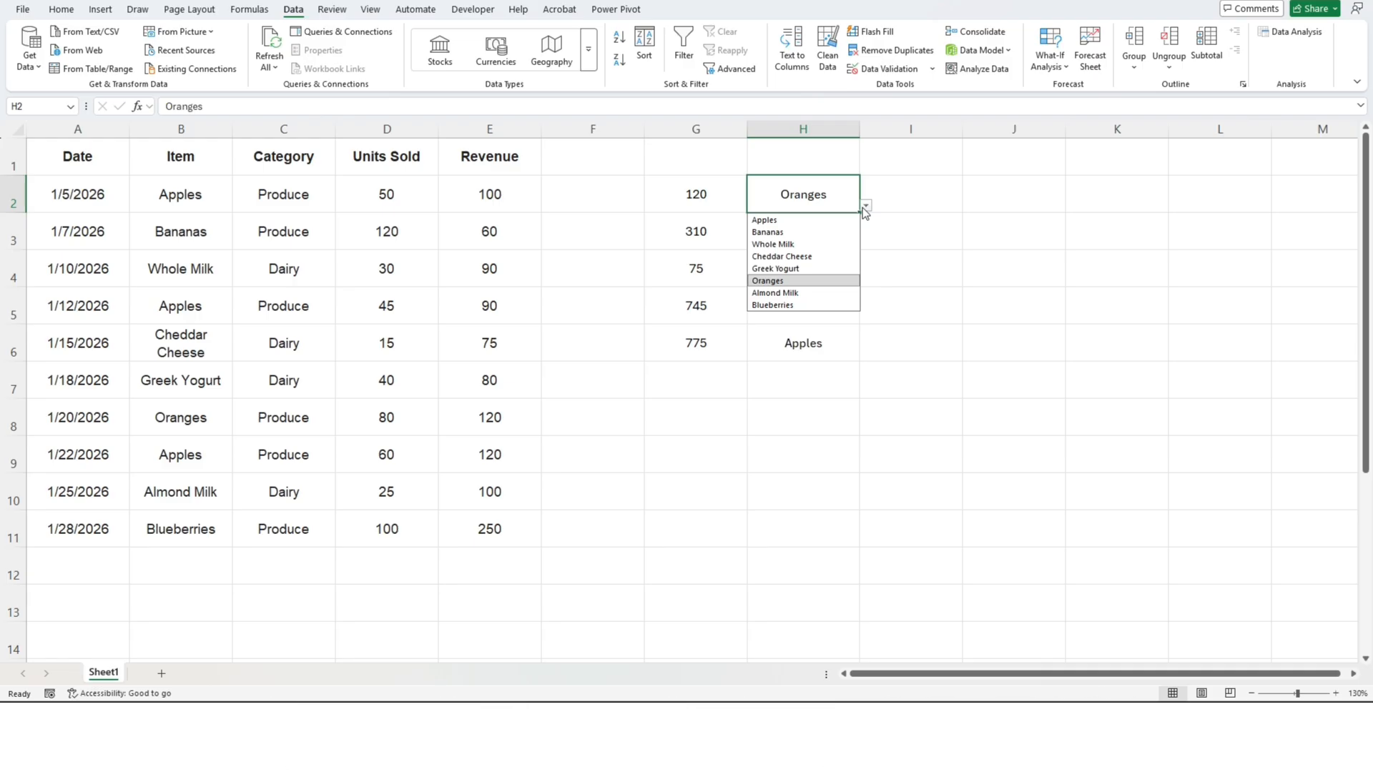
{"action": "left_click", "coordinate": [862, 208]}
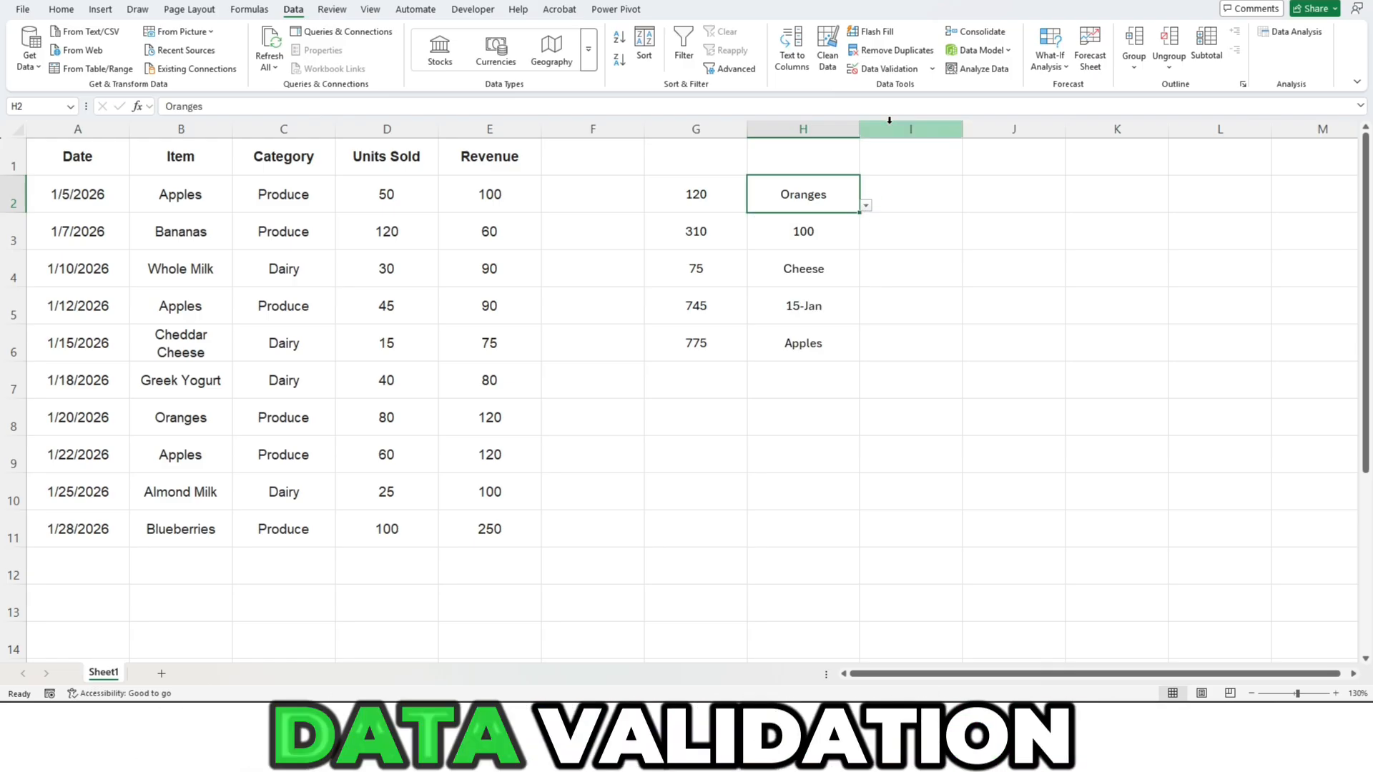
{"action": "left_click", "coordinate": [887, 68]}
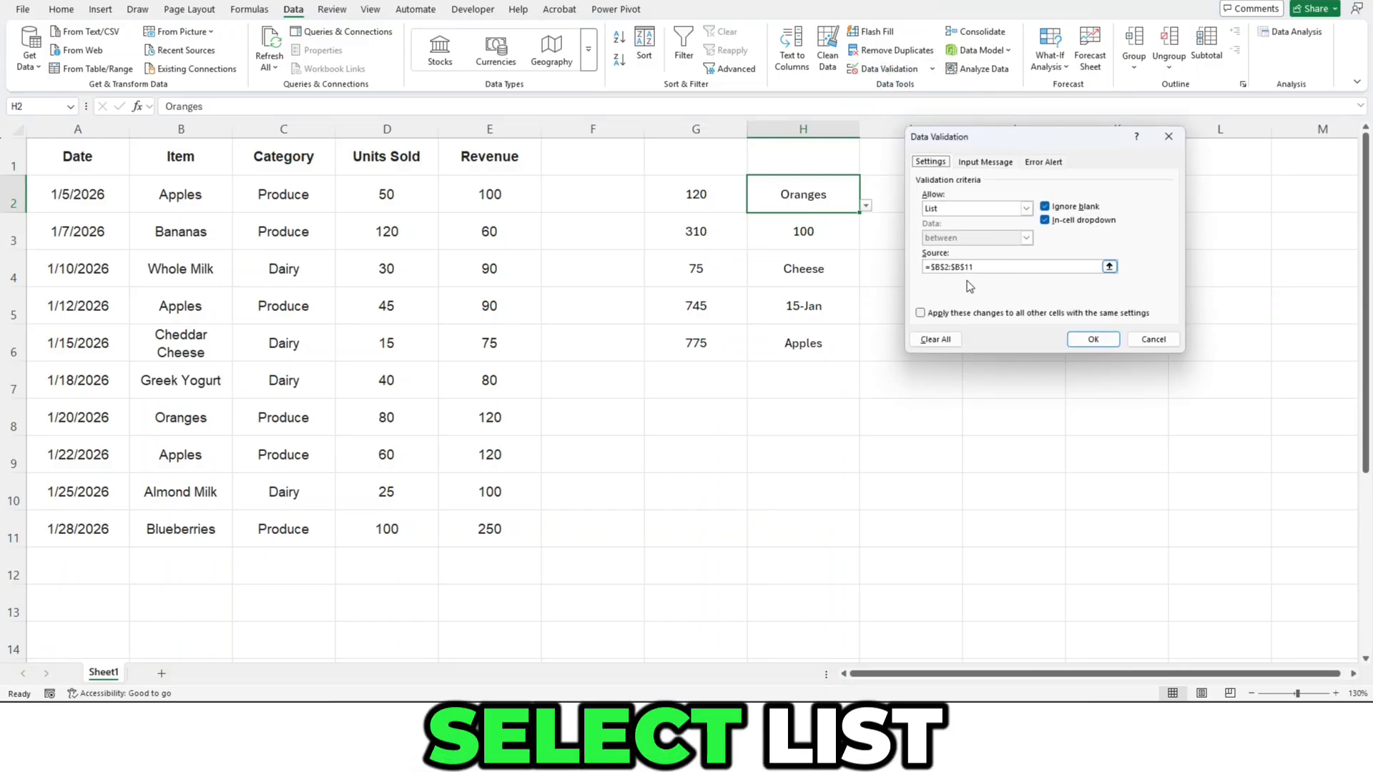
{"action": "left_click", "coordinate": [1095, 340]}
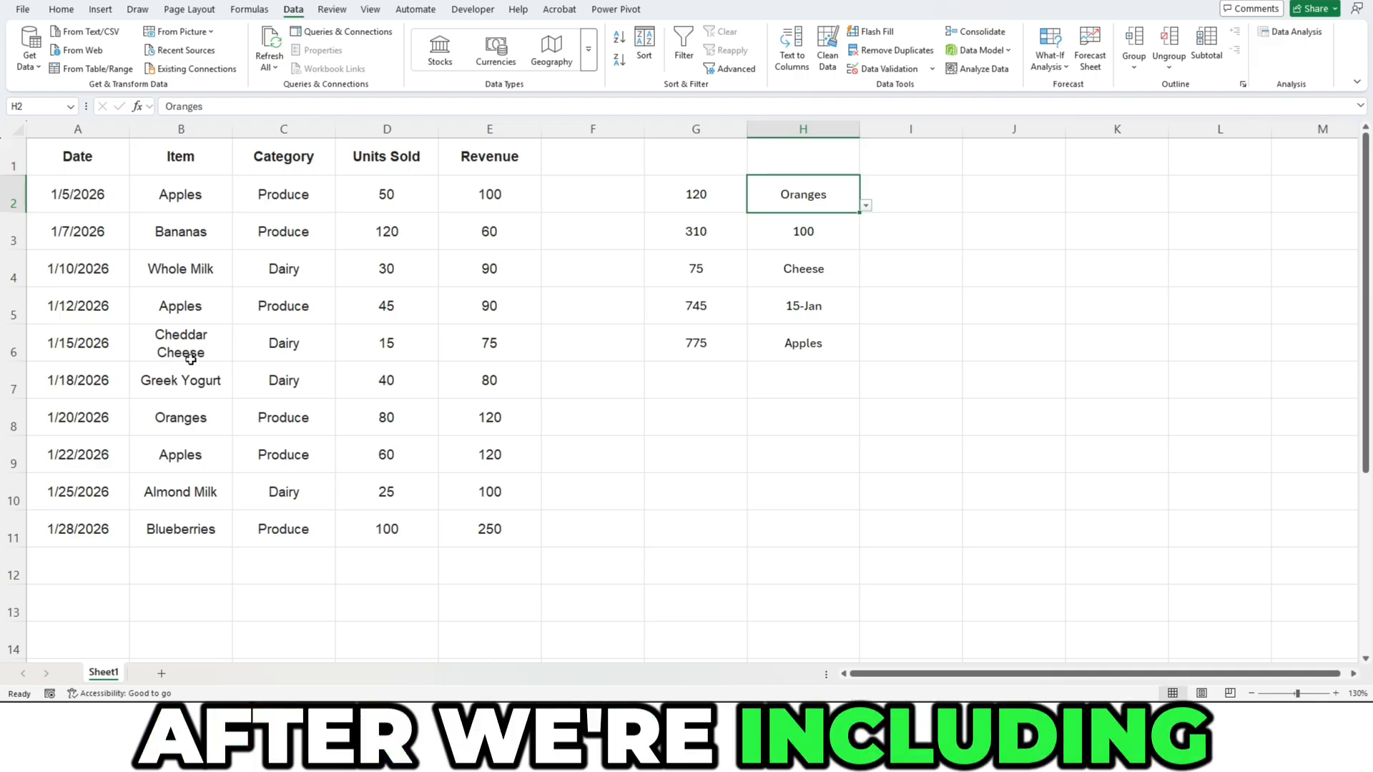
Step: Start a SUMIFS formula in G8 with the revenue values E2:E11 as the sum range
{"action": "left_click", "coordinate": [709, 417]}
{"action": "type", "text": "="}
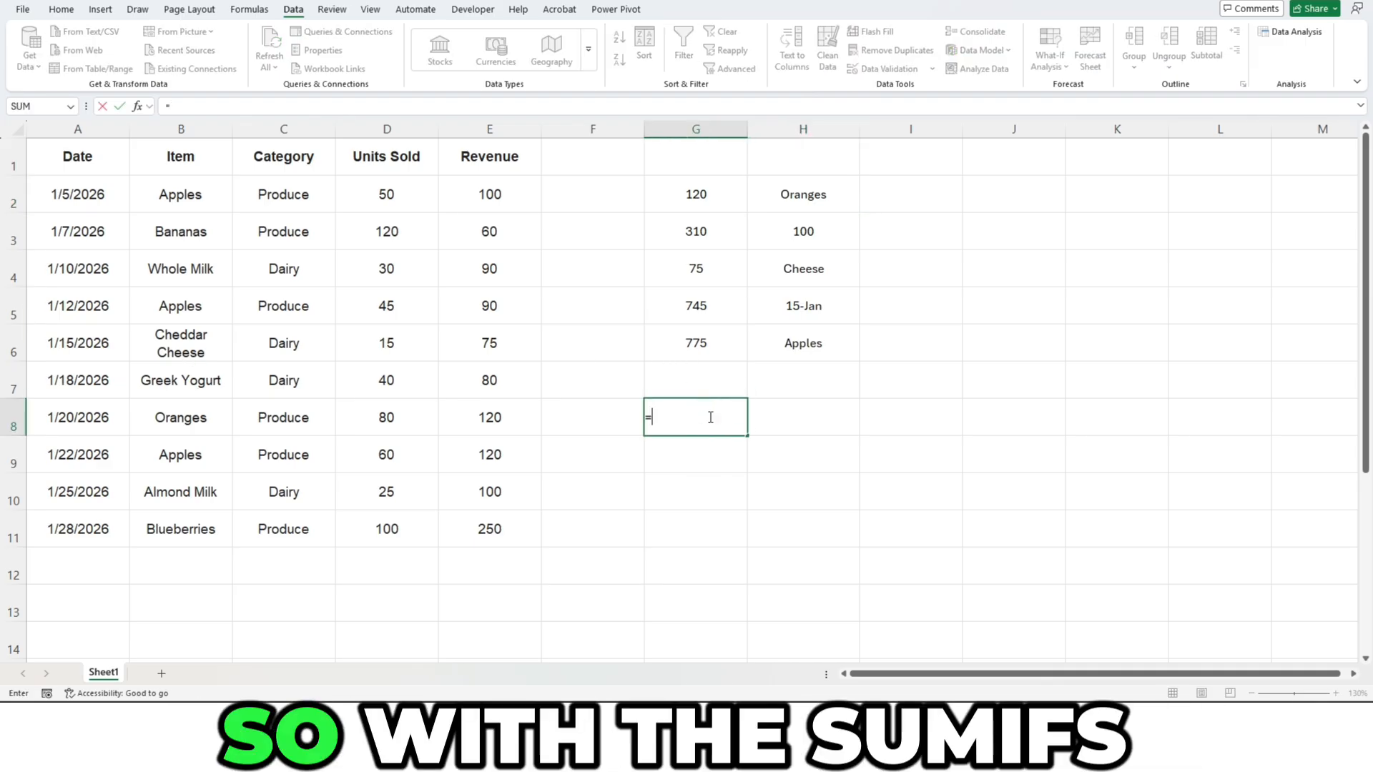
{"action": "type", "text": "sumifs"}
{"action": "key", "text": "Tab"}
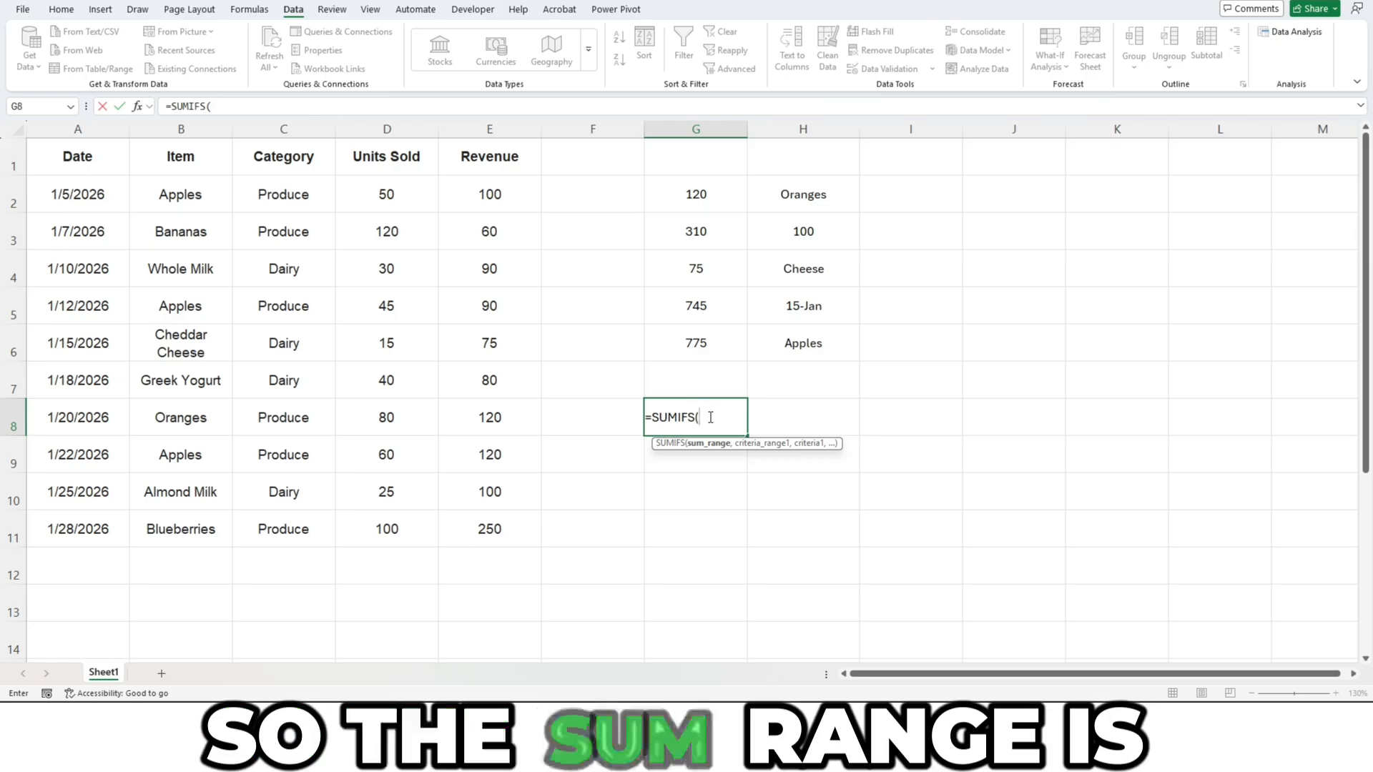
{"action": "left_click", "coordinate": [490, 186]}
{"action": "left_click_drag", "start_coordinate": [490, 186], "coordinate": [482, 518]}
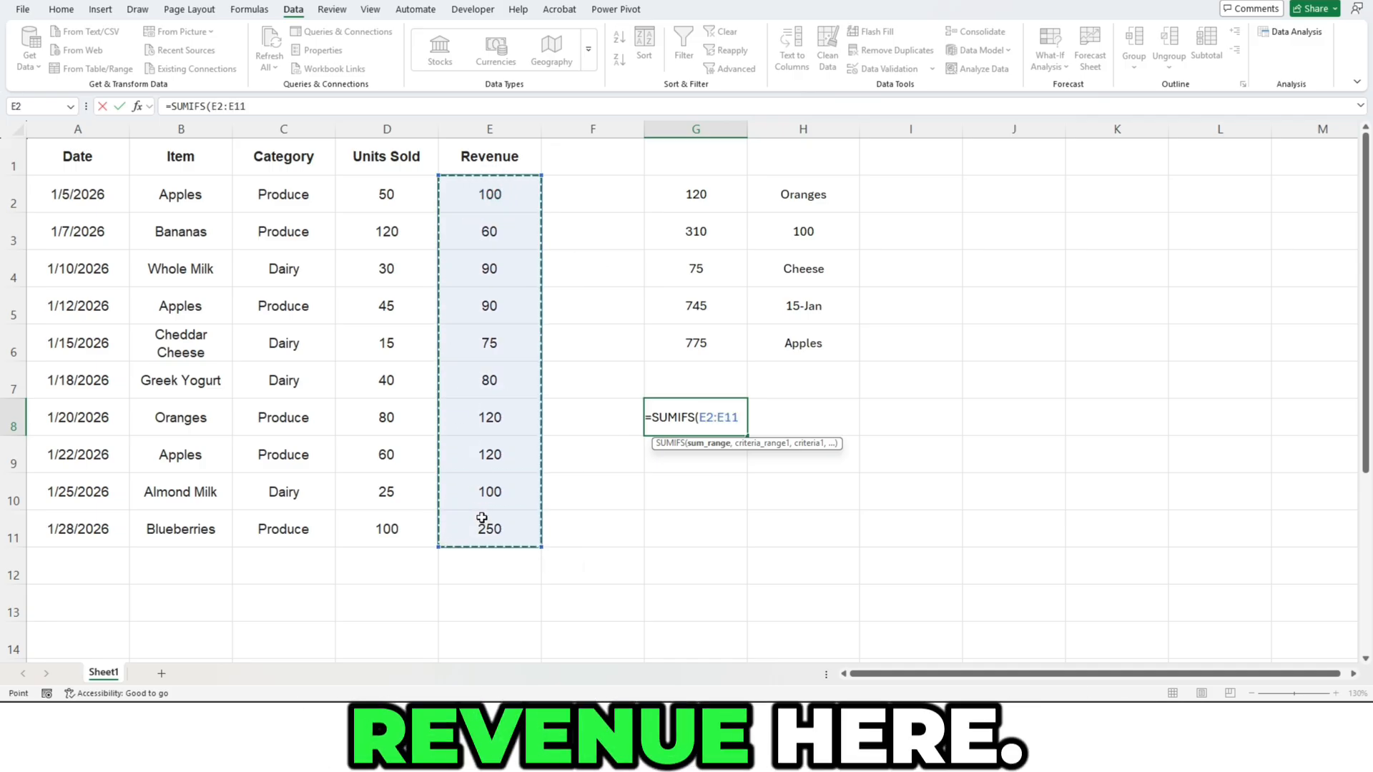
{"action": "type", "text": ","}
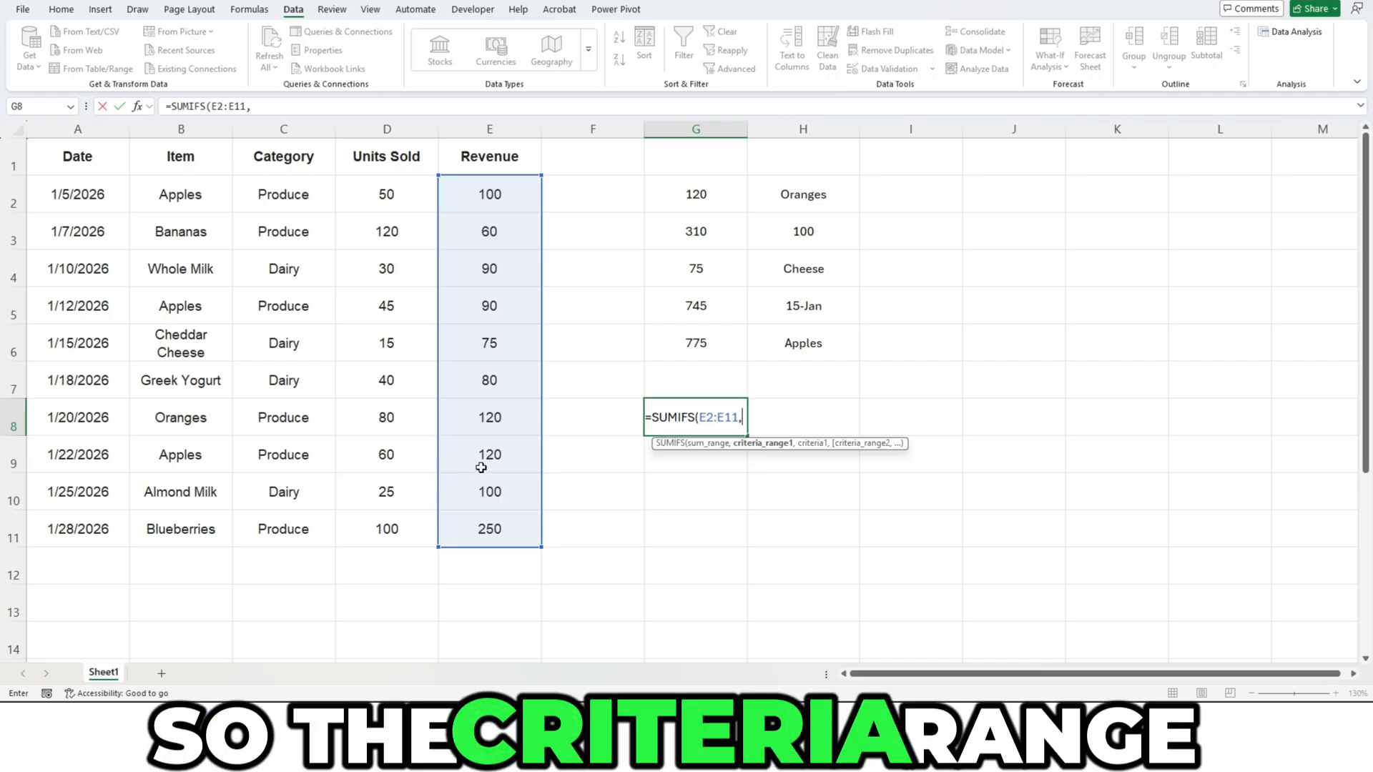
Step: Add the first SUMIFS criterion in G8, matching the items in B2:B11 to H6
{"action": "left_click_drag", "start_coordinate": [190, 192], "coordinate": [196, 516]}
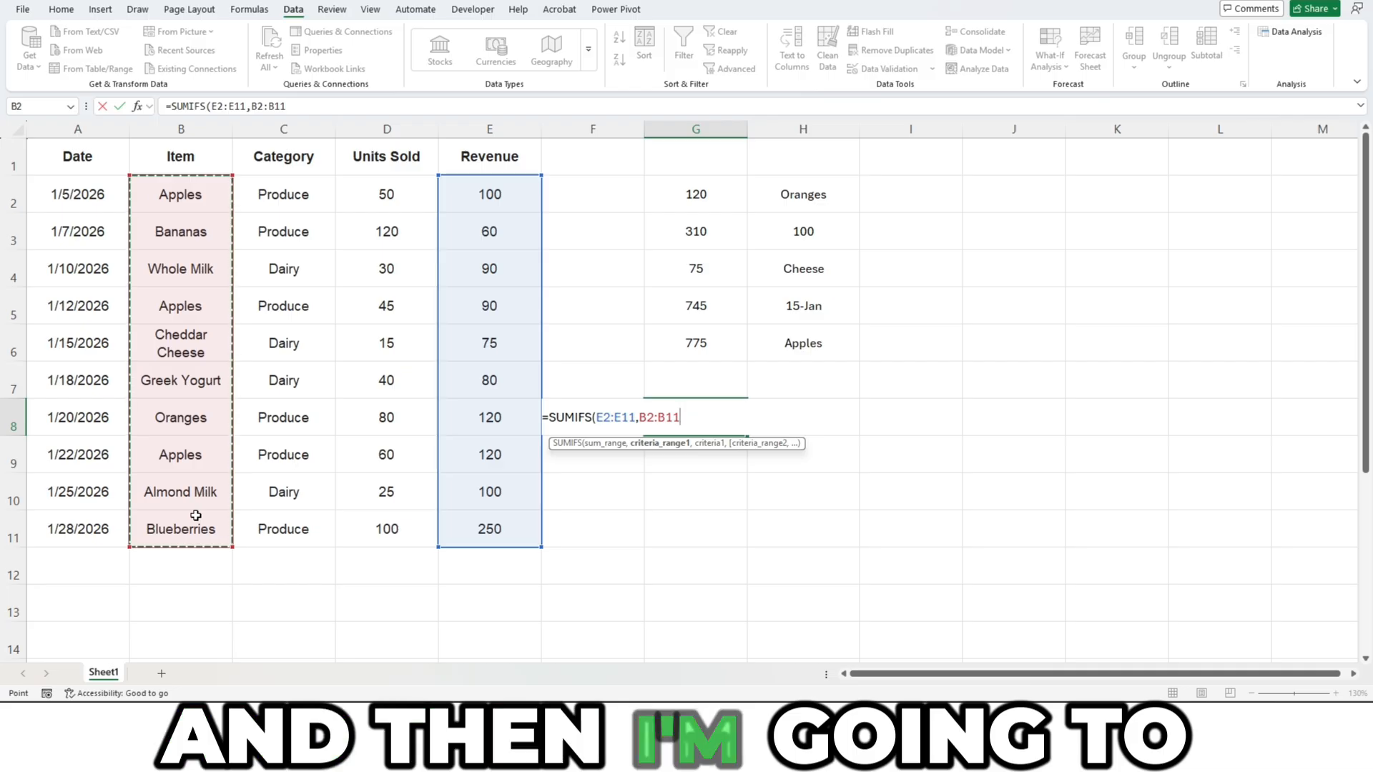
{"action": "type", "text": ","}
{"action": "left_click", "coordinate": [782, 343]}
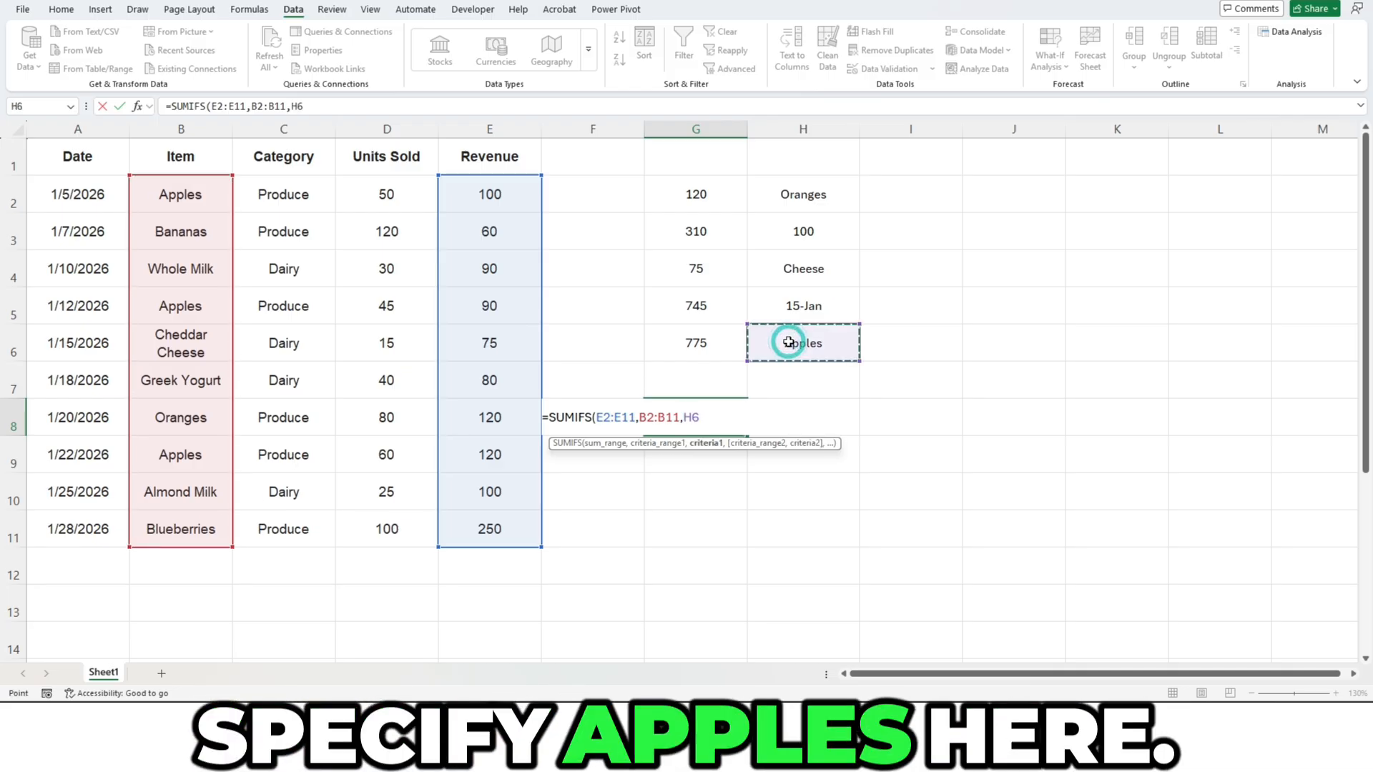
{"action": "type", "text": ","}
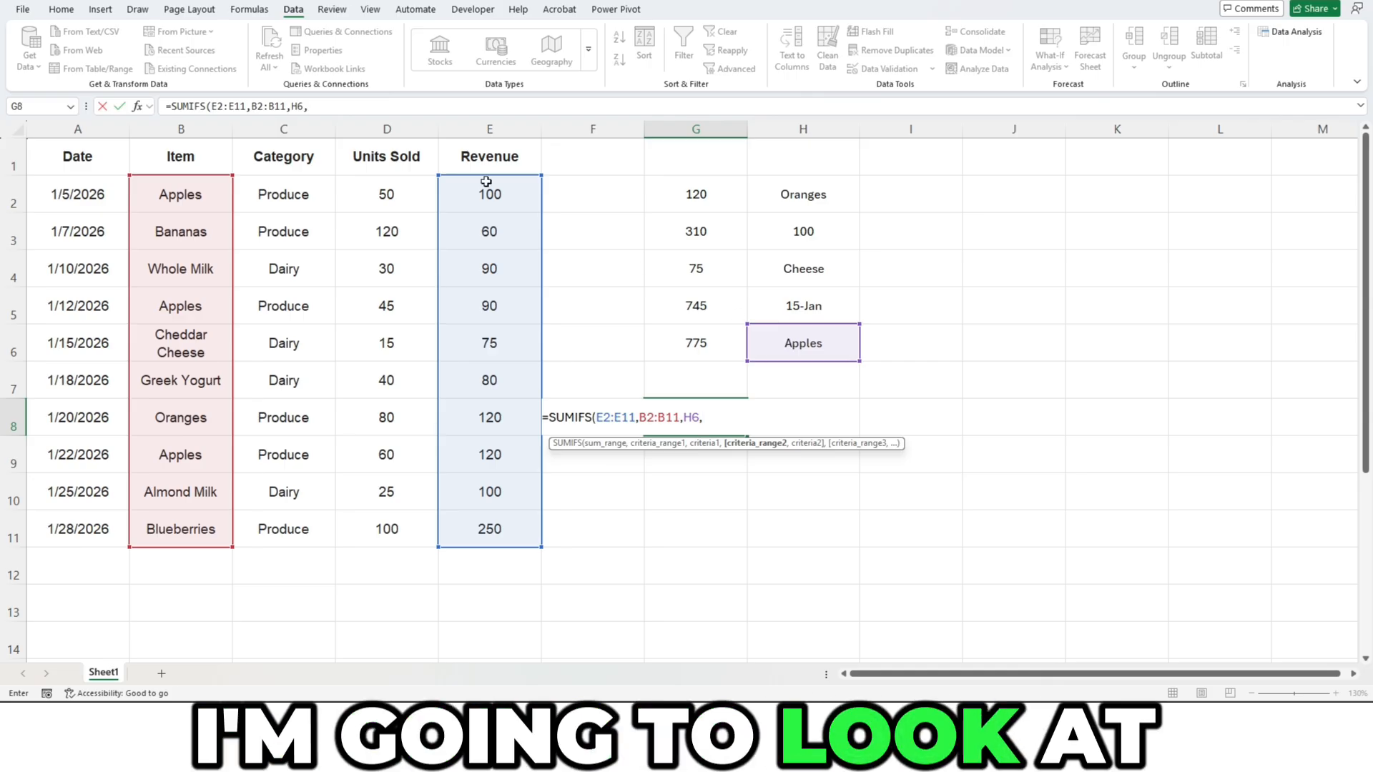
Step: Add a second criterion for the dates in A2:A11 with ">="&H5 and complete the SUMIFS formula in G8
{"action": "left_click_drag", "start_coordinate": [101, 193], "coordinate": [75, 535]}
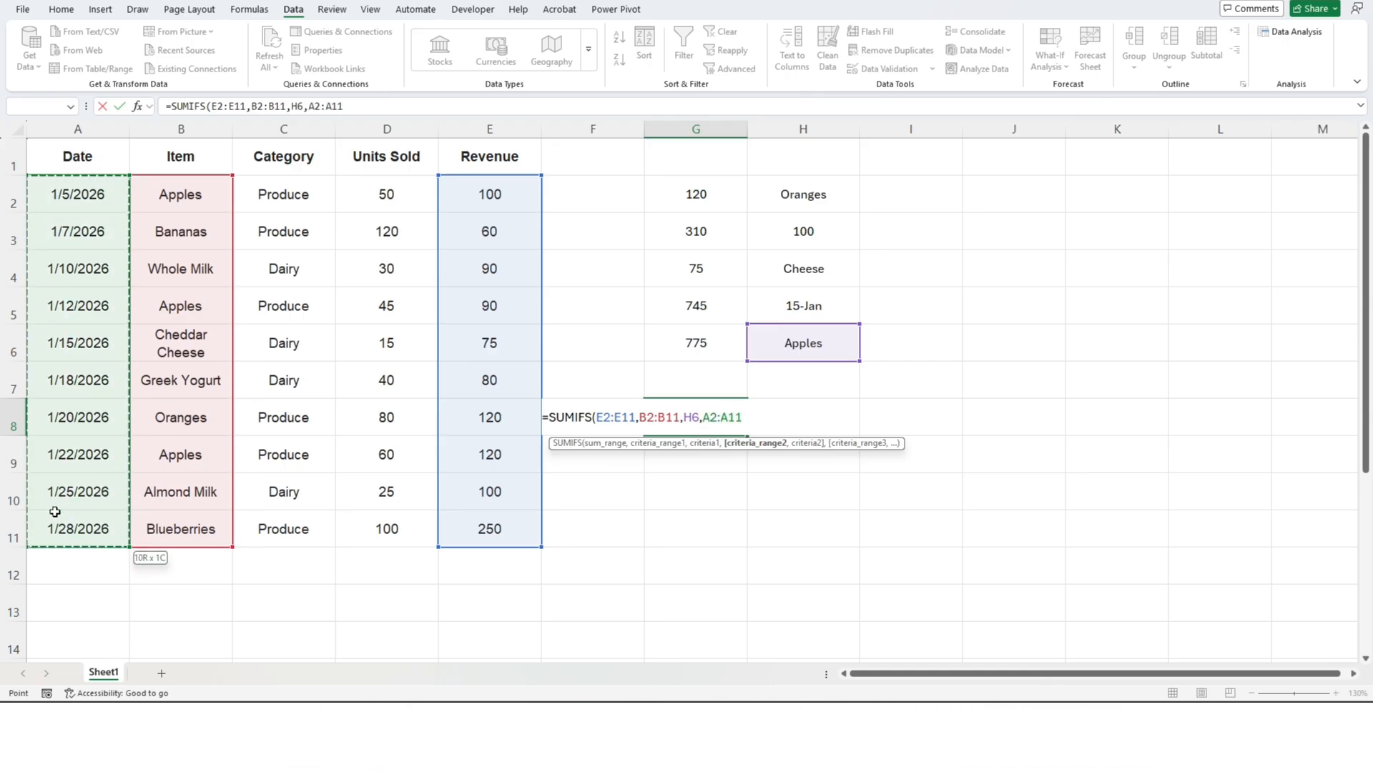
{"action": "type", "text": ","}
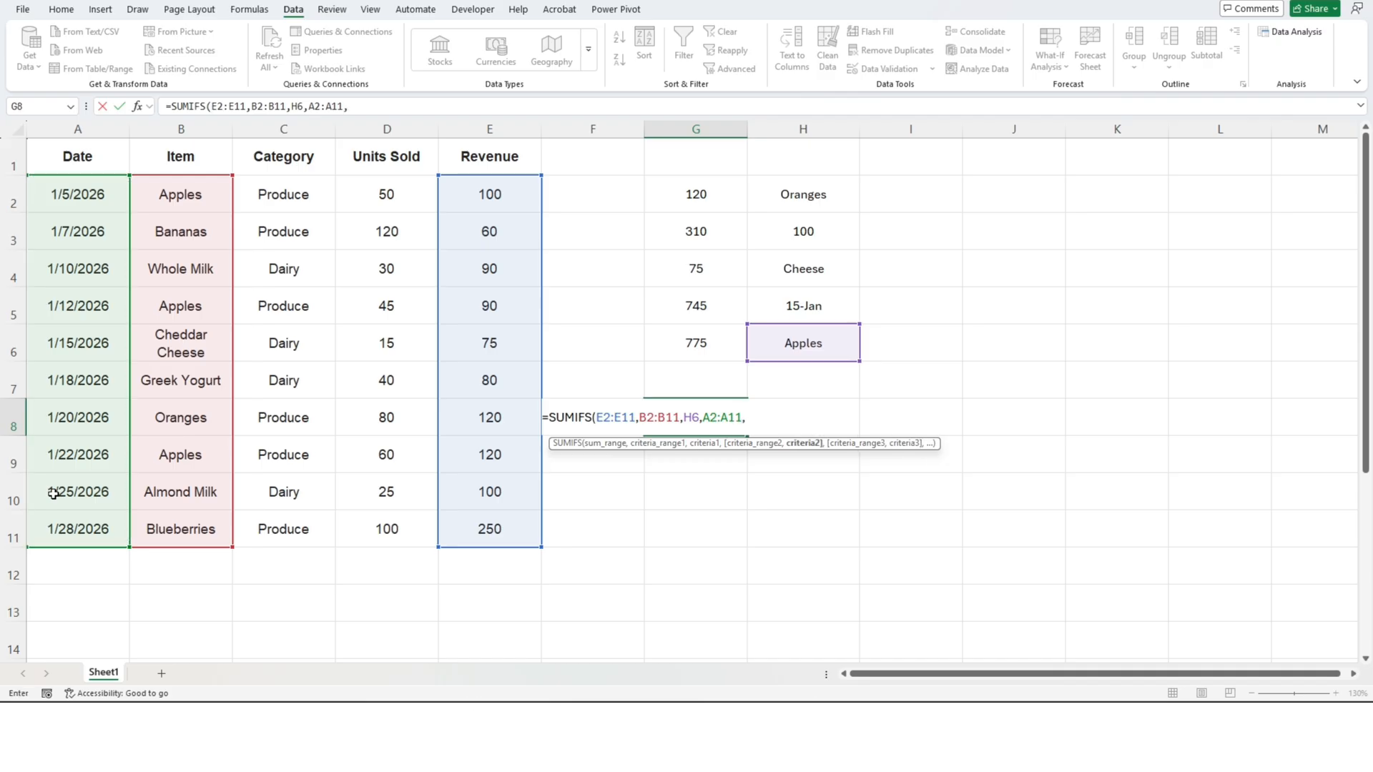
{"action": "type", "text": "\">="}
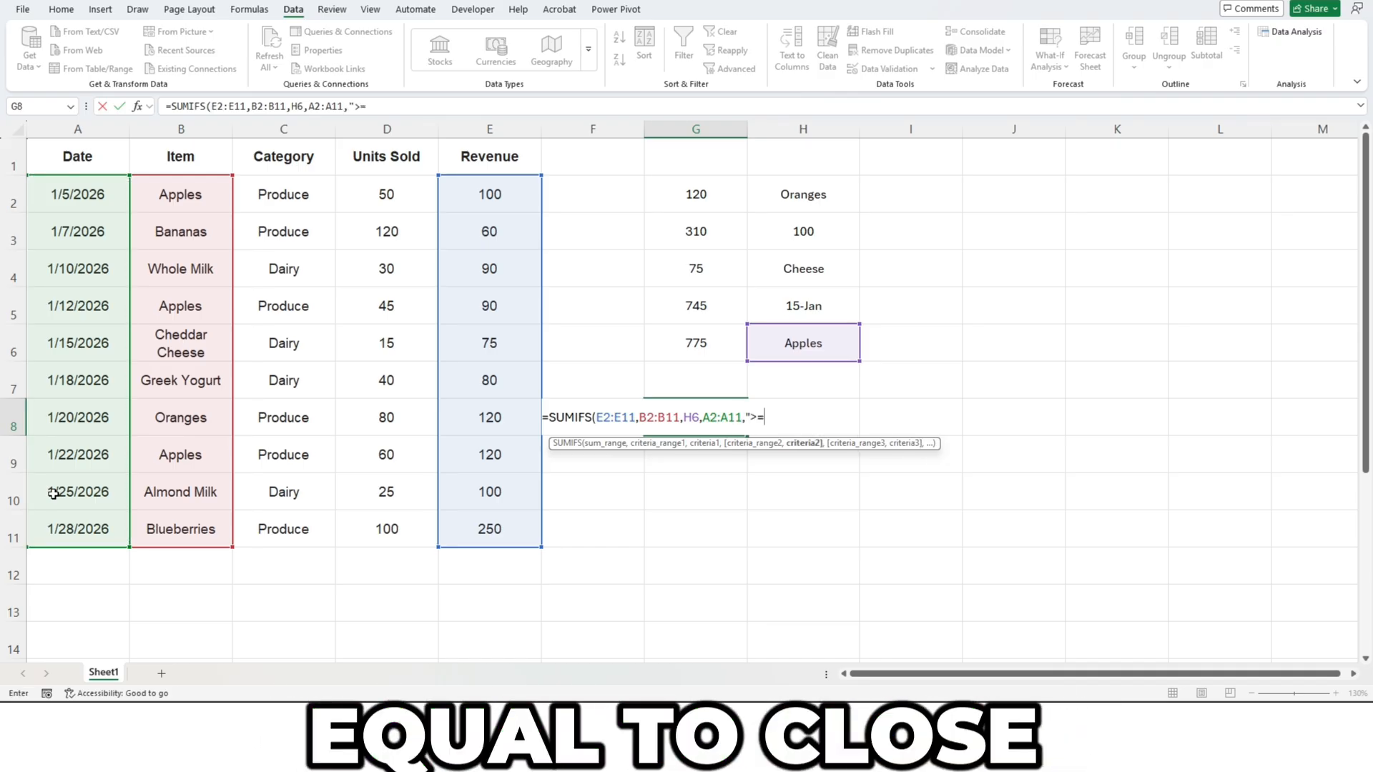
{"action": "type", "text": "\""}
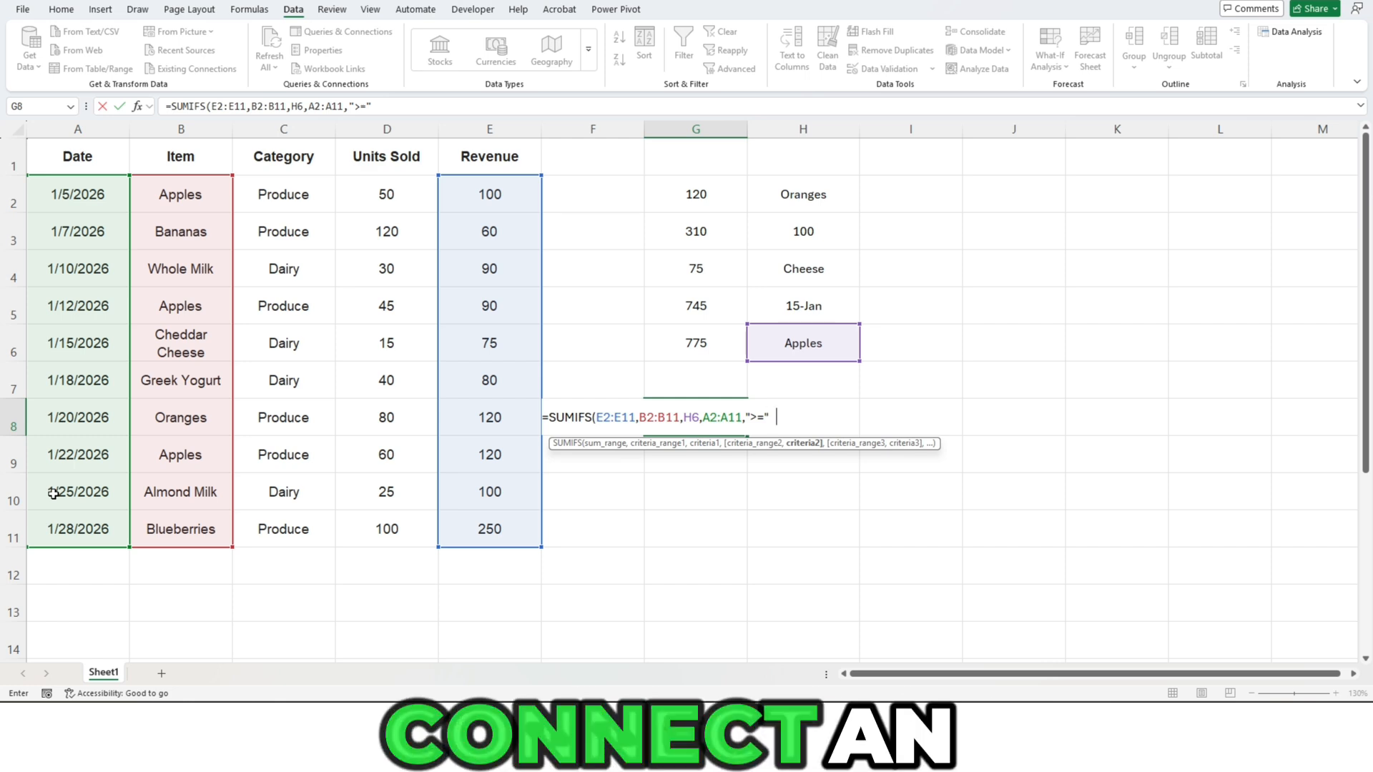
{"action": "type", "text": "&"}
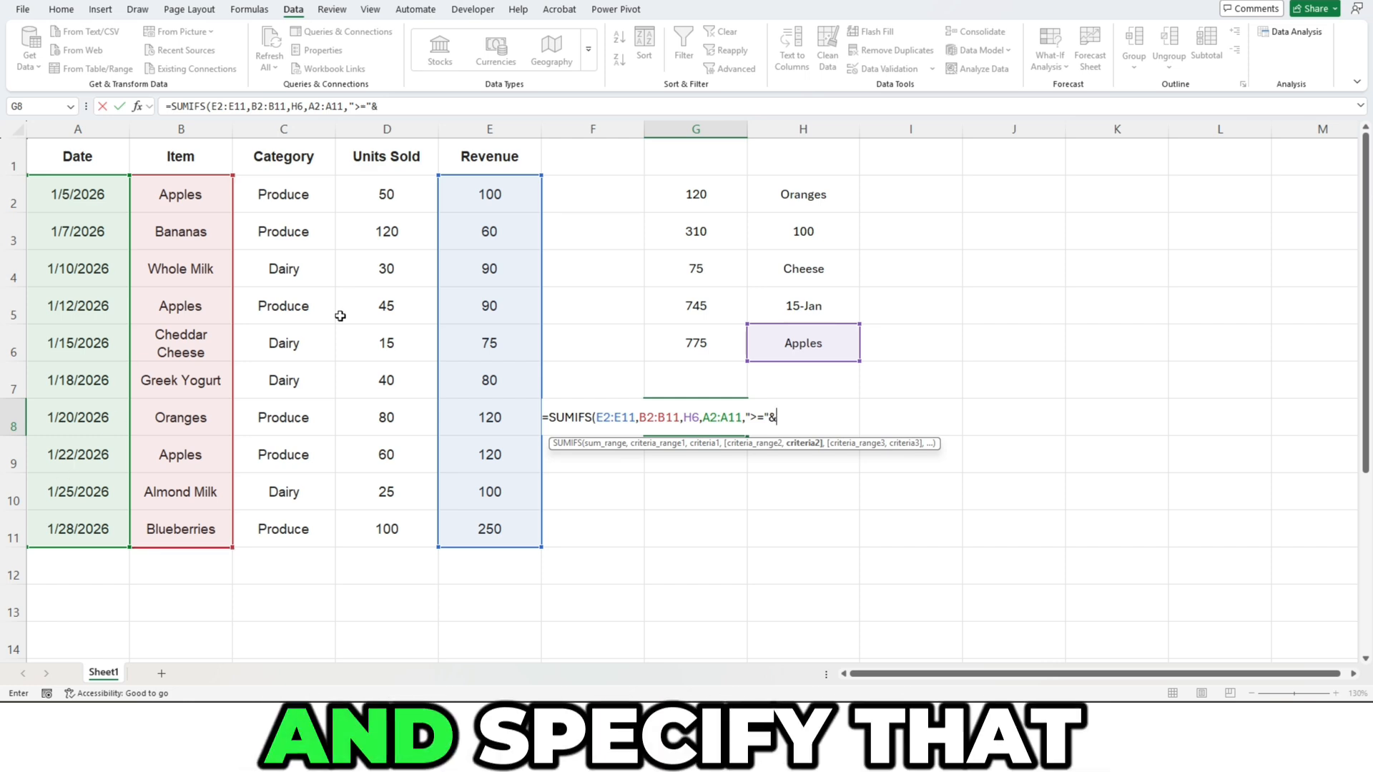
{"action": "left_click", "coordinate": [823, 308]}
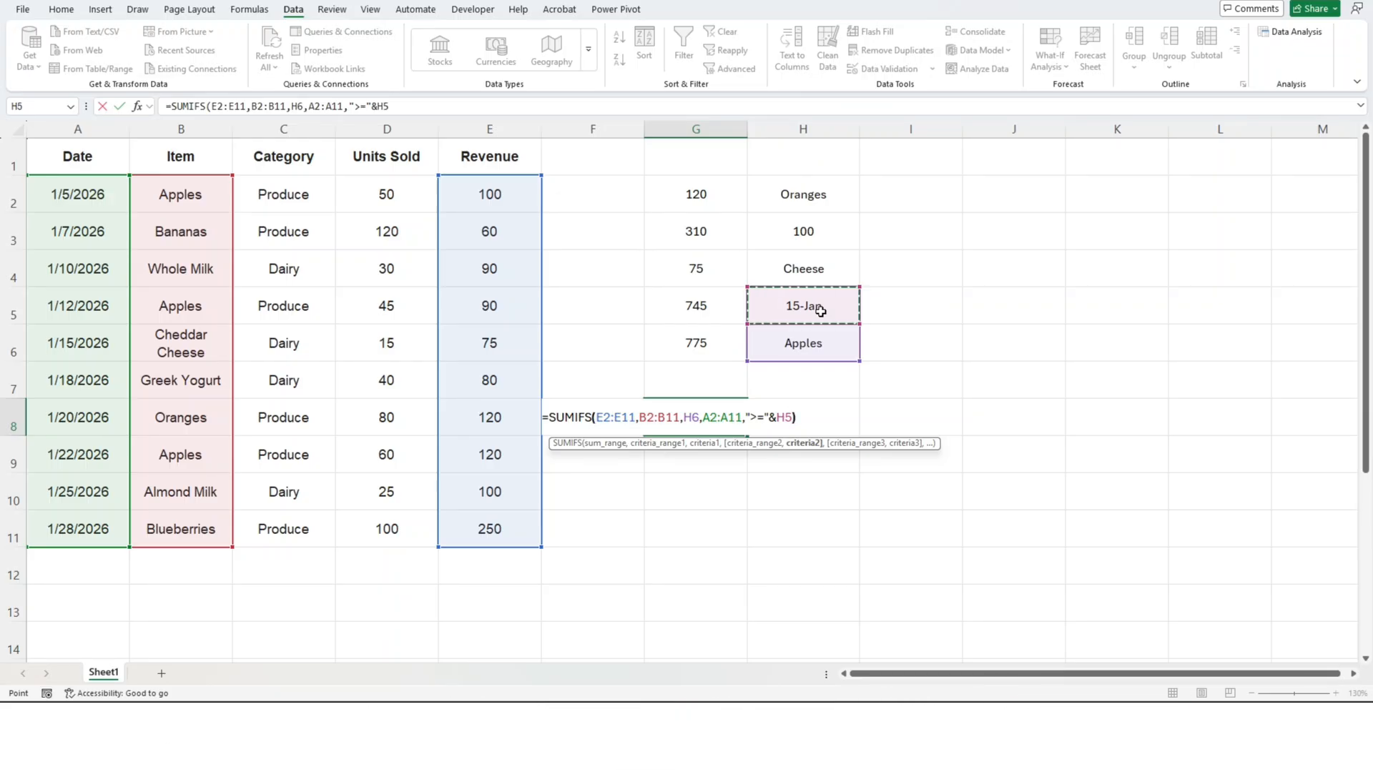
{"action": "type", "text": ")"}
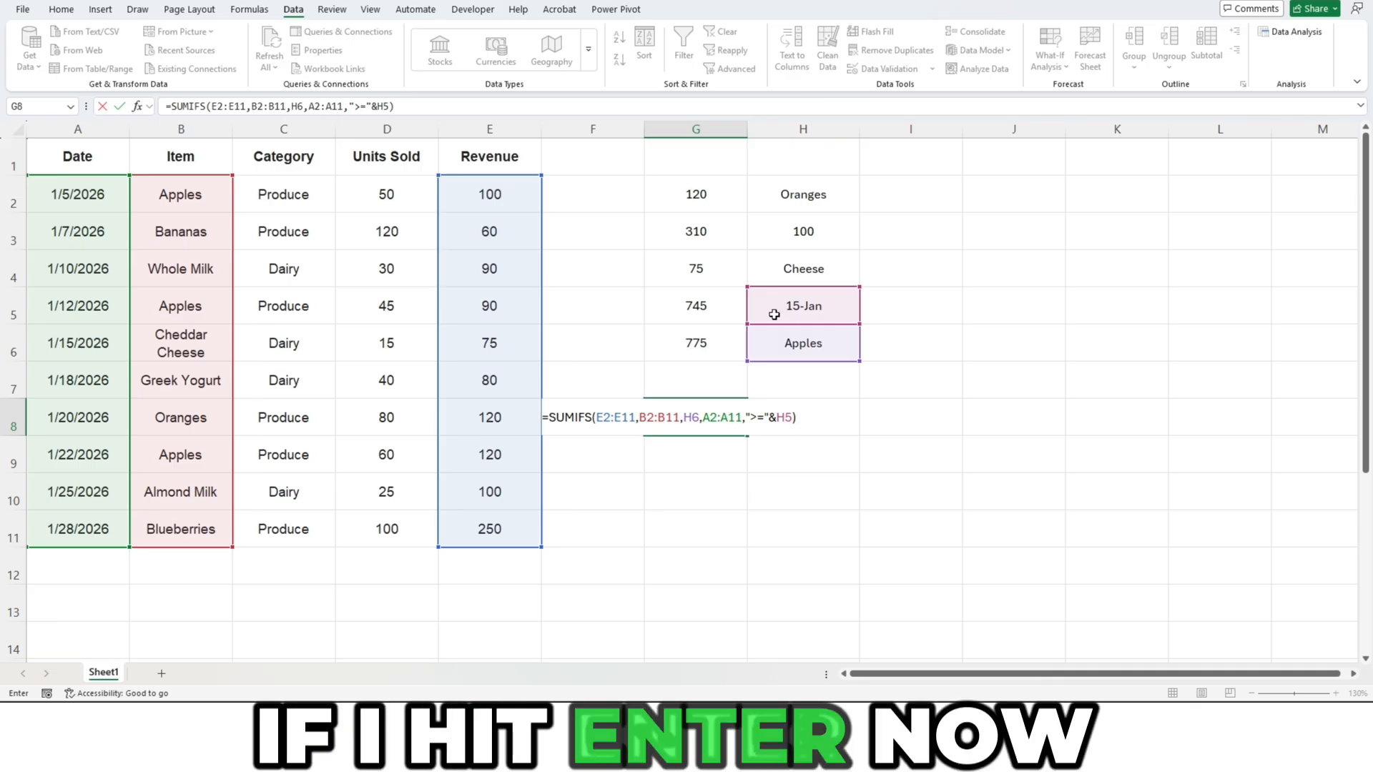
{"action": "key", "text": "Return"}
{"action": "key", "text": "Up"}
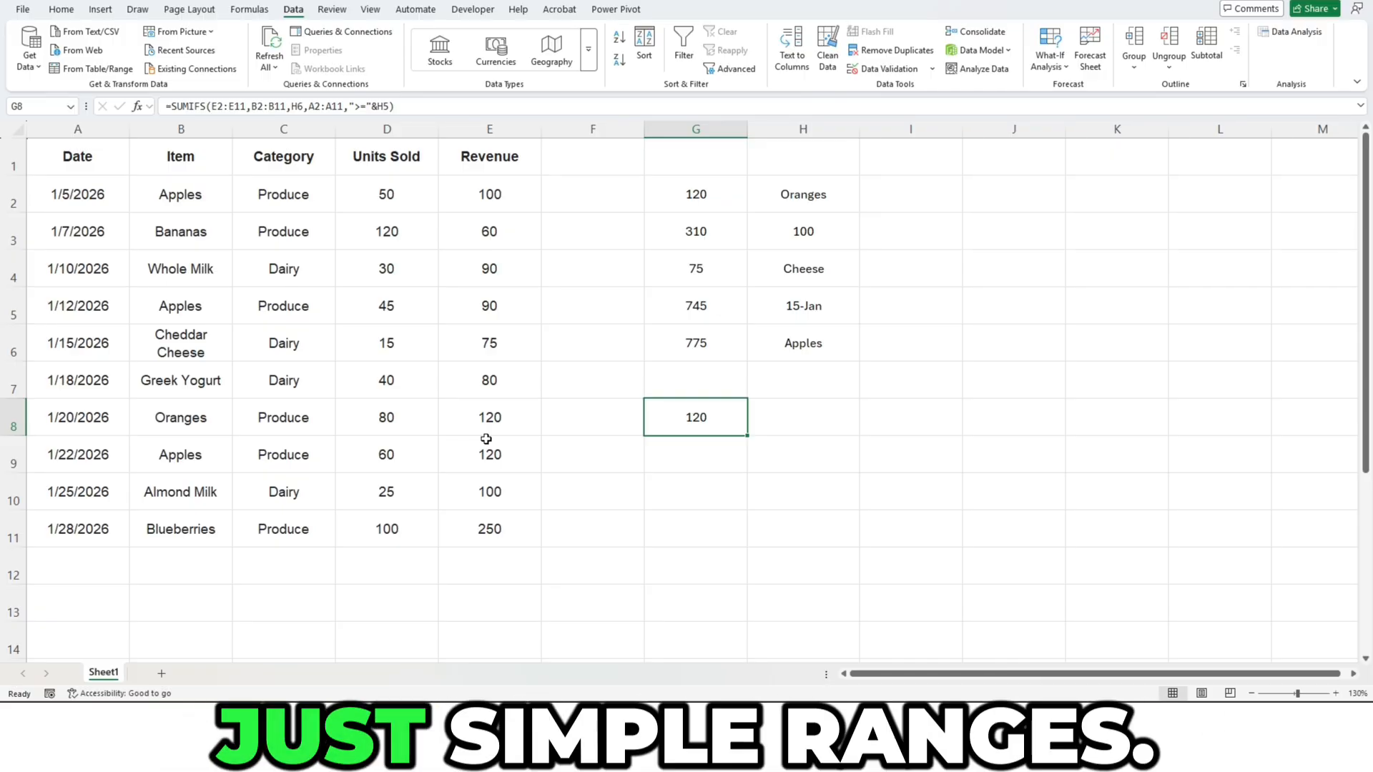
Step: Convert the sales data in A1:E11 into an Excel table with headers
{"action": "left_click", "coordinate": [406, 326]}
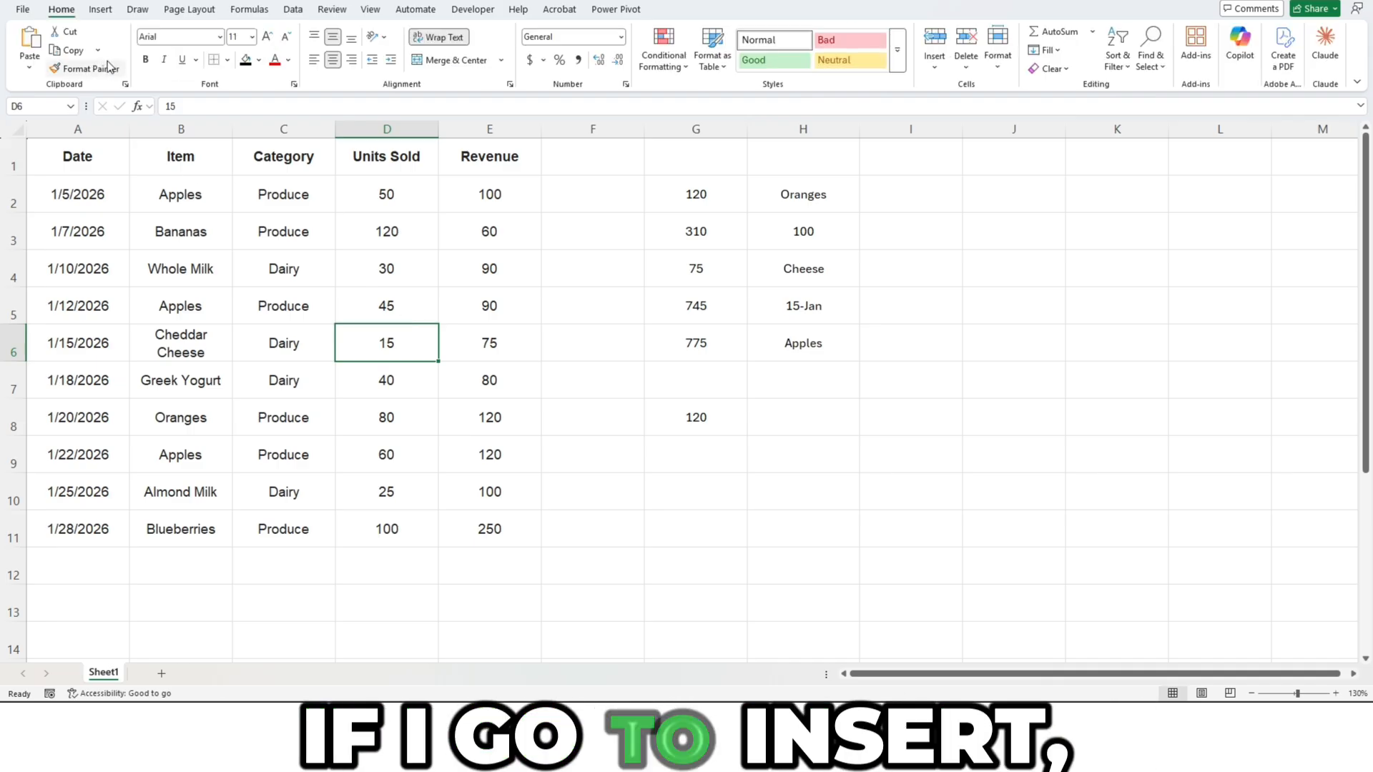
{"action": "left_click", "coordinate": [100, 8]}
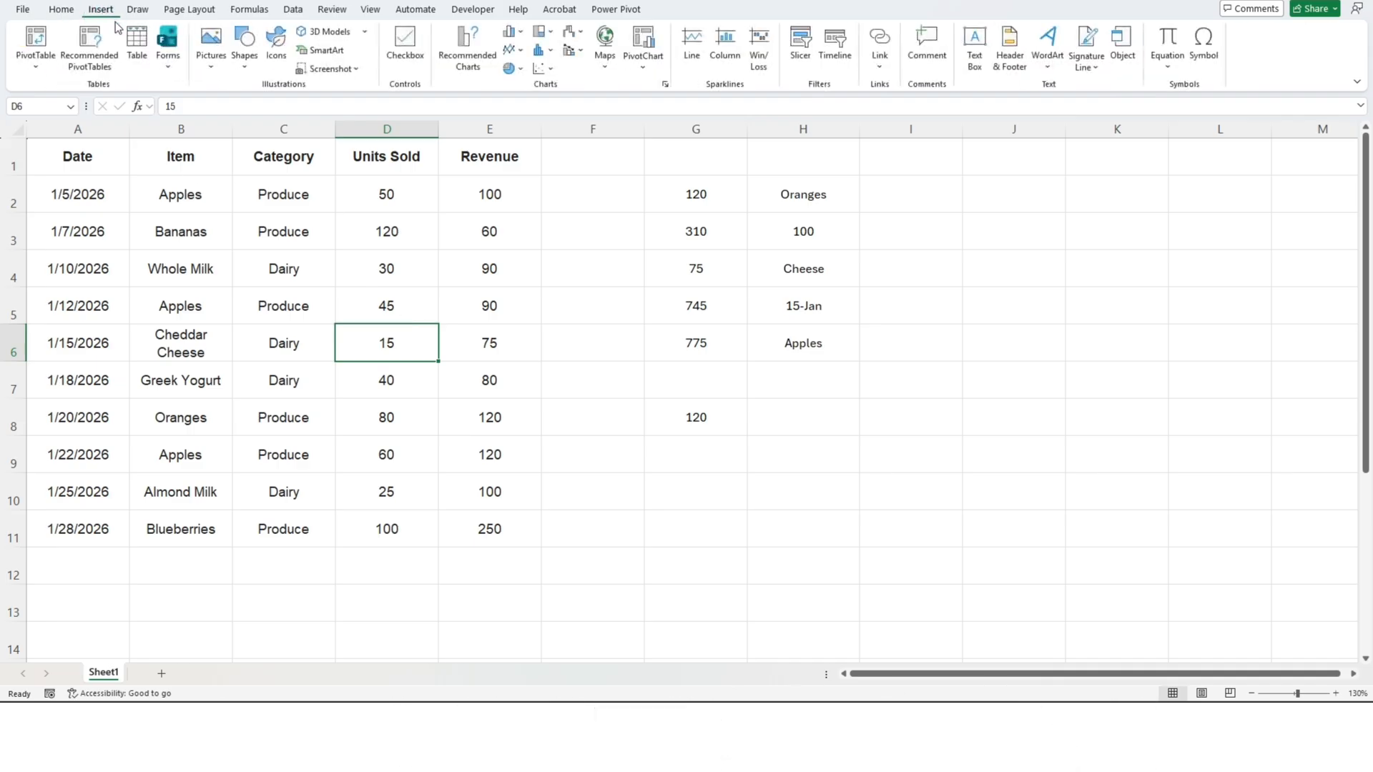
{"action": "left_click", "coordinate": [137, 46]}
{"action": "left_click", "coordinate": [1052, 301]}
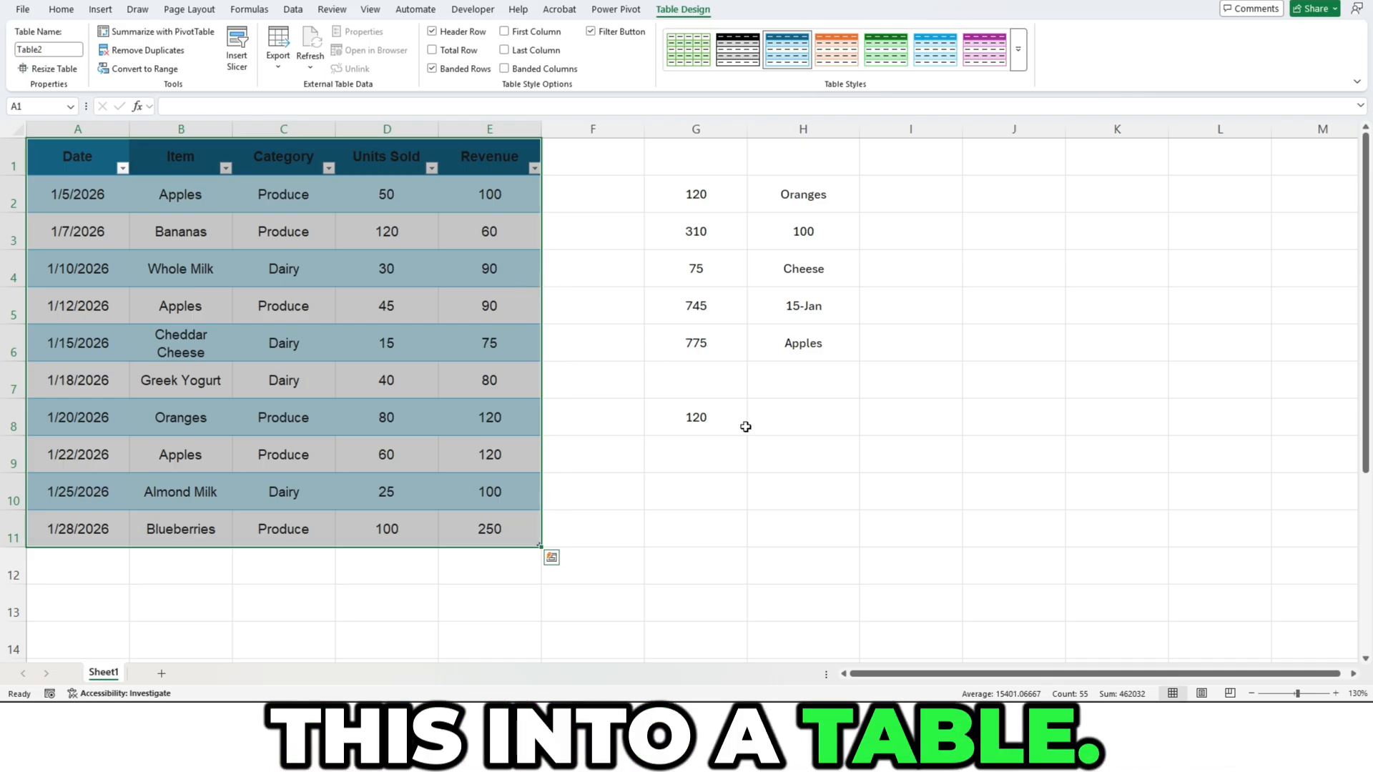
Step: Start a SUMIFS formula in G10 with the table's Revenue column, Table2[Revenue], as the sum range
{"action": "left_click", "coordinate": [717, 498]}
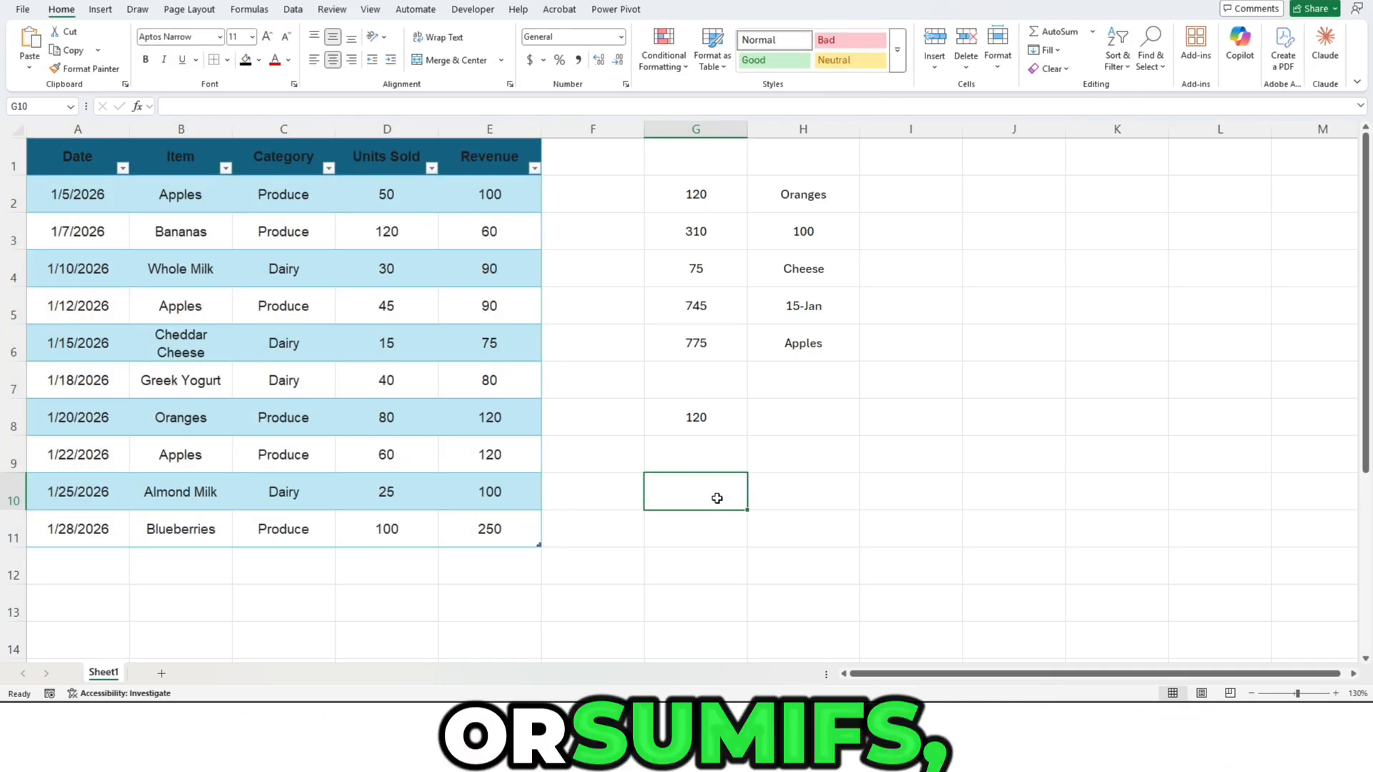
{"action": "type", "text": "=sumif"}
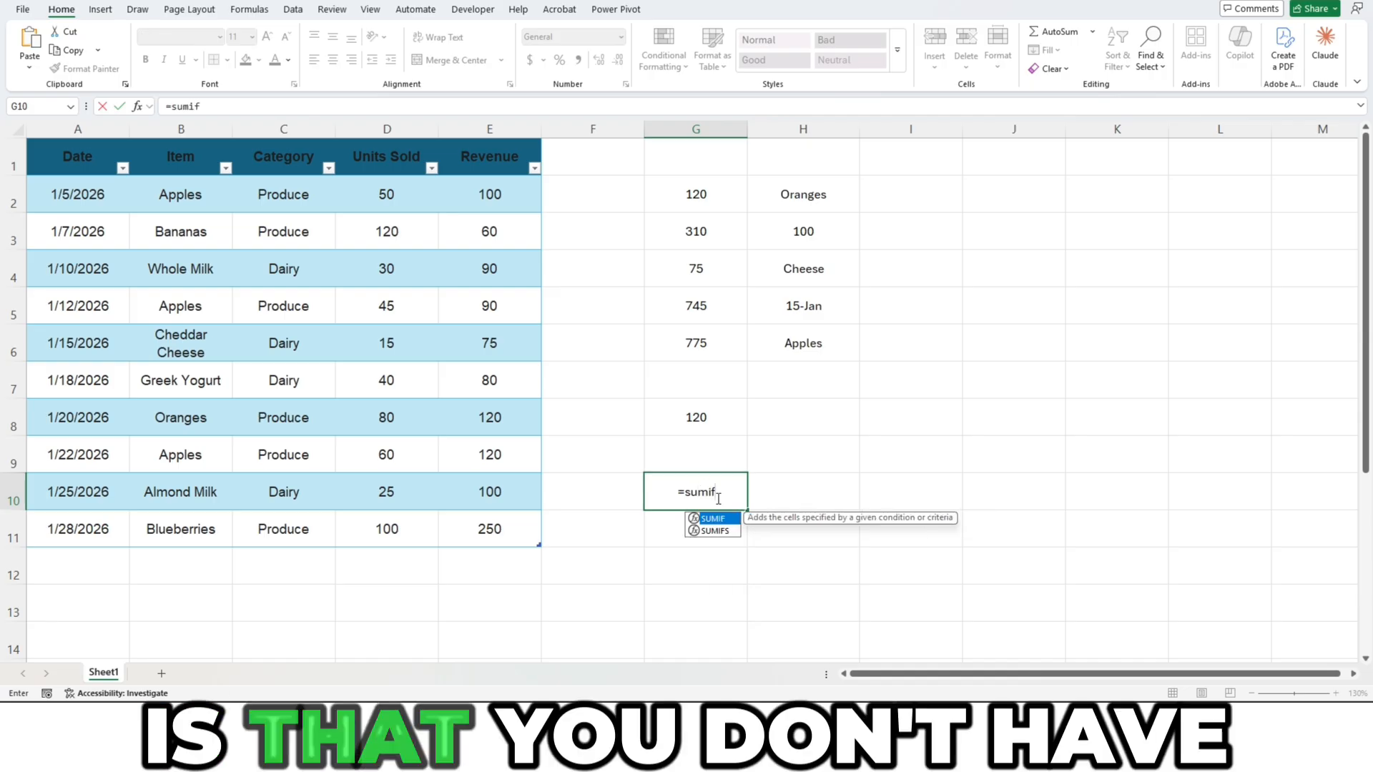
{"action": "key", "text": "Tab"}
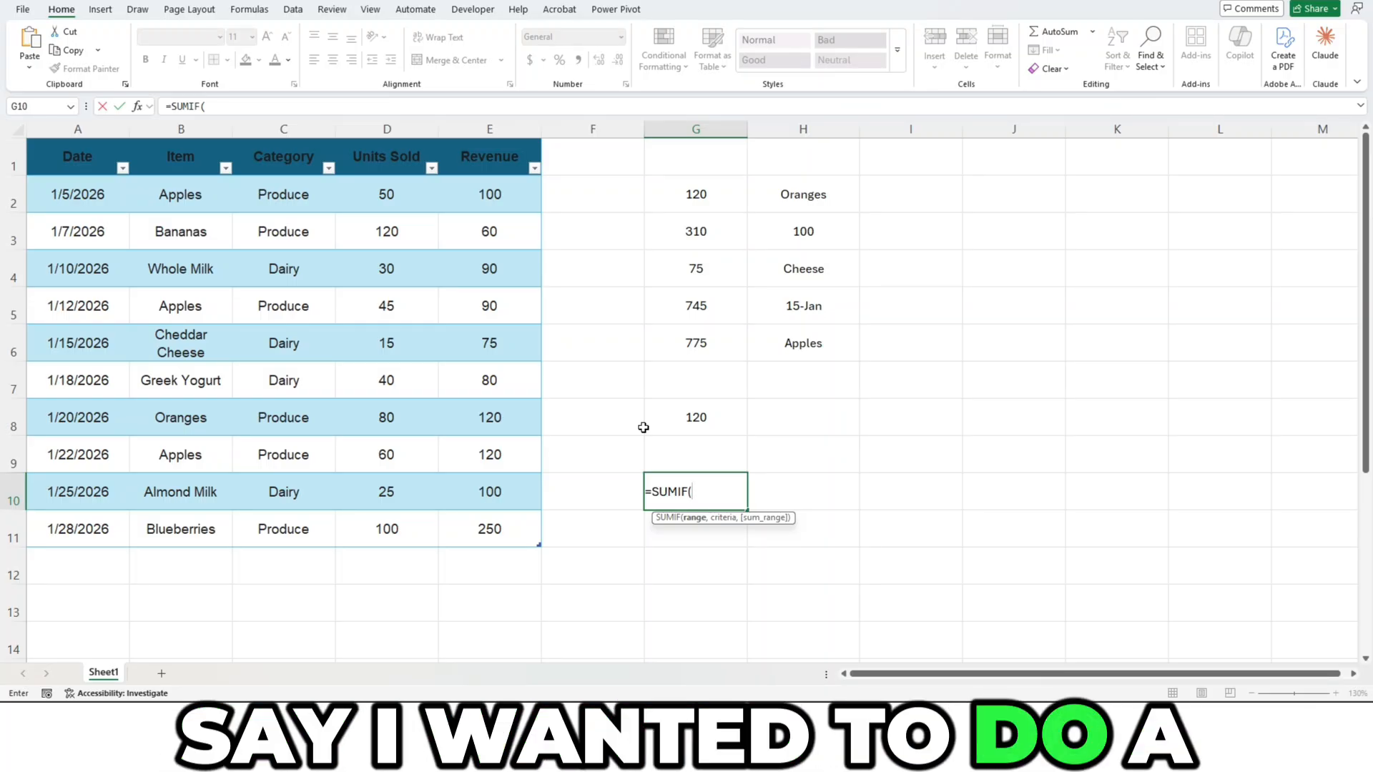
{"action": "key", "text": "BackSpace"}
{"action": "type", "text": "S("}
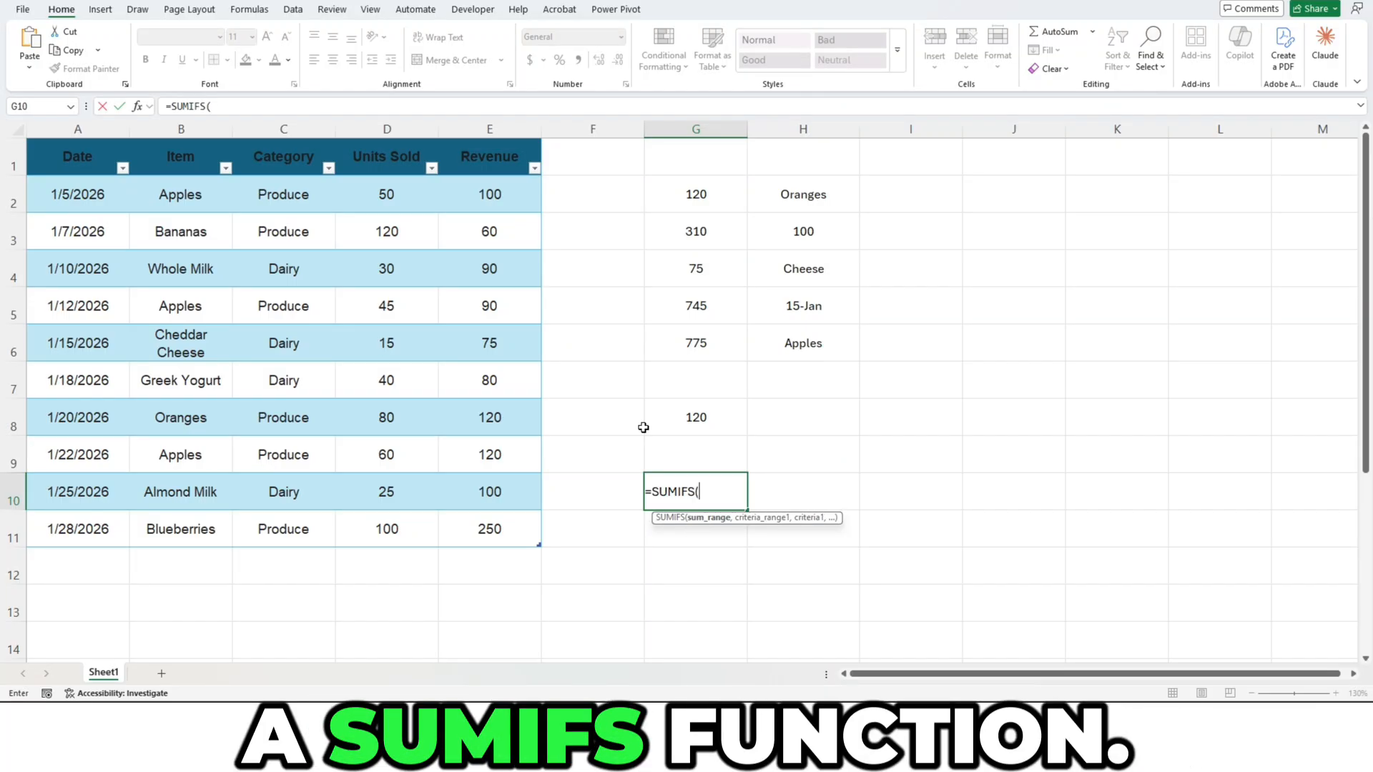
{"action": "left_click", "coordinate": [508, 143]}
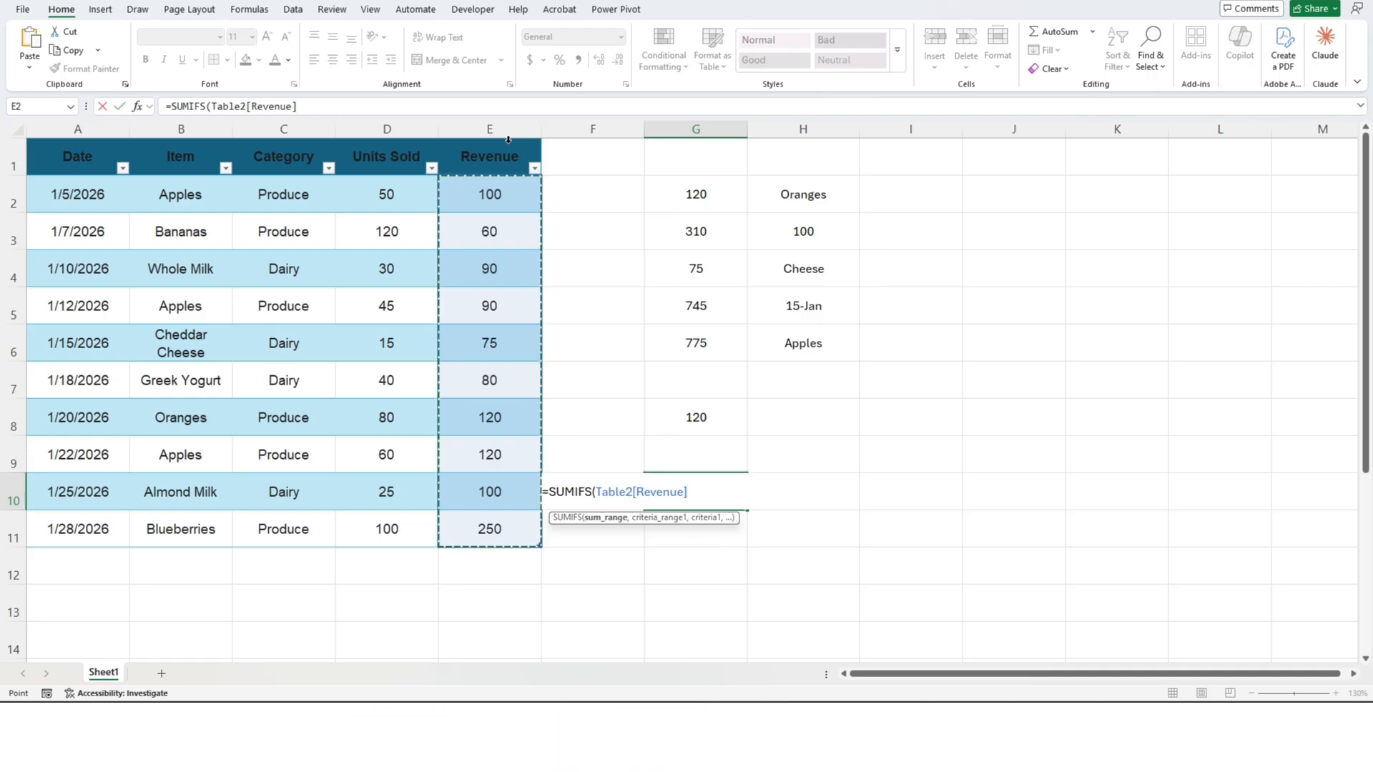
{"action": "type", "text": ","}
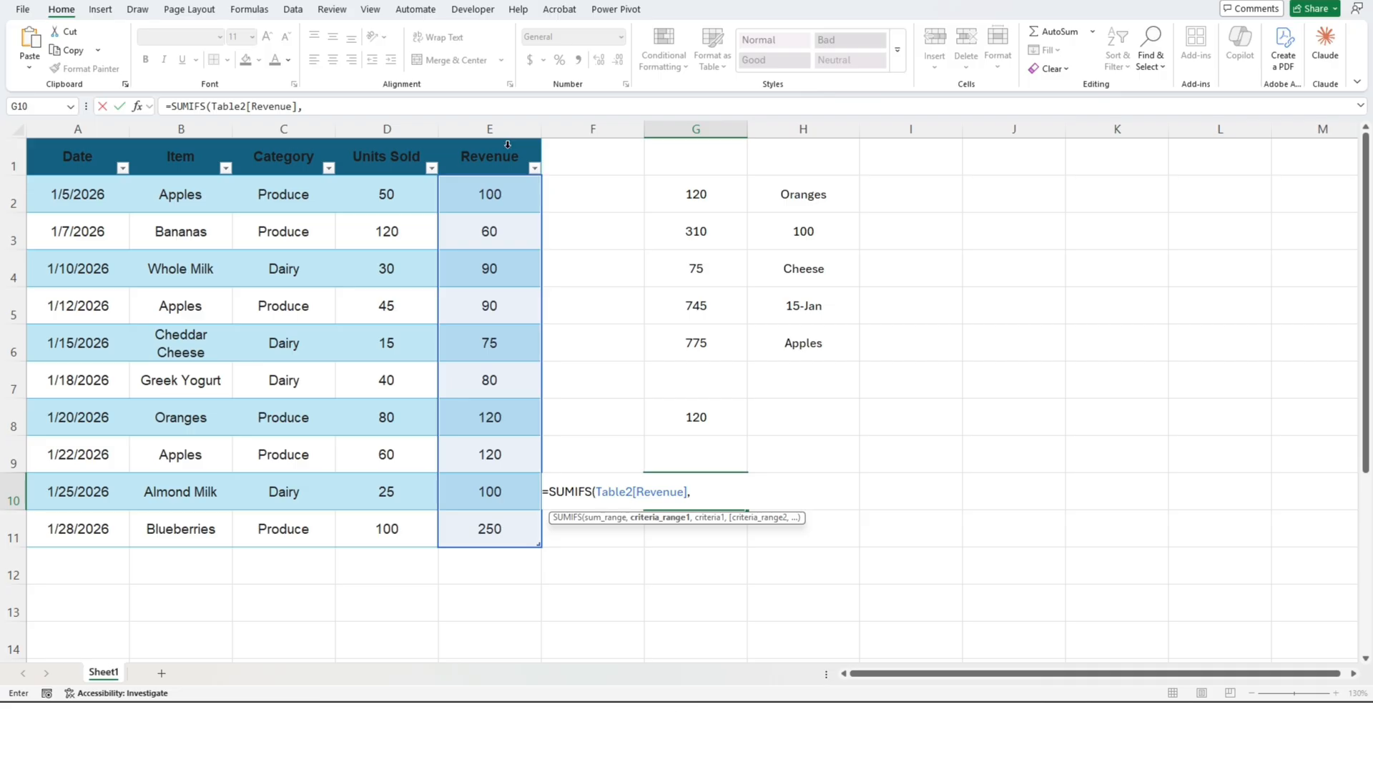
Step: Add the first criterion to the G10 formula, matching Table2[Item] to H6
{"action": "left_click", "coordinate": [189, 144]}
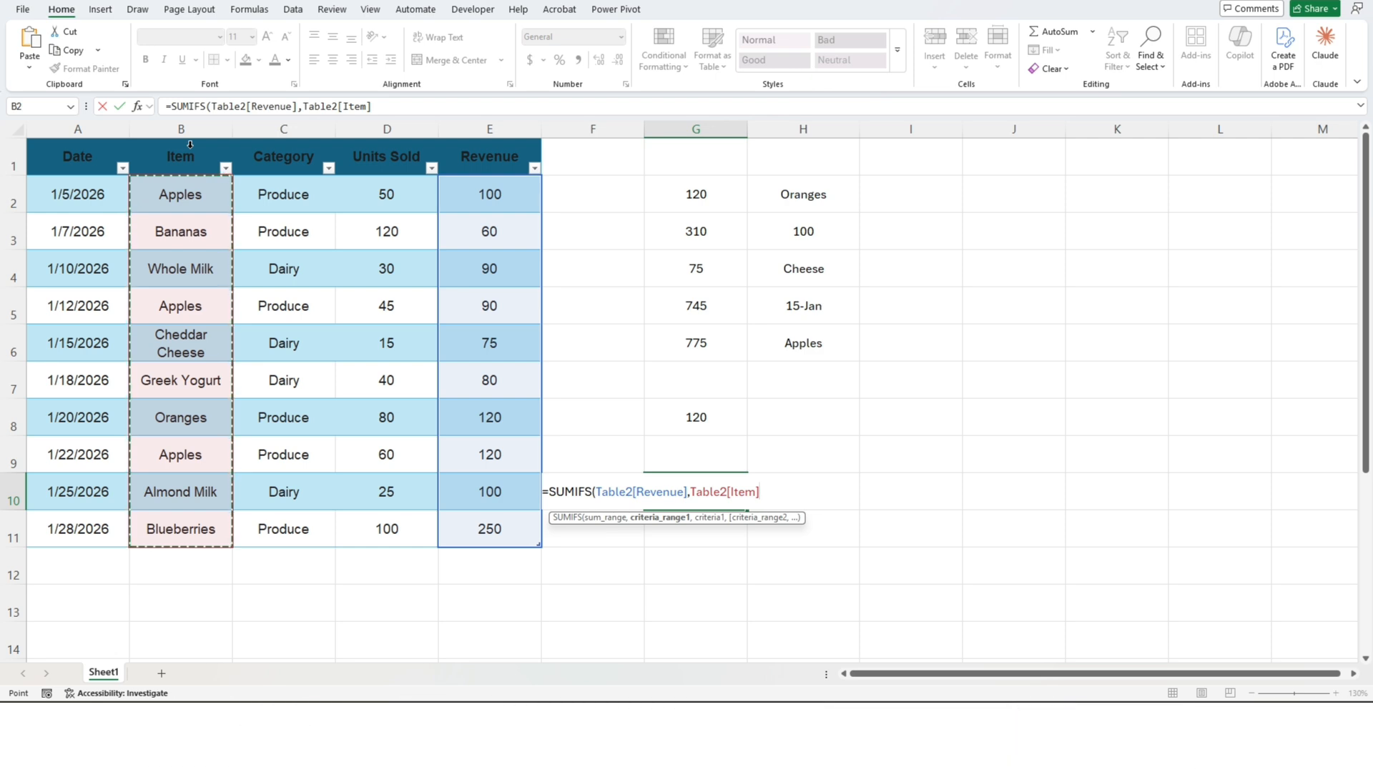
{"action": "type", "text": ","}
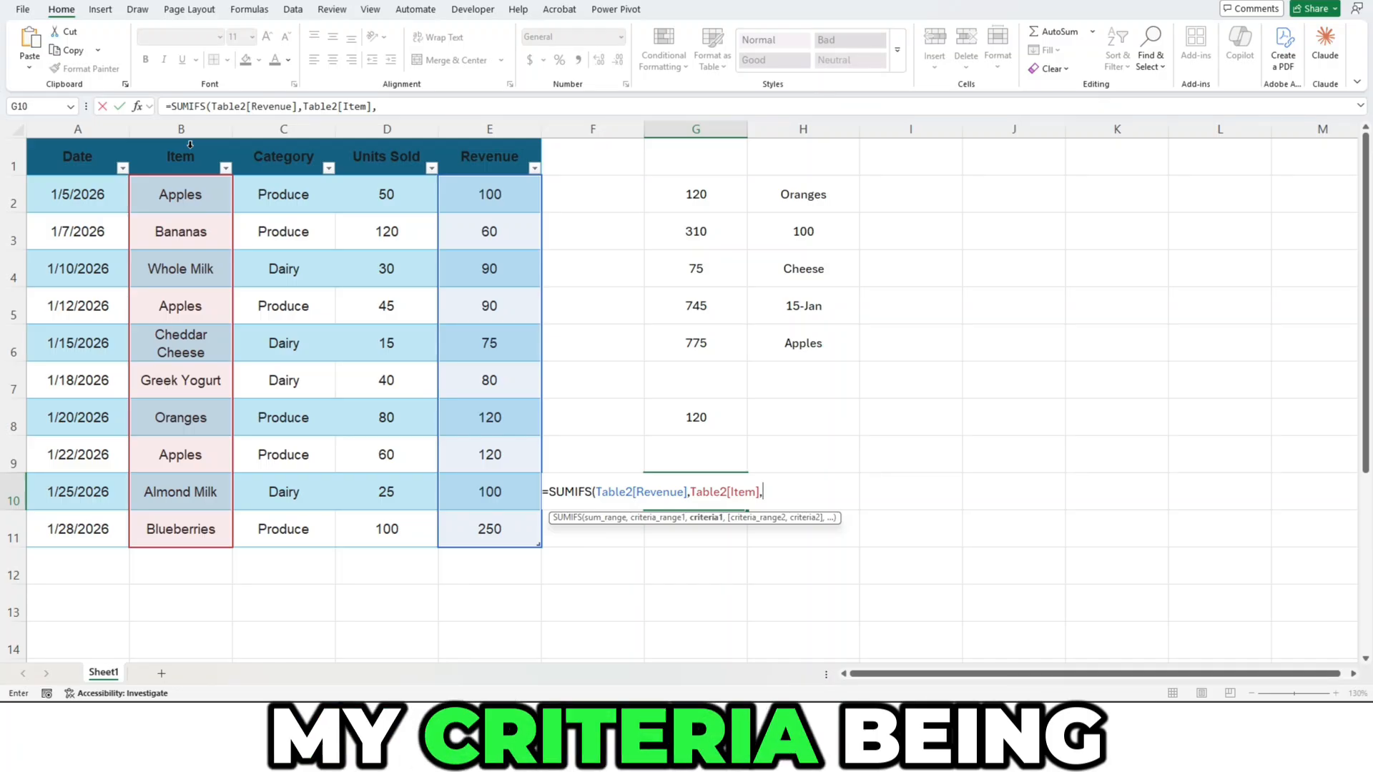
{"action": "left_click", "coordinate": [834, 348]}
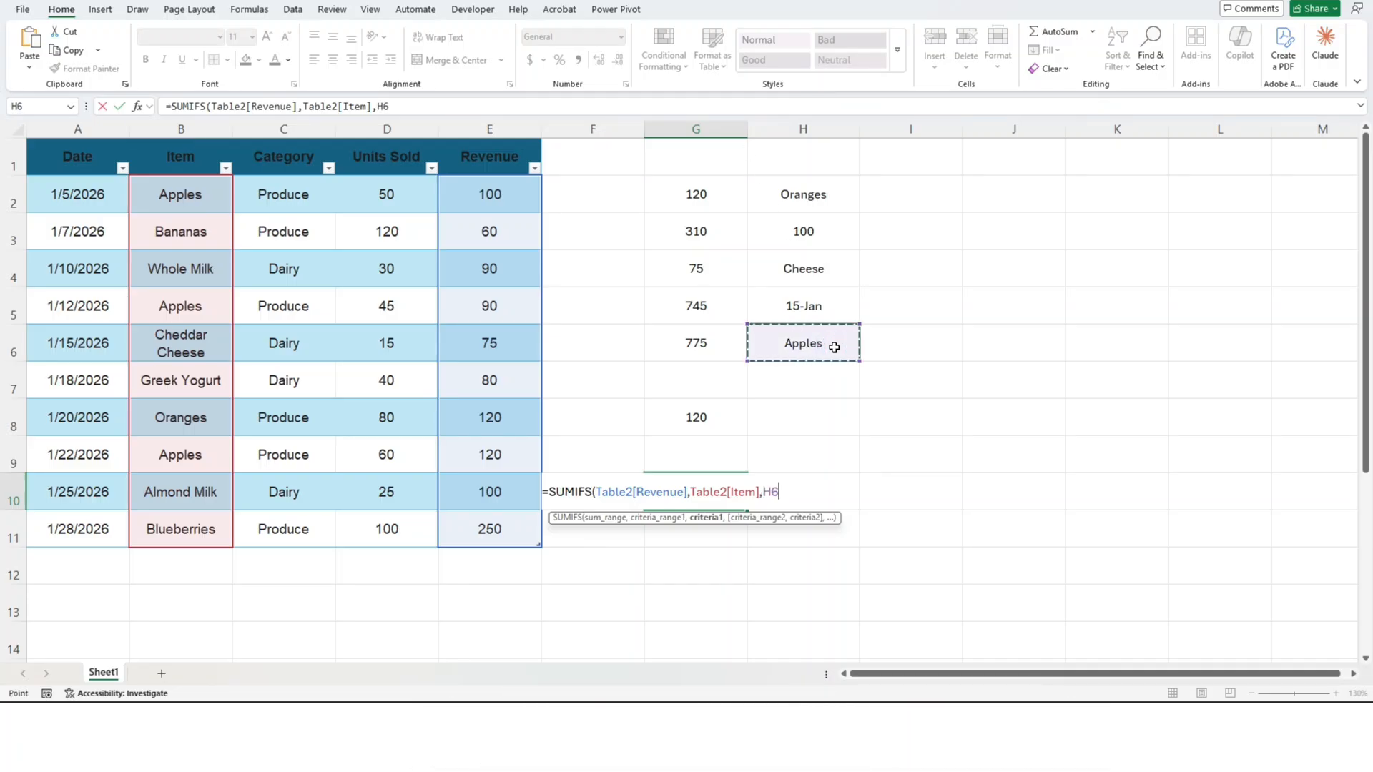
{"action": "type", "text": ","}
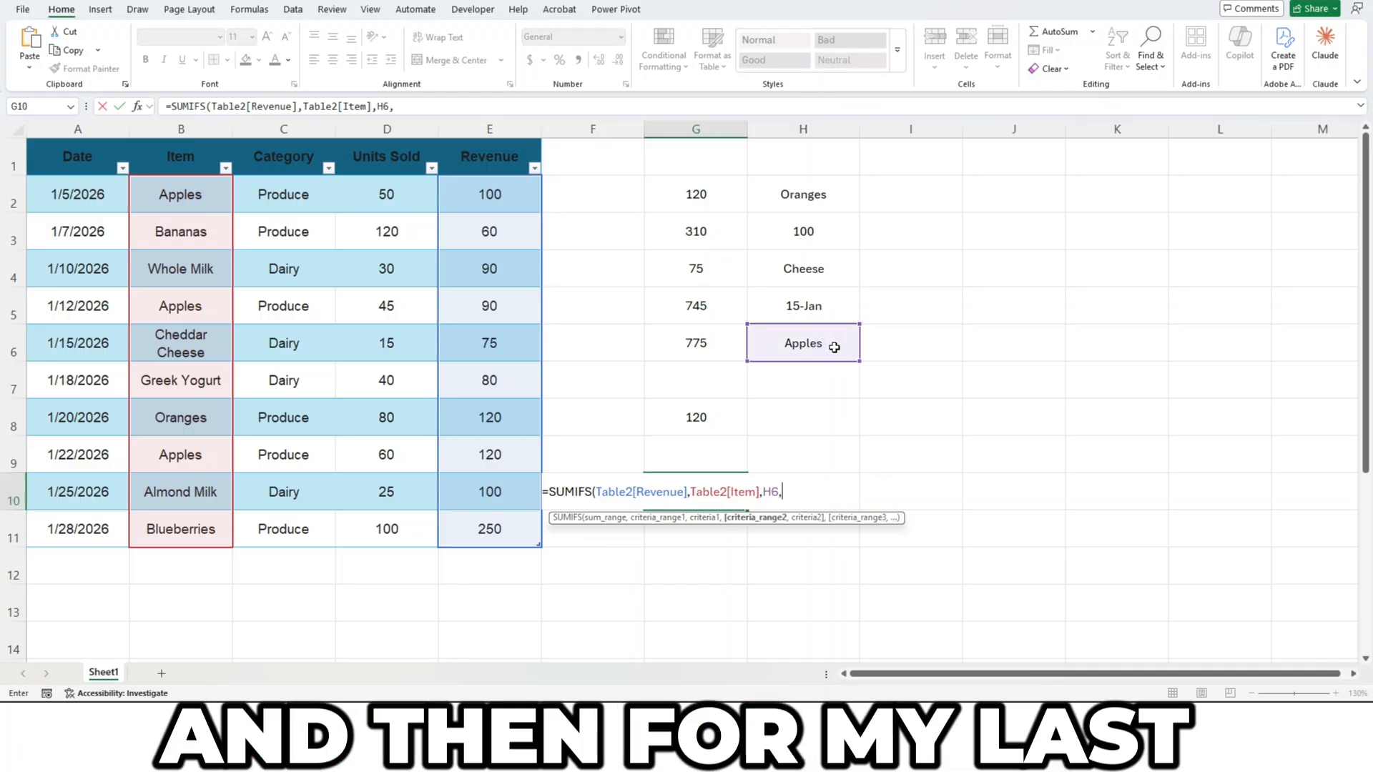
Step: Add the date criterion Table2[Date] with ">="&H5 and complete the SUMIFS formula in G10
{"action": "left_click", "coordinate": [88, 143]}
{"action": "type", "text": ",\">=\"&"}
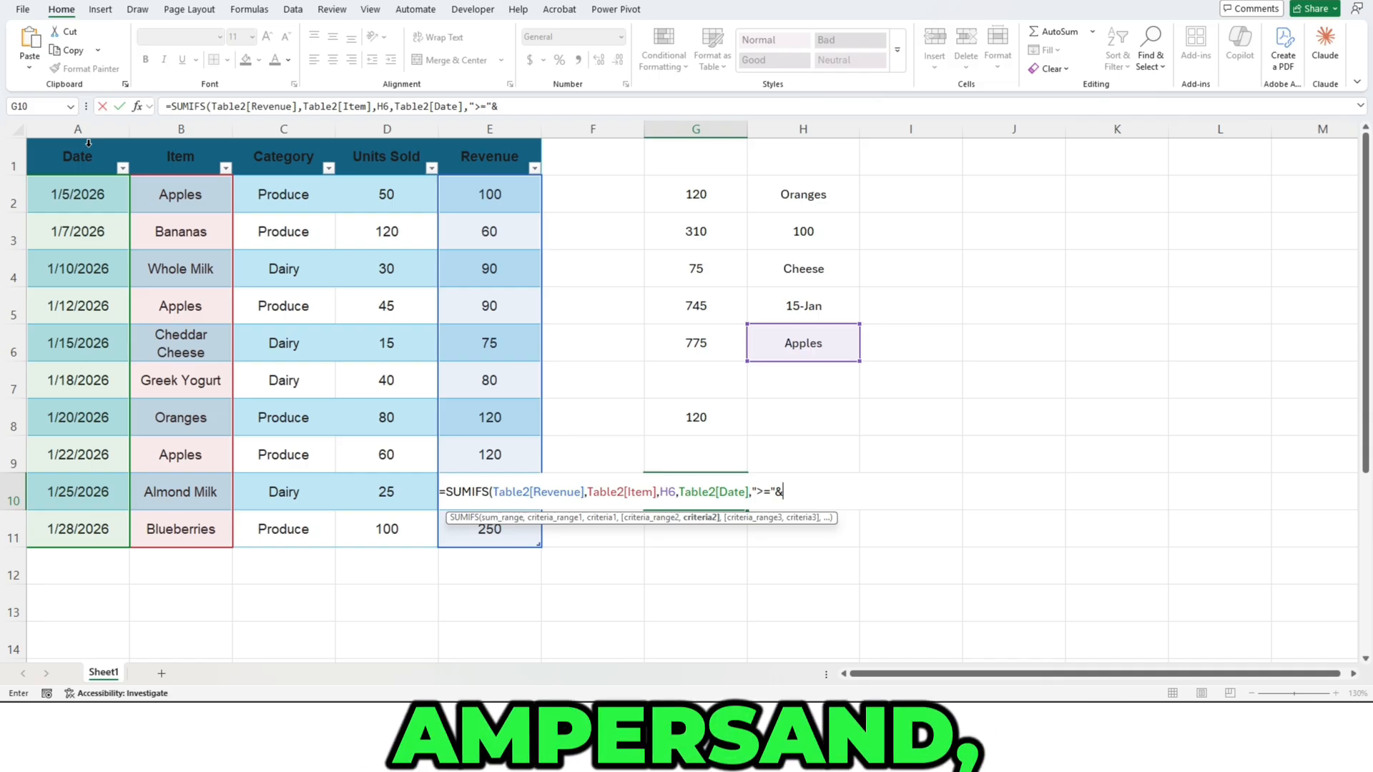
{"action": "left_click", "coordinate": [805, 315]}
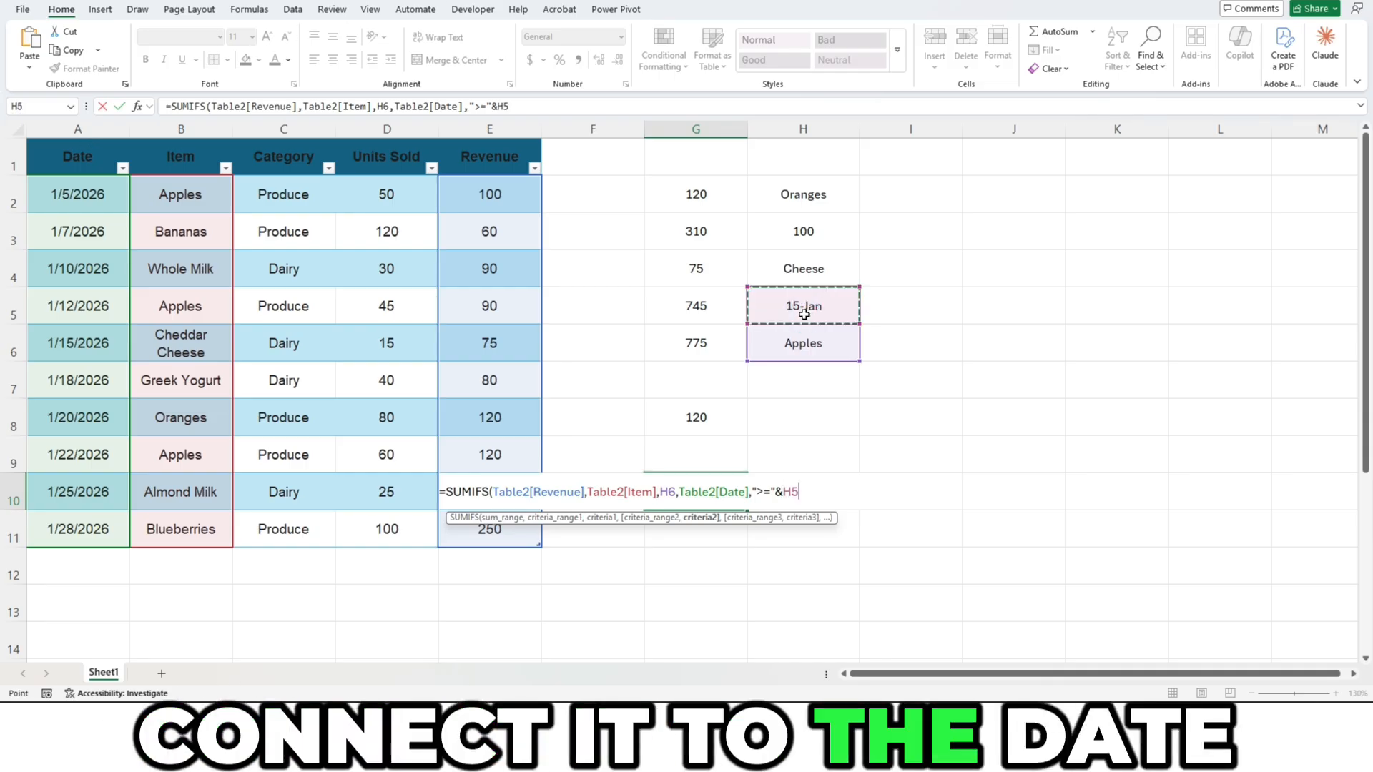
{"action": "type", "text": ")"}
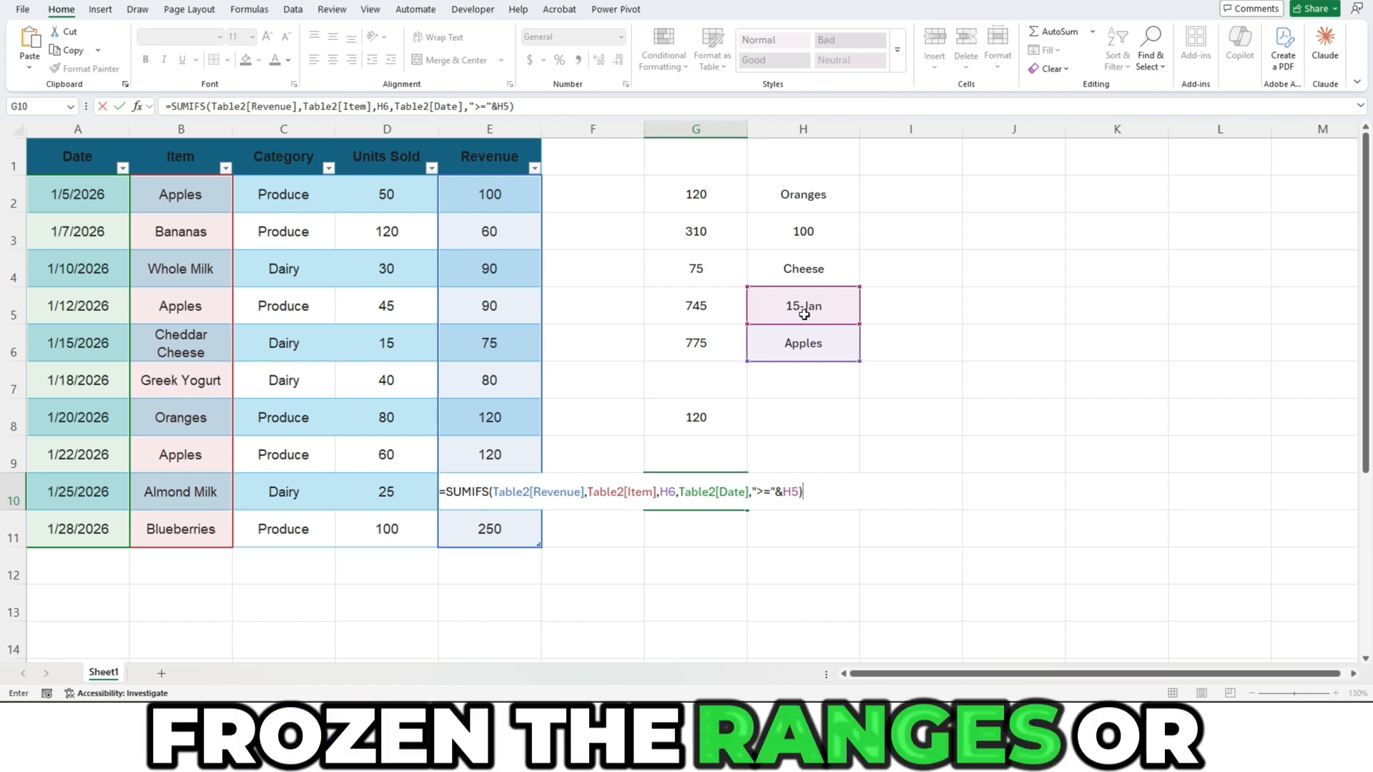
{"action": "key", "text": "Return"}
{"action": "key", "text": "Up"}
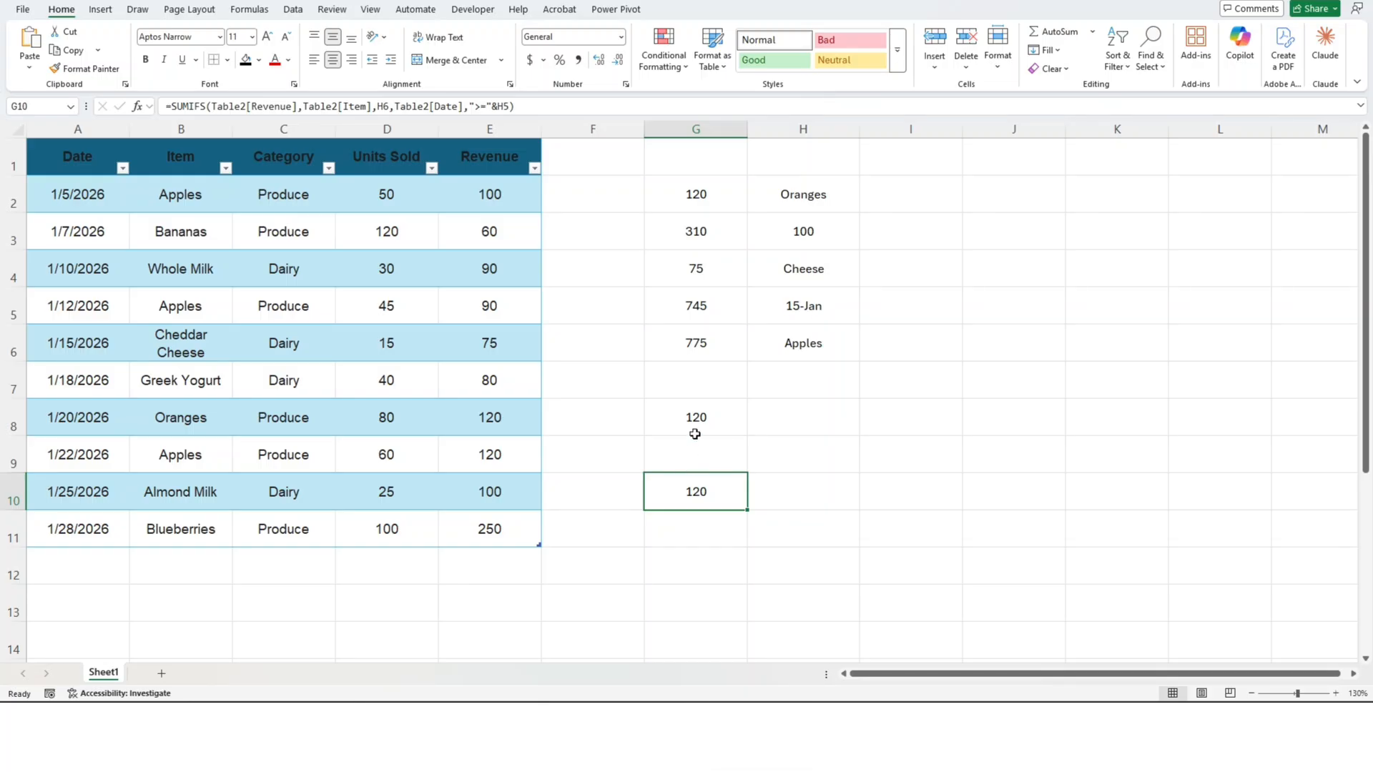
Step: Compare the cell-range formula in G8 with the table-reference formula in G10
{"action": "left_click", "coordinate": [703, 412]}
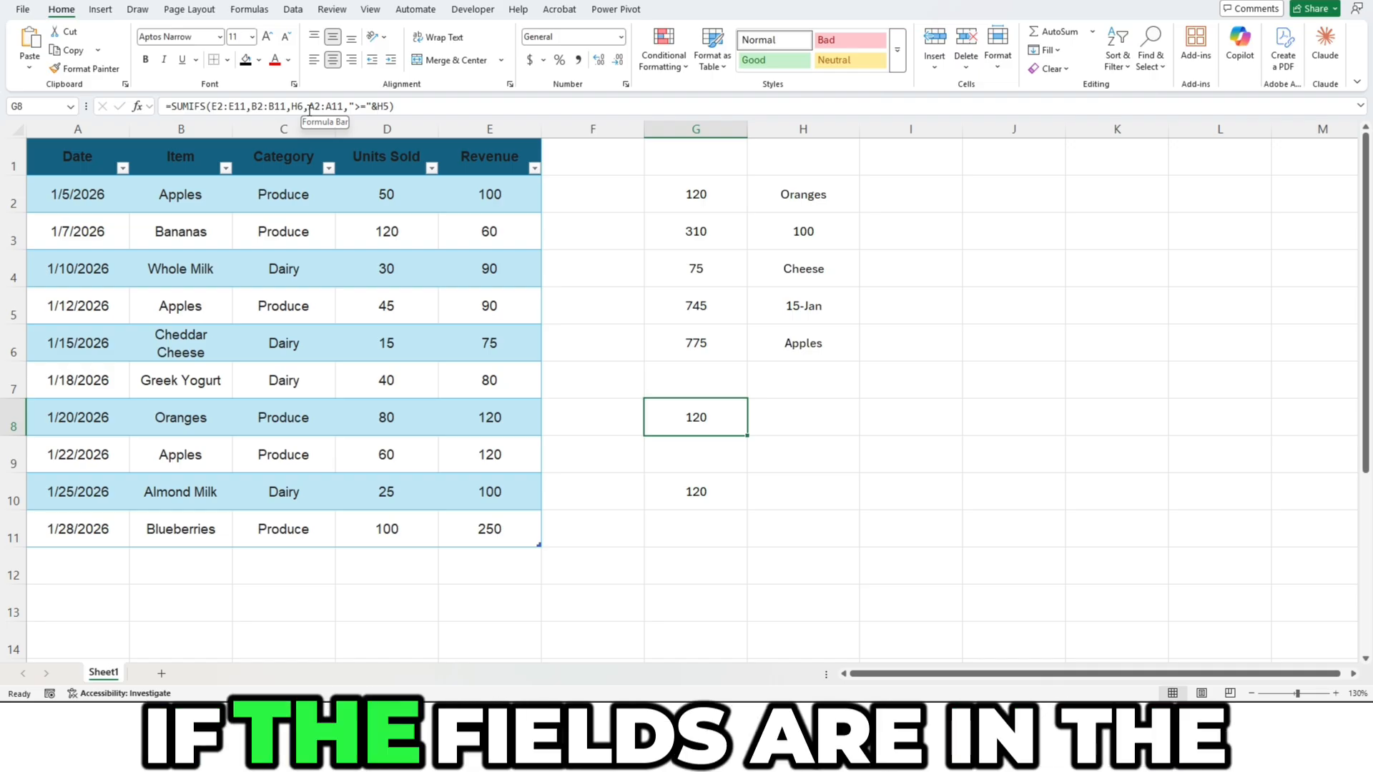
{"action": "left_click", "coordinate": [693, 490]}
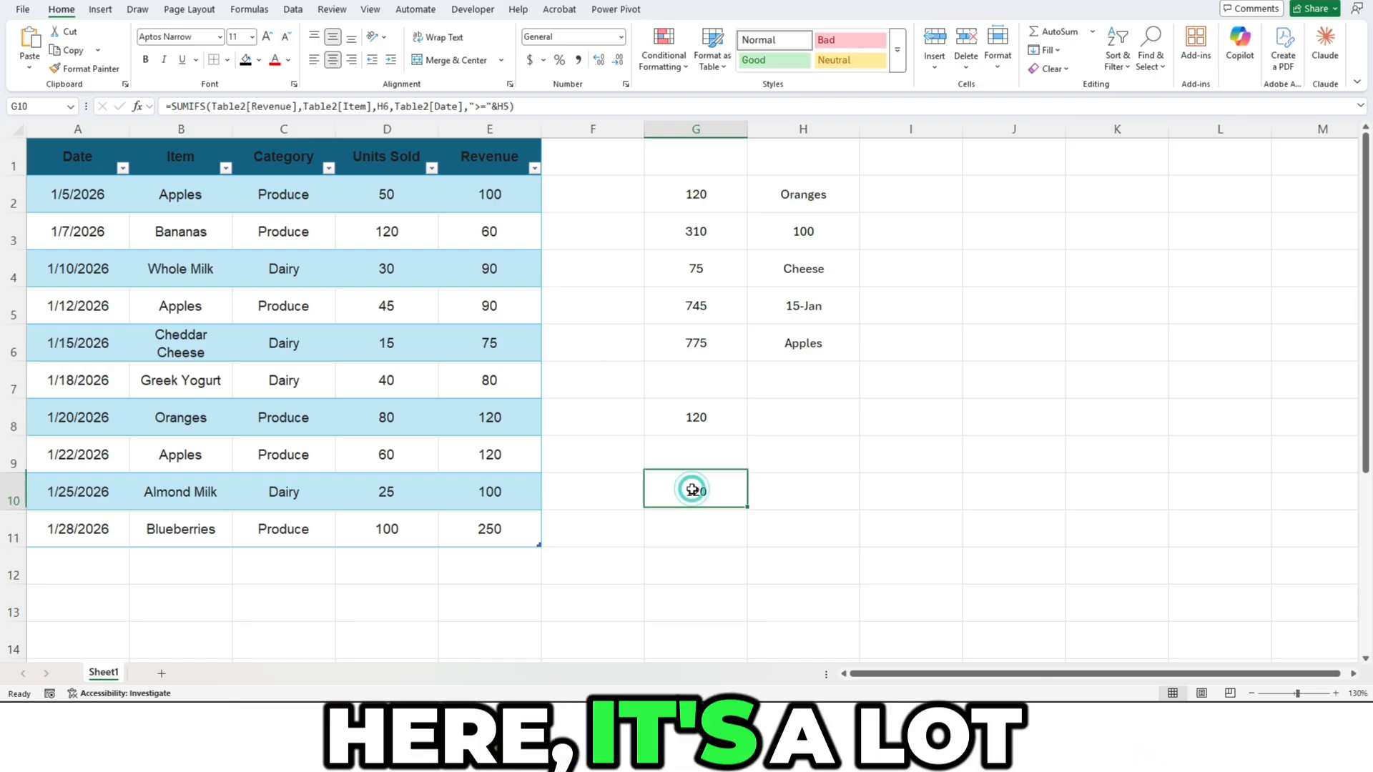